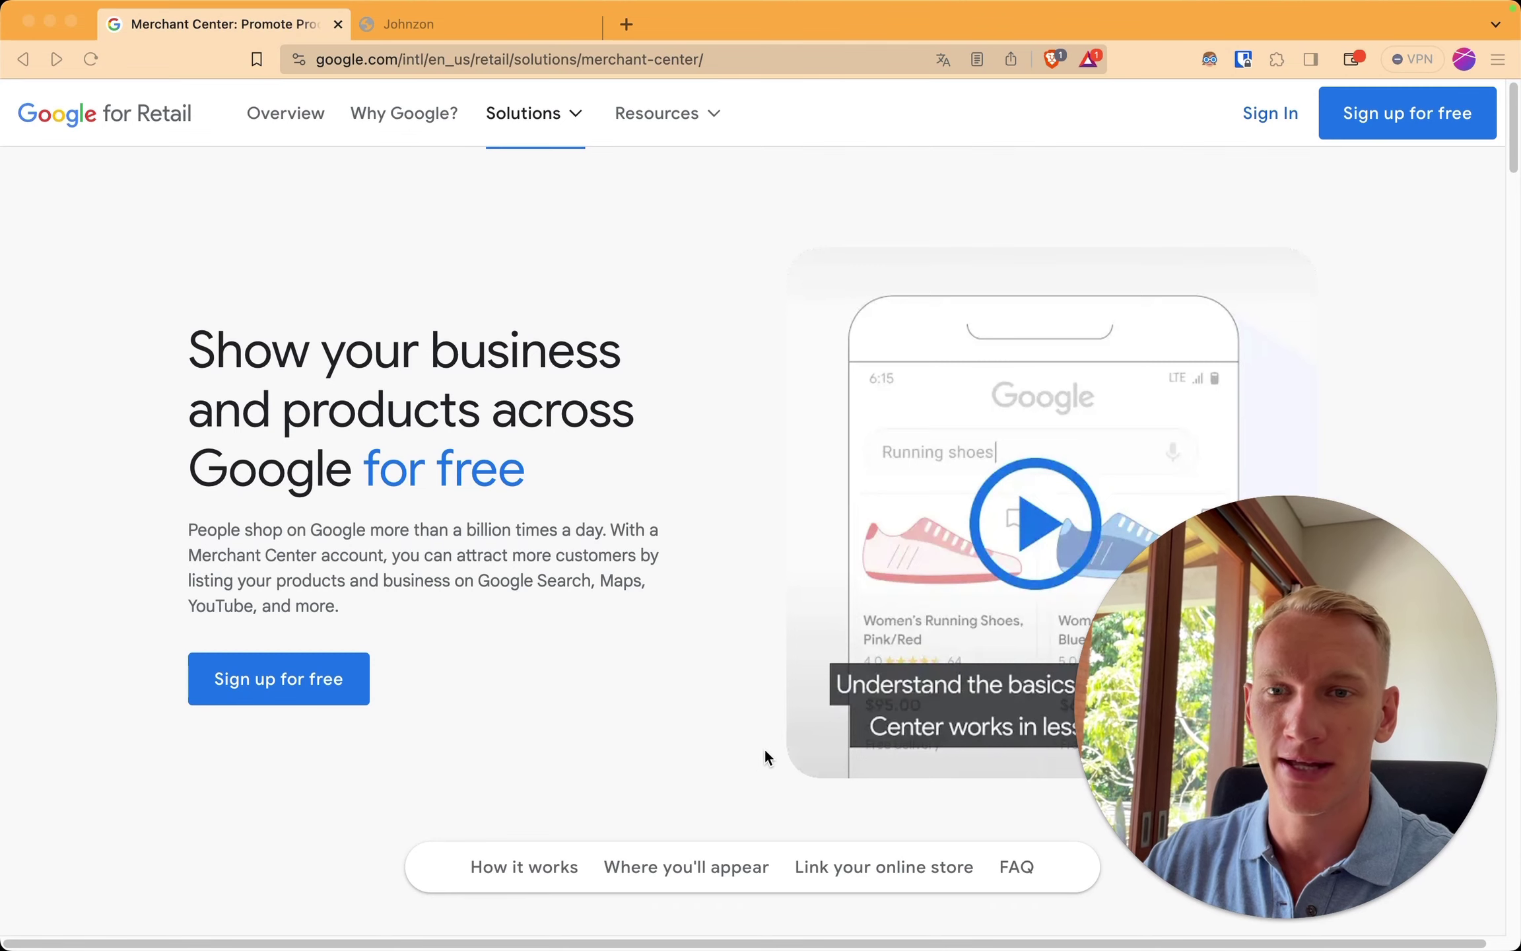
# Step: Begin the free sign-up: the business sells online at johnzon.myshopify.com and has no physical store
pyautogui.click(314, 679)
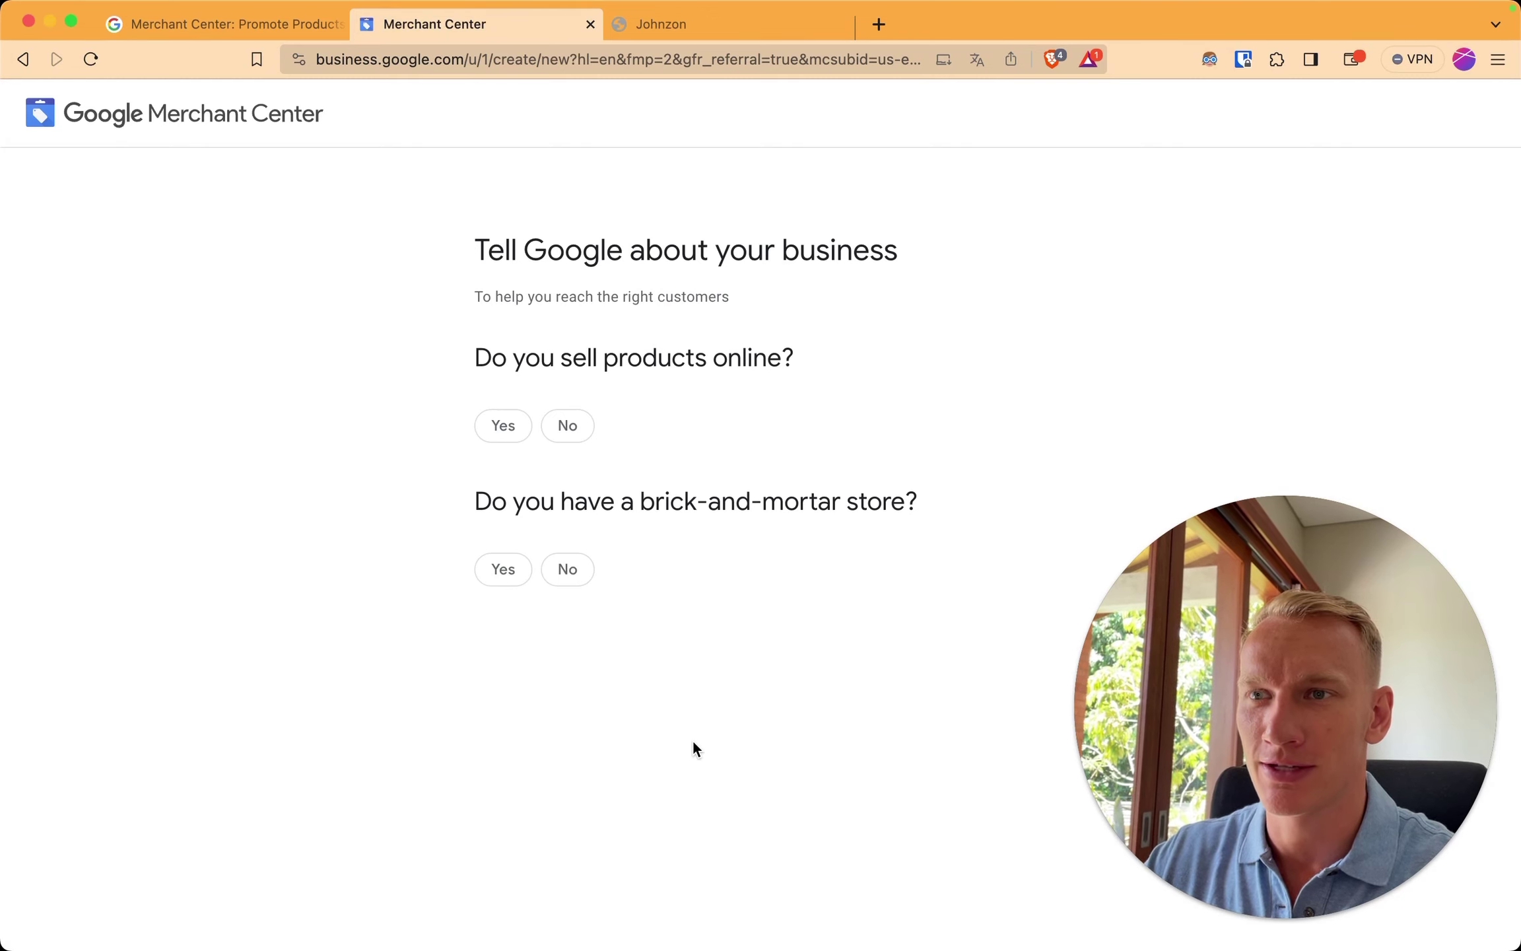
pyautogui.click(521, 439)
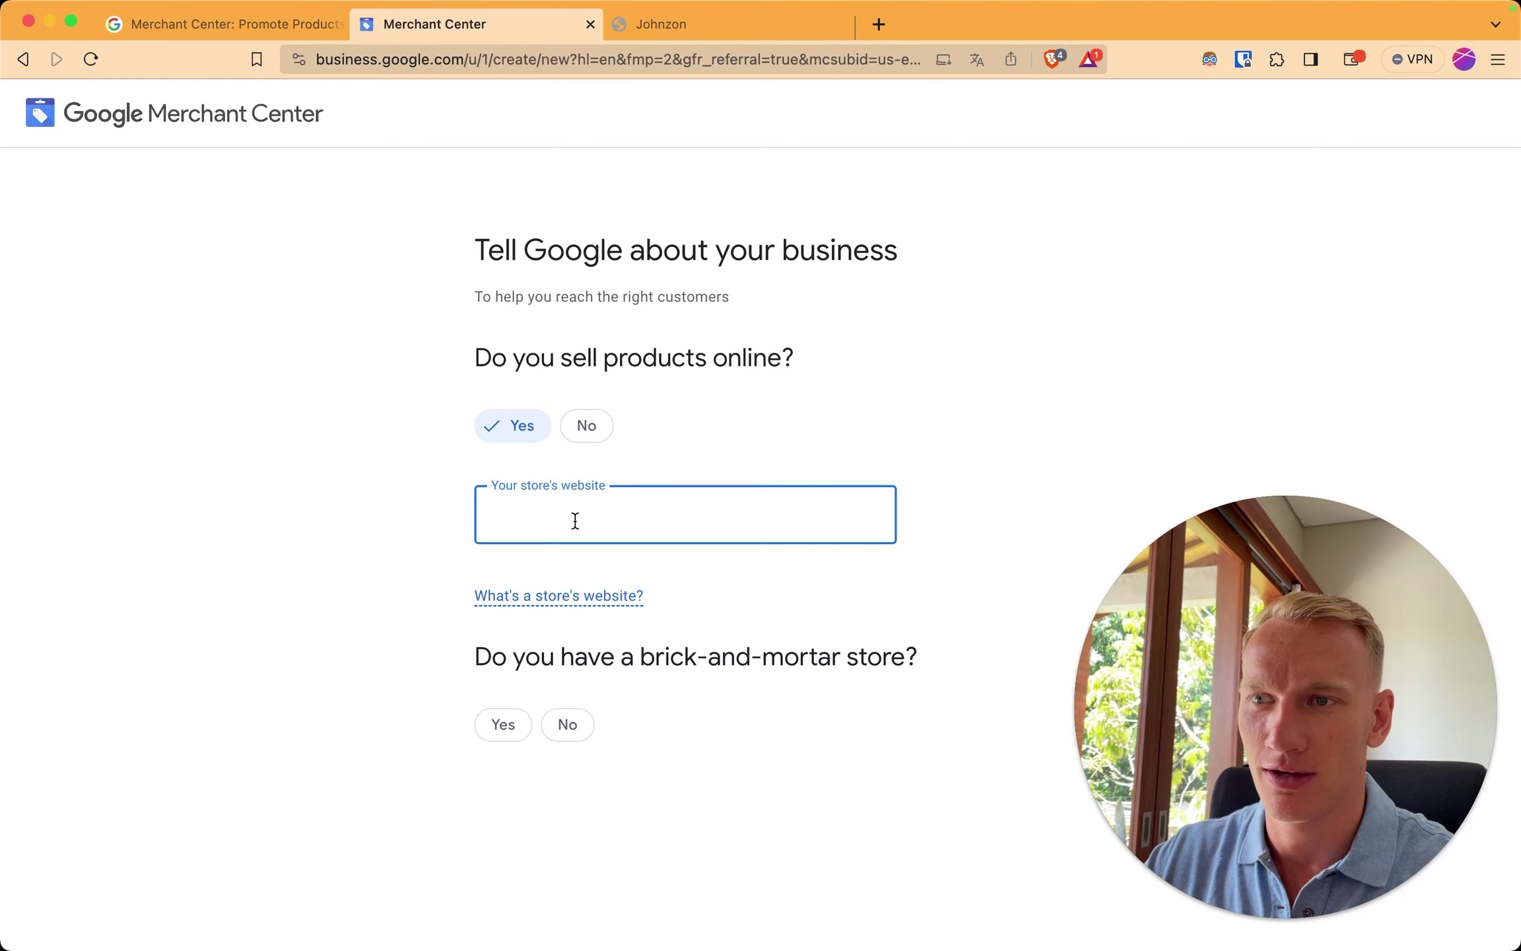
pyautogui.write('https://johnzon.myshopify.com/')
pyautogui.click(398, 521)
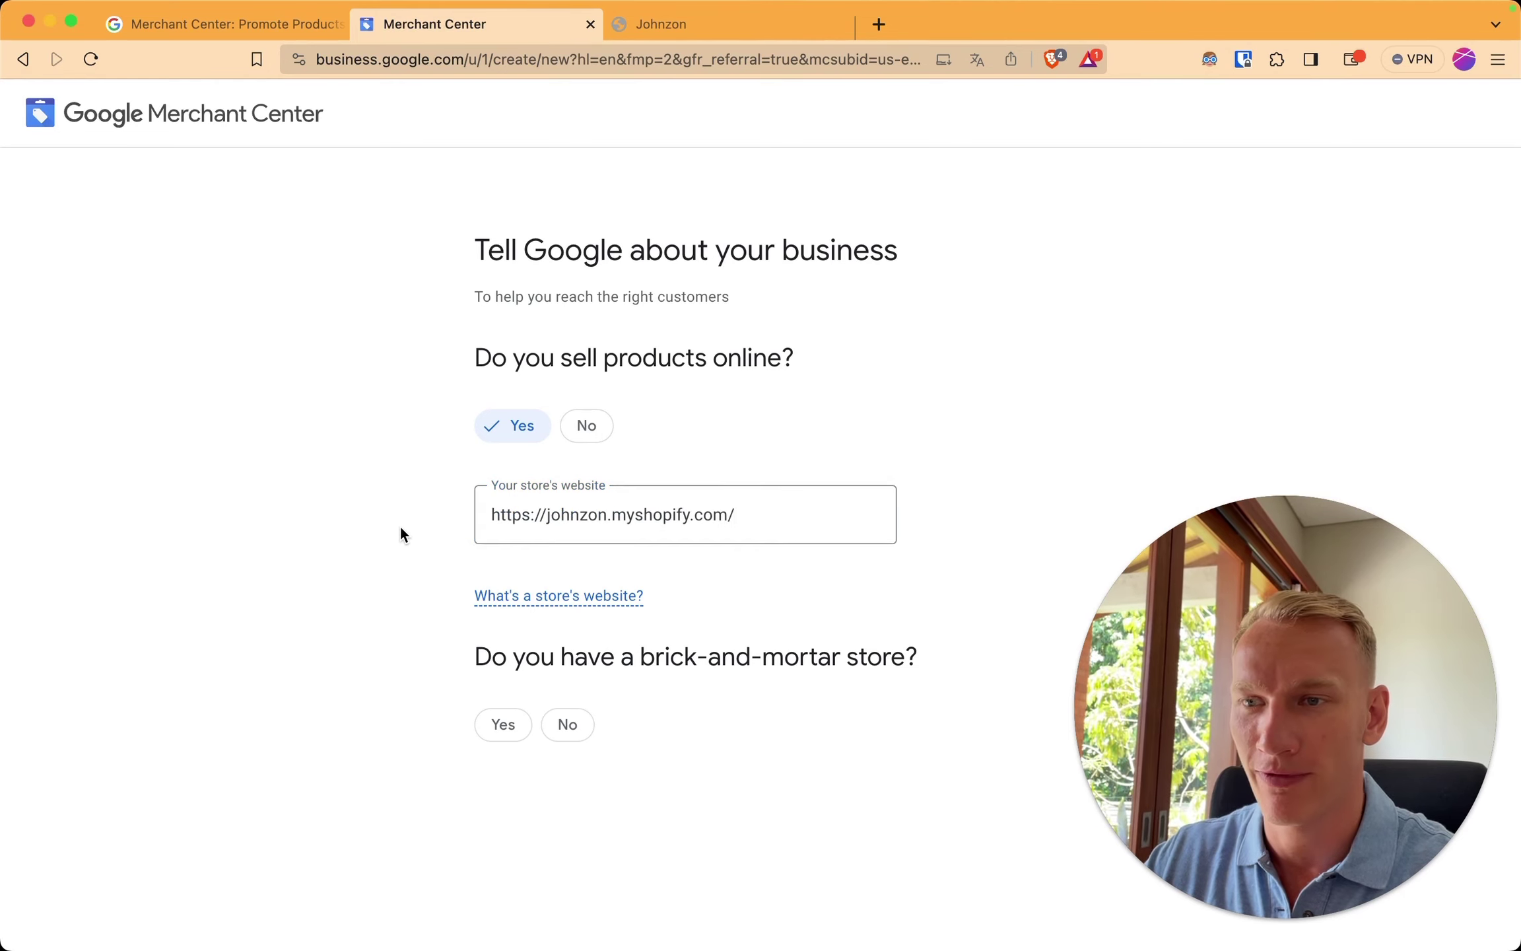
pyautogui.click(584, 727)
pyautogui.click(551, 802)
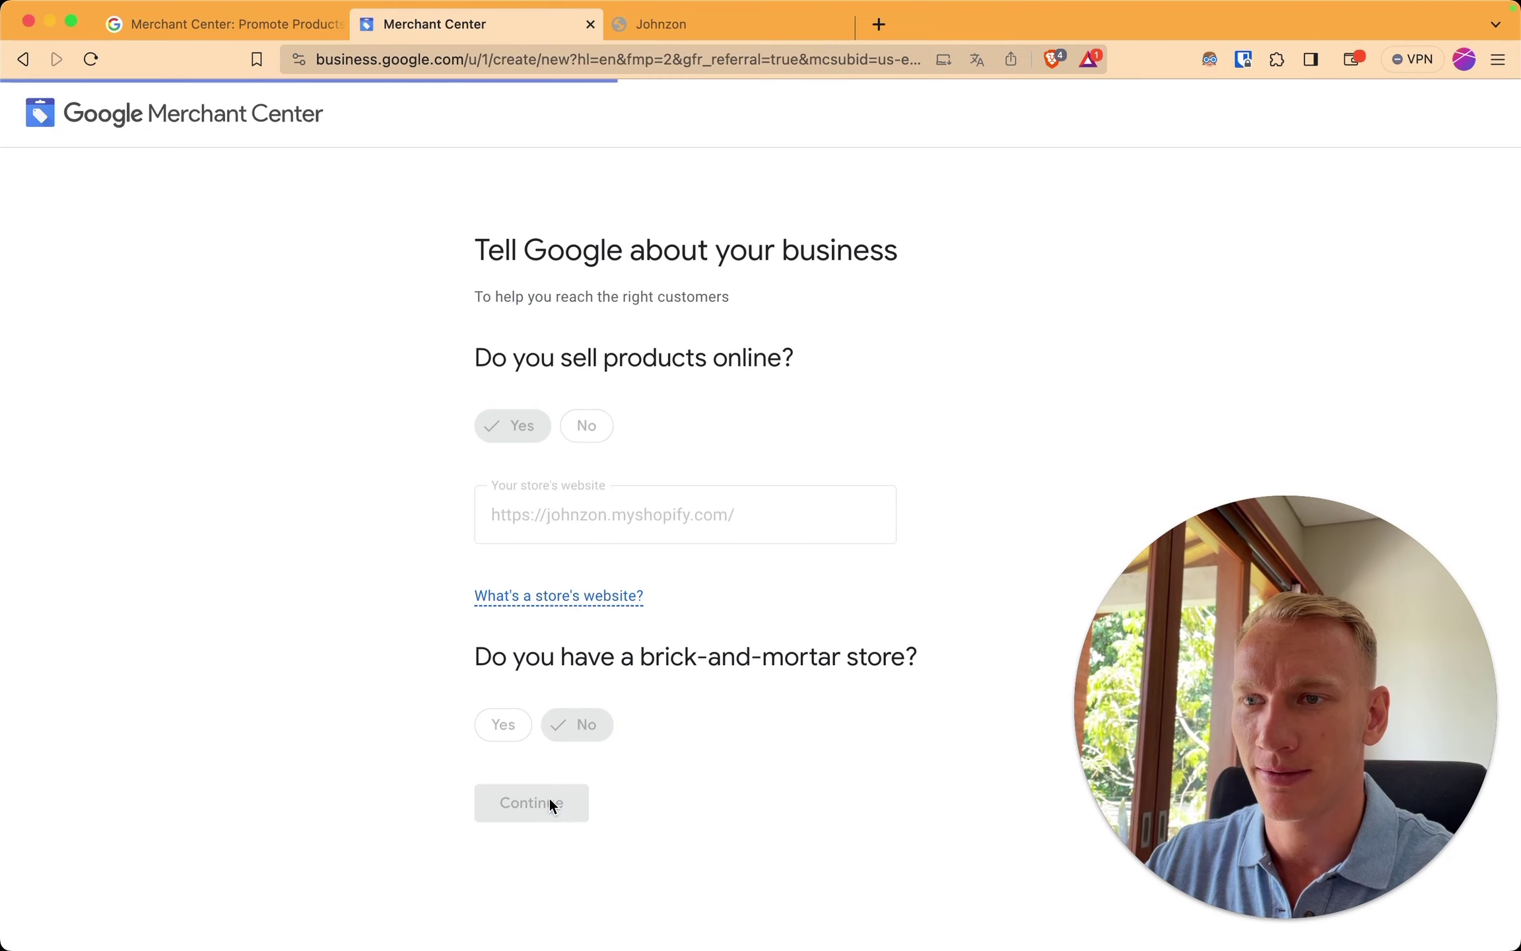
pyautogui.click(568, 793)
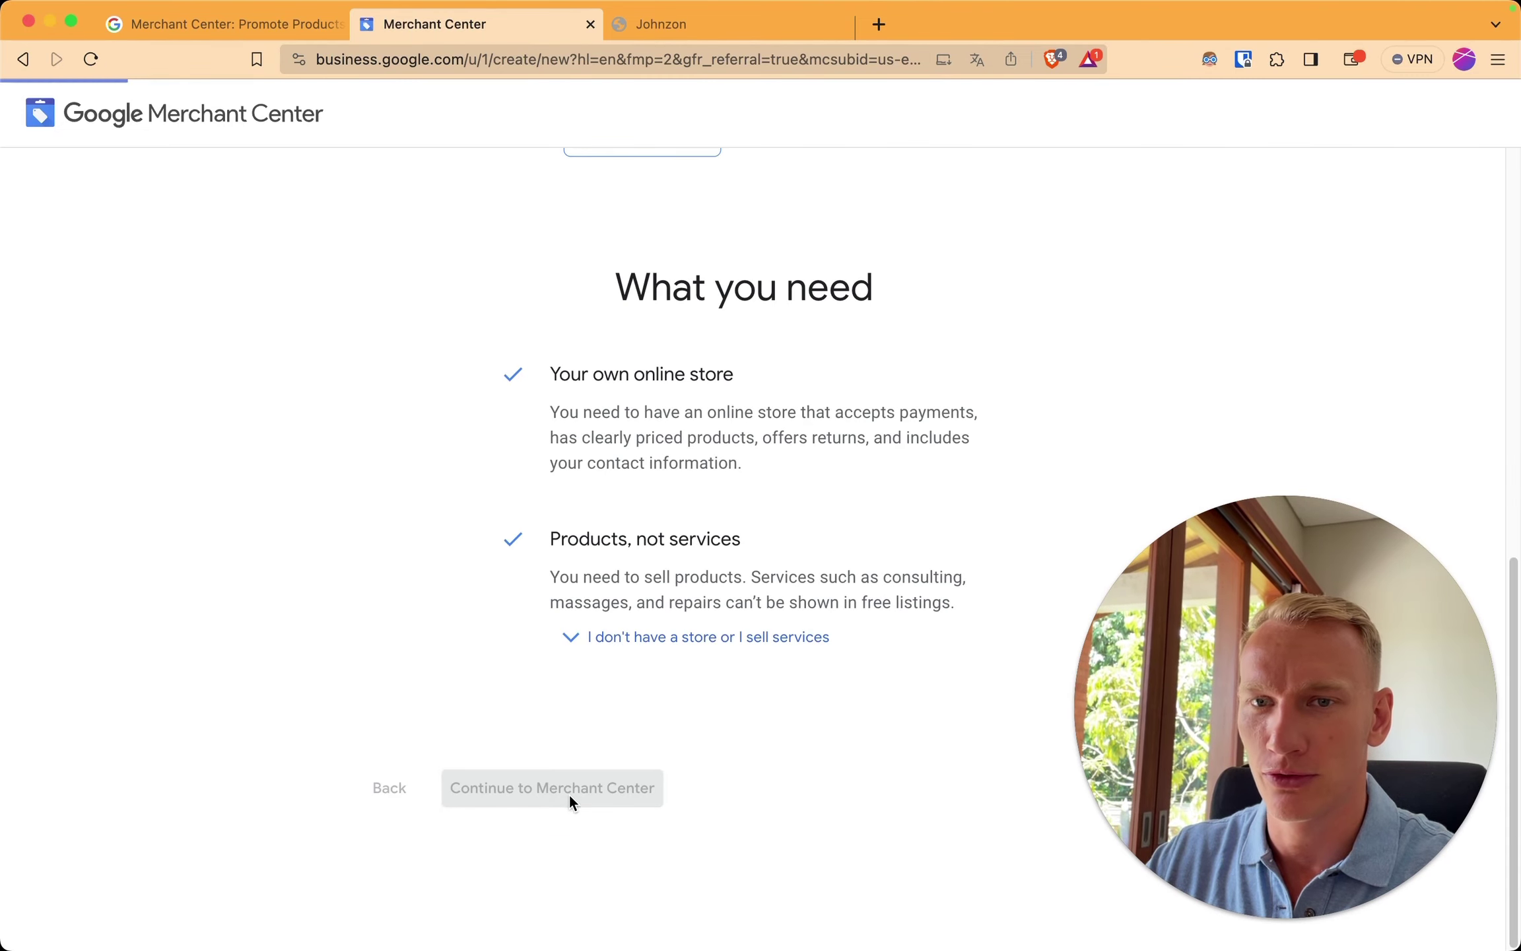
# Step: Enter business name Johnzon with Netherlands as registered country and finish setup
pyautogui.click(531, 353)
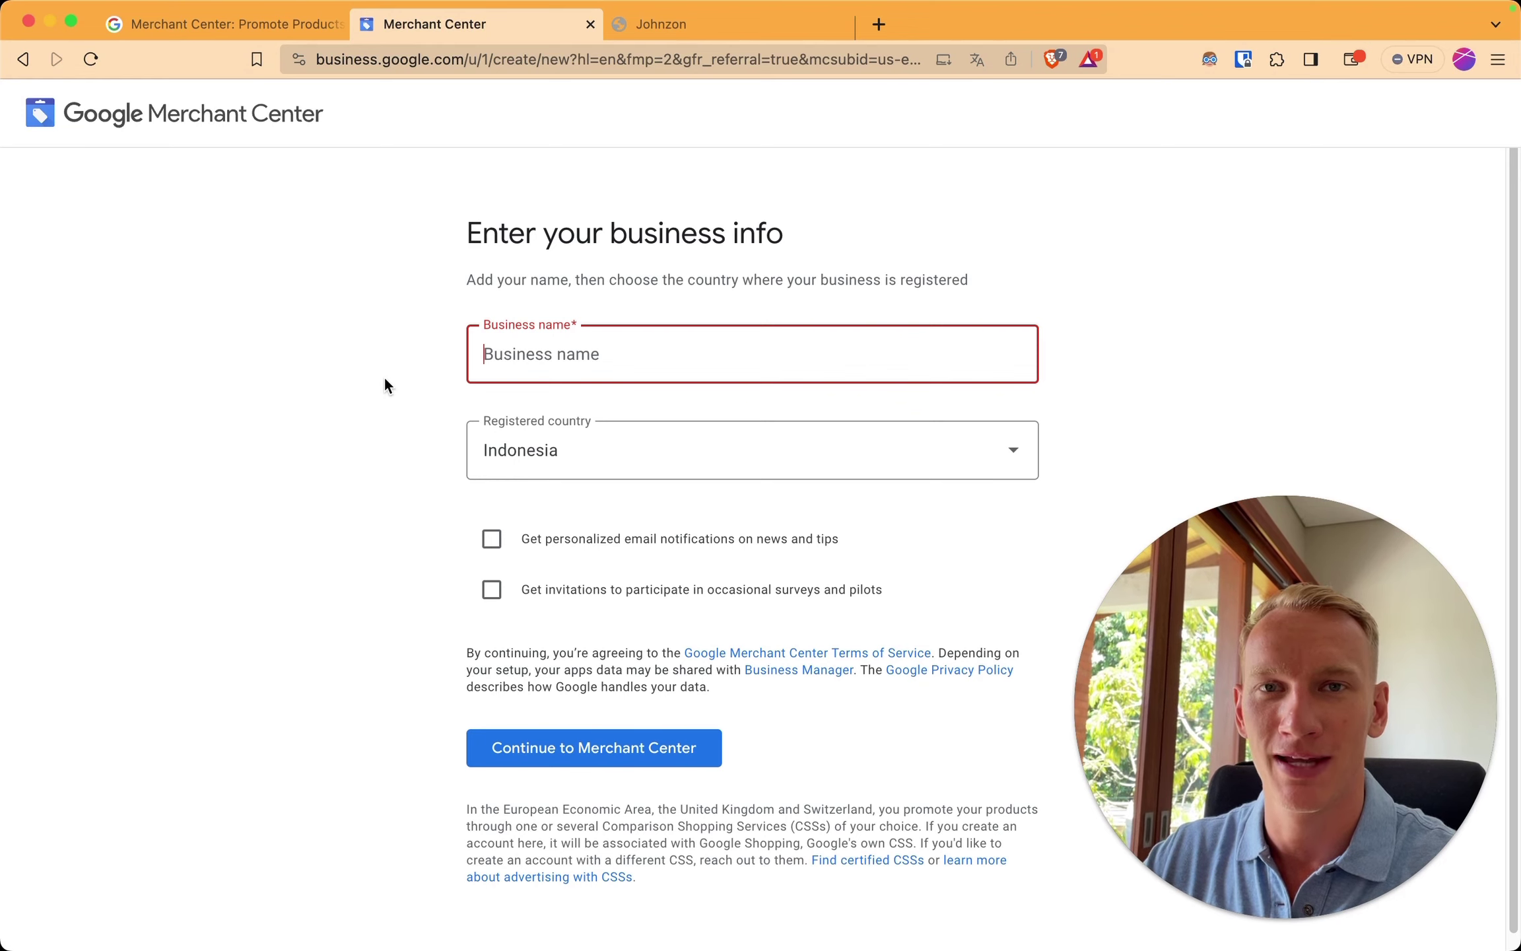
pyautogui.write('Johnzon')
pyautogui.click(680, 445)
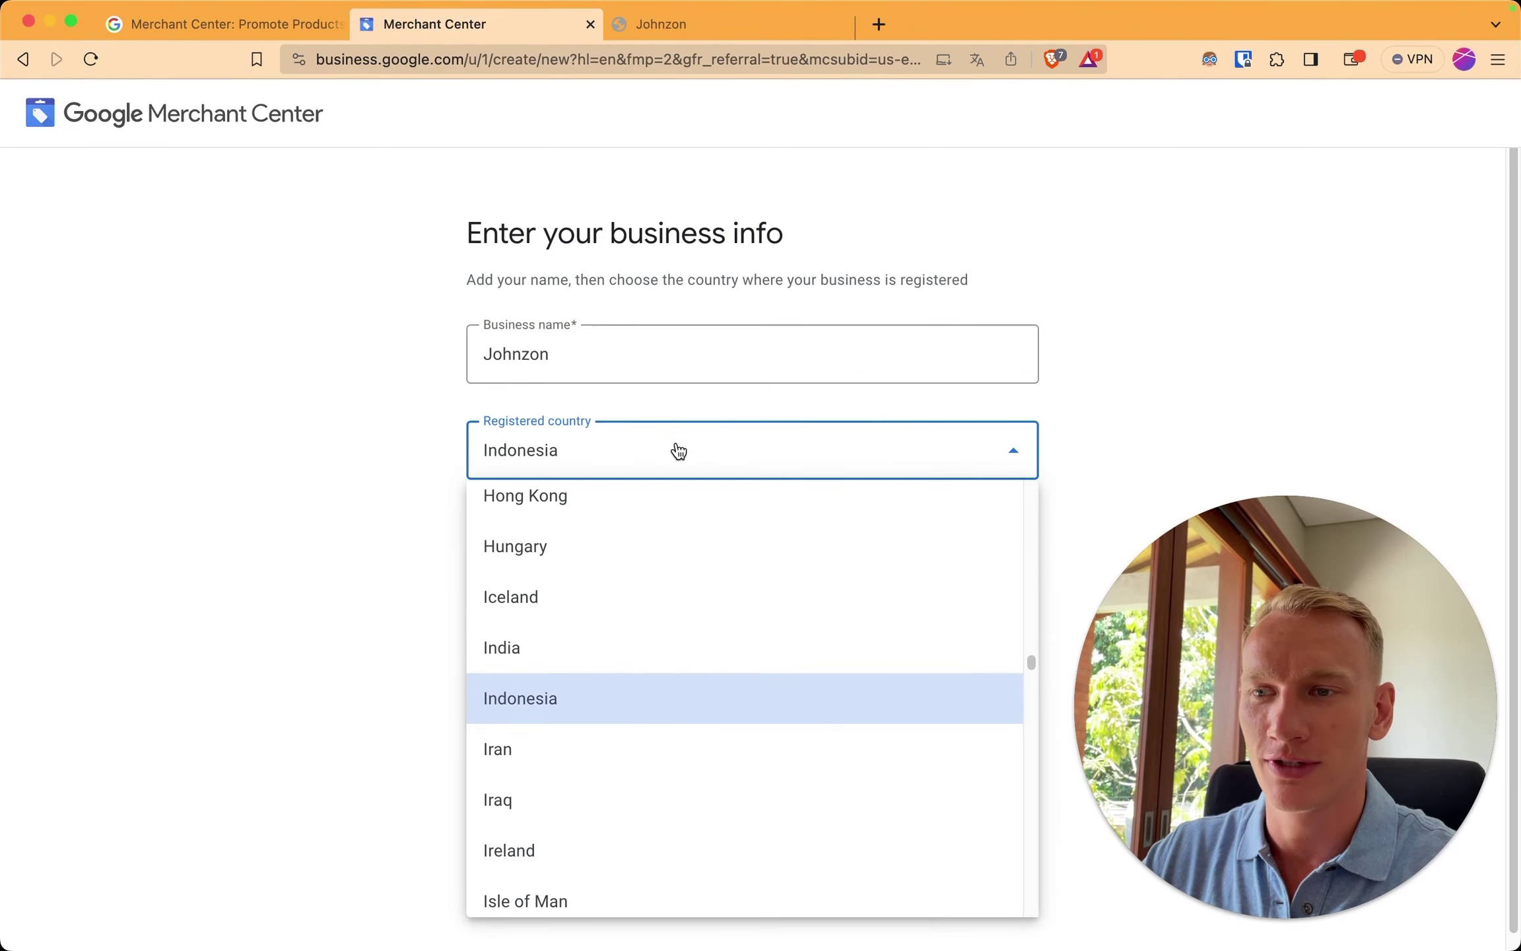
pyautogui.write('ne')
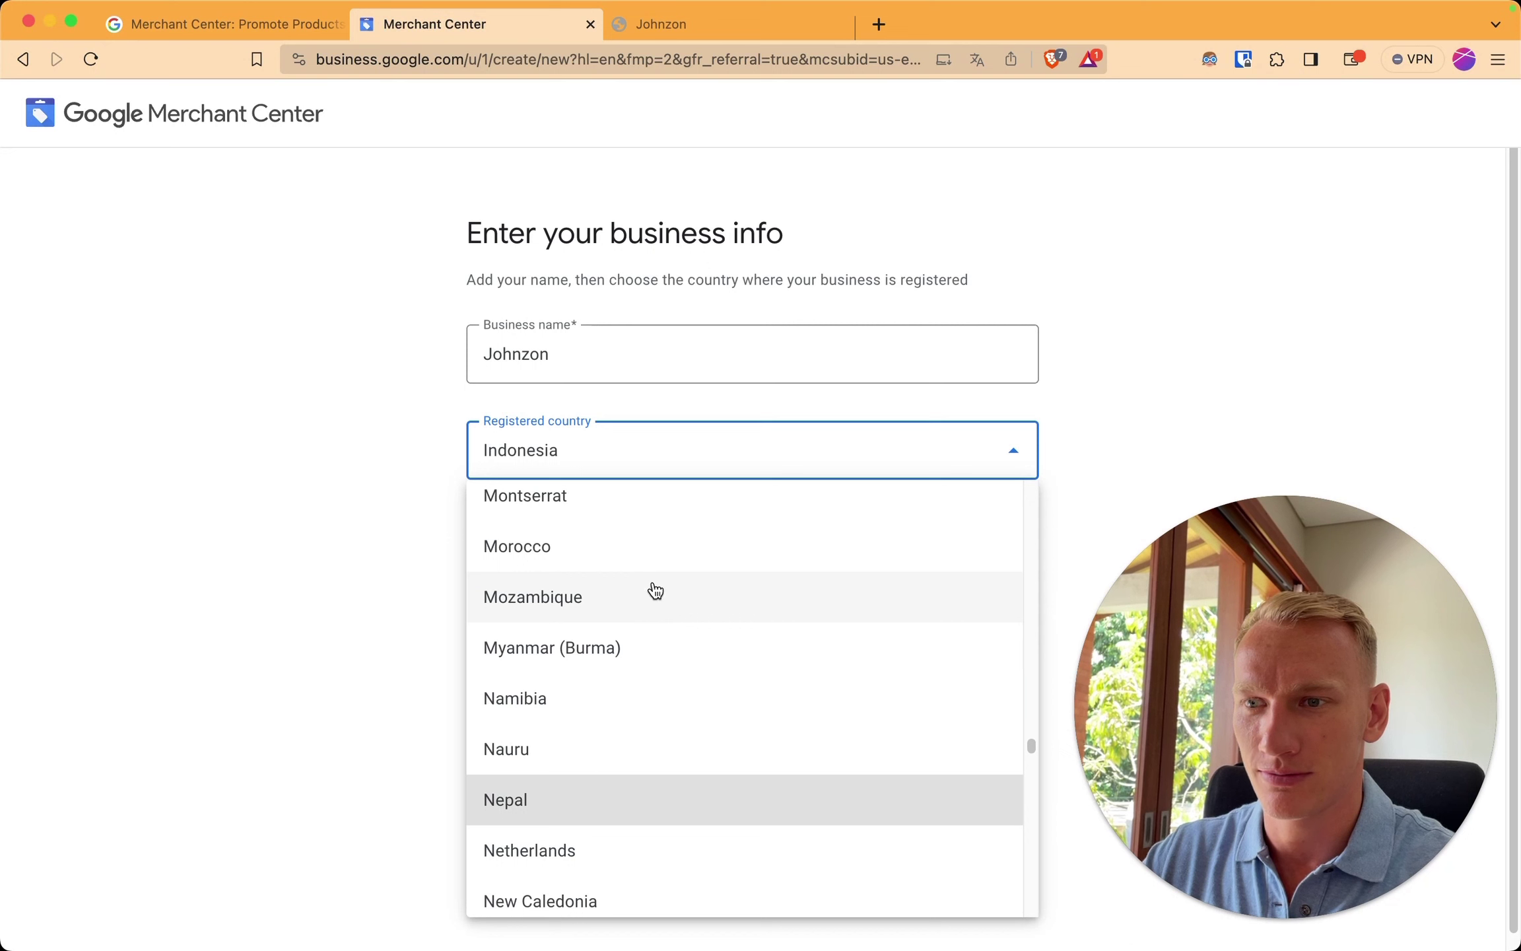
pyautogui.press('Down')
pyautogui.press('Return')
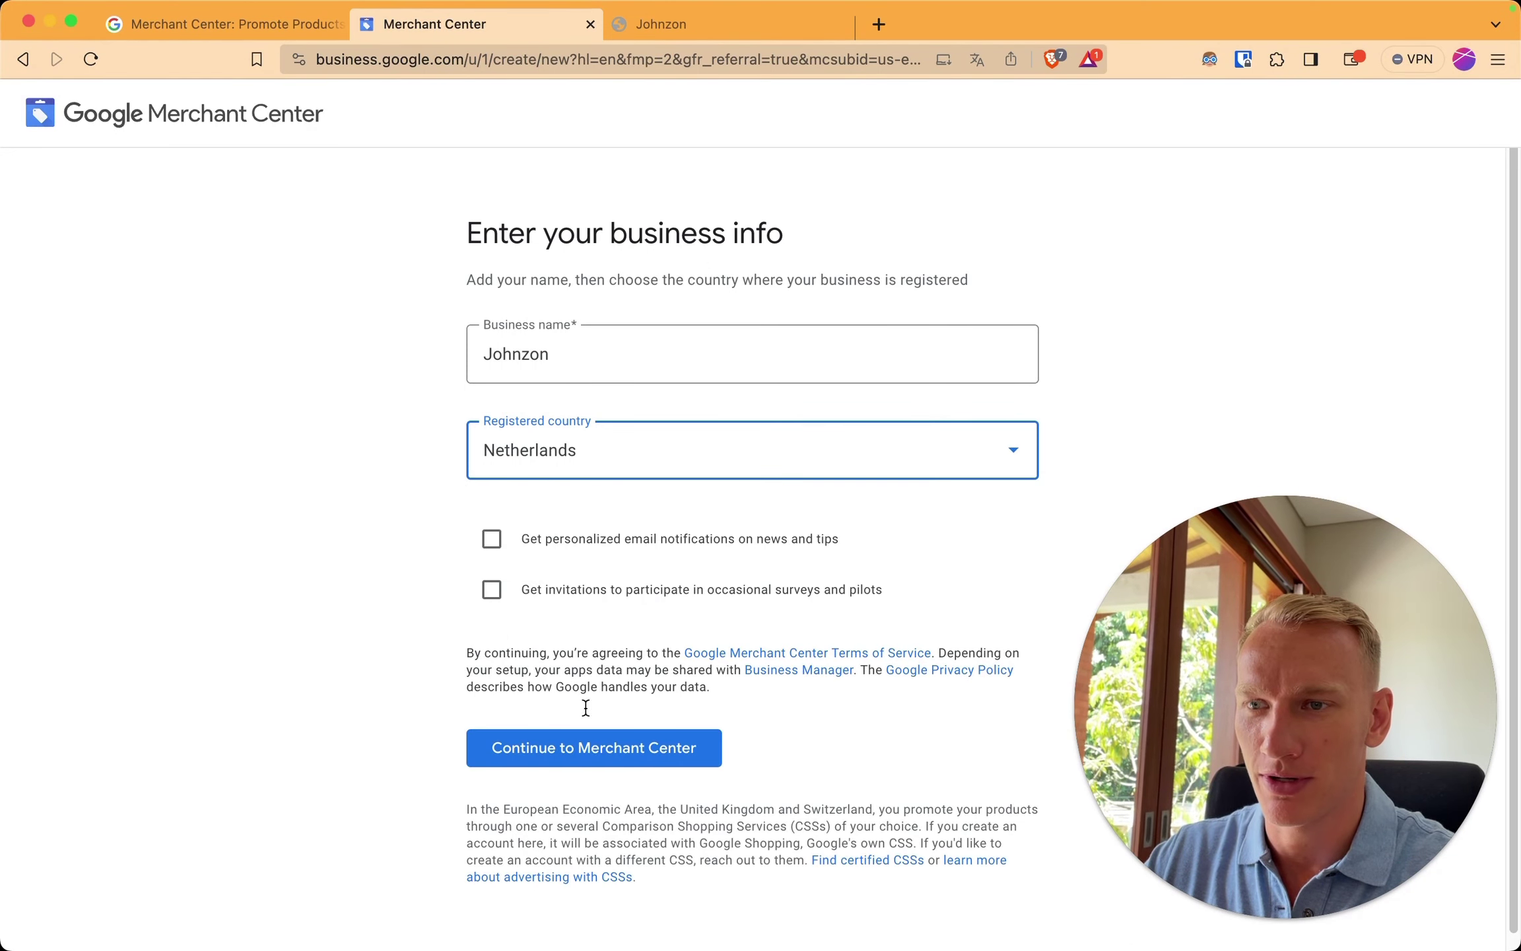
pyautogui.click(585, 752)
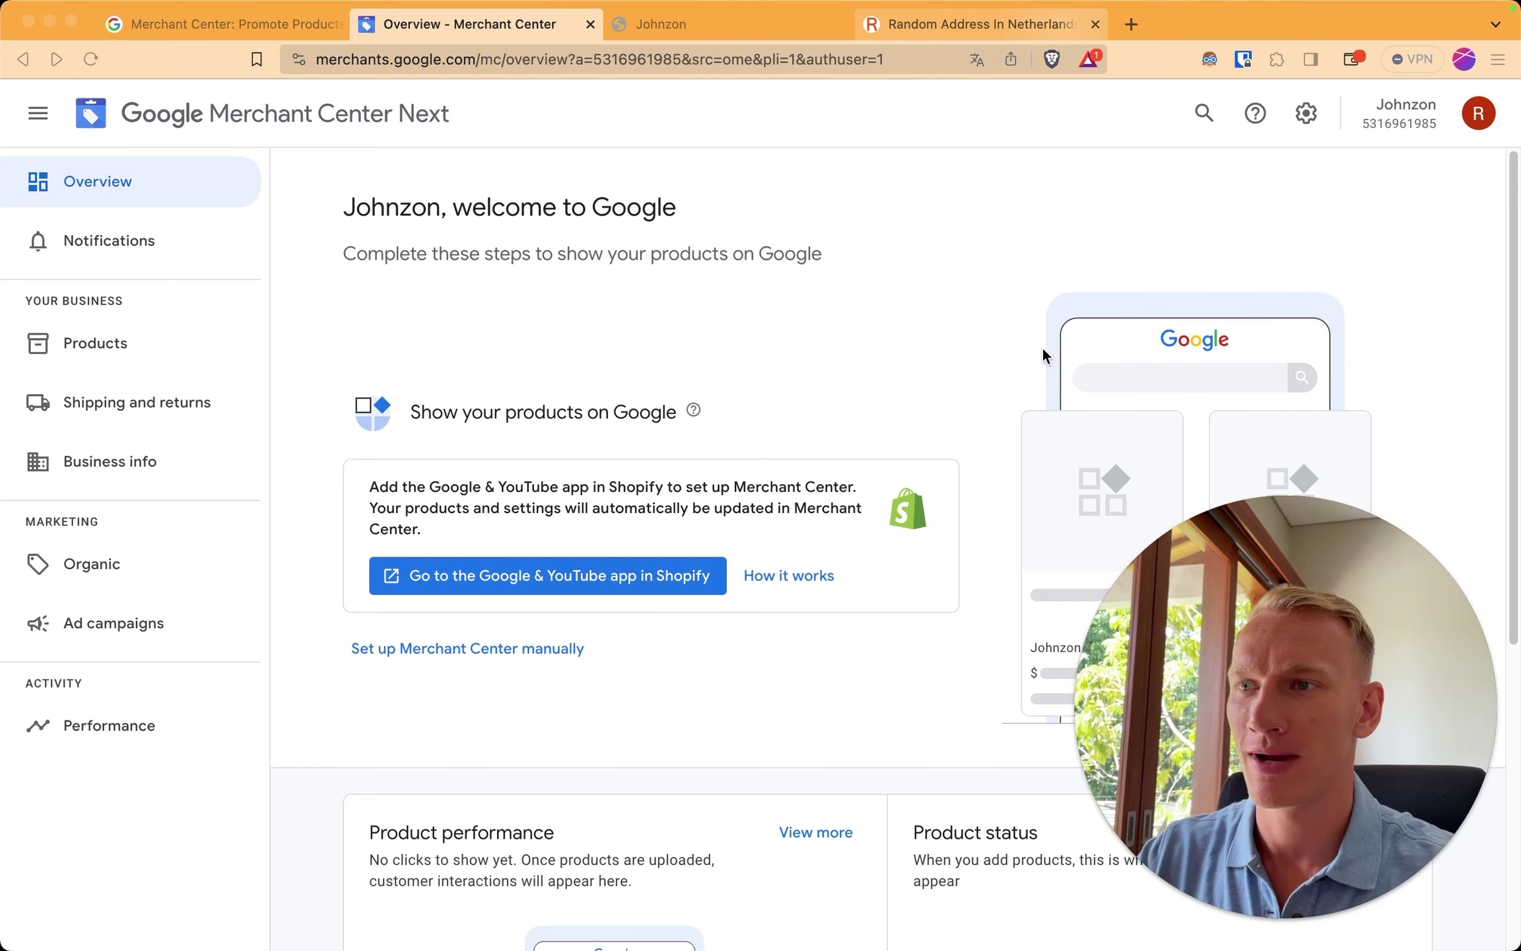
# Step: Open the Business info page and edit the Johnzon business details
pyautogui.click(157, 469)
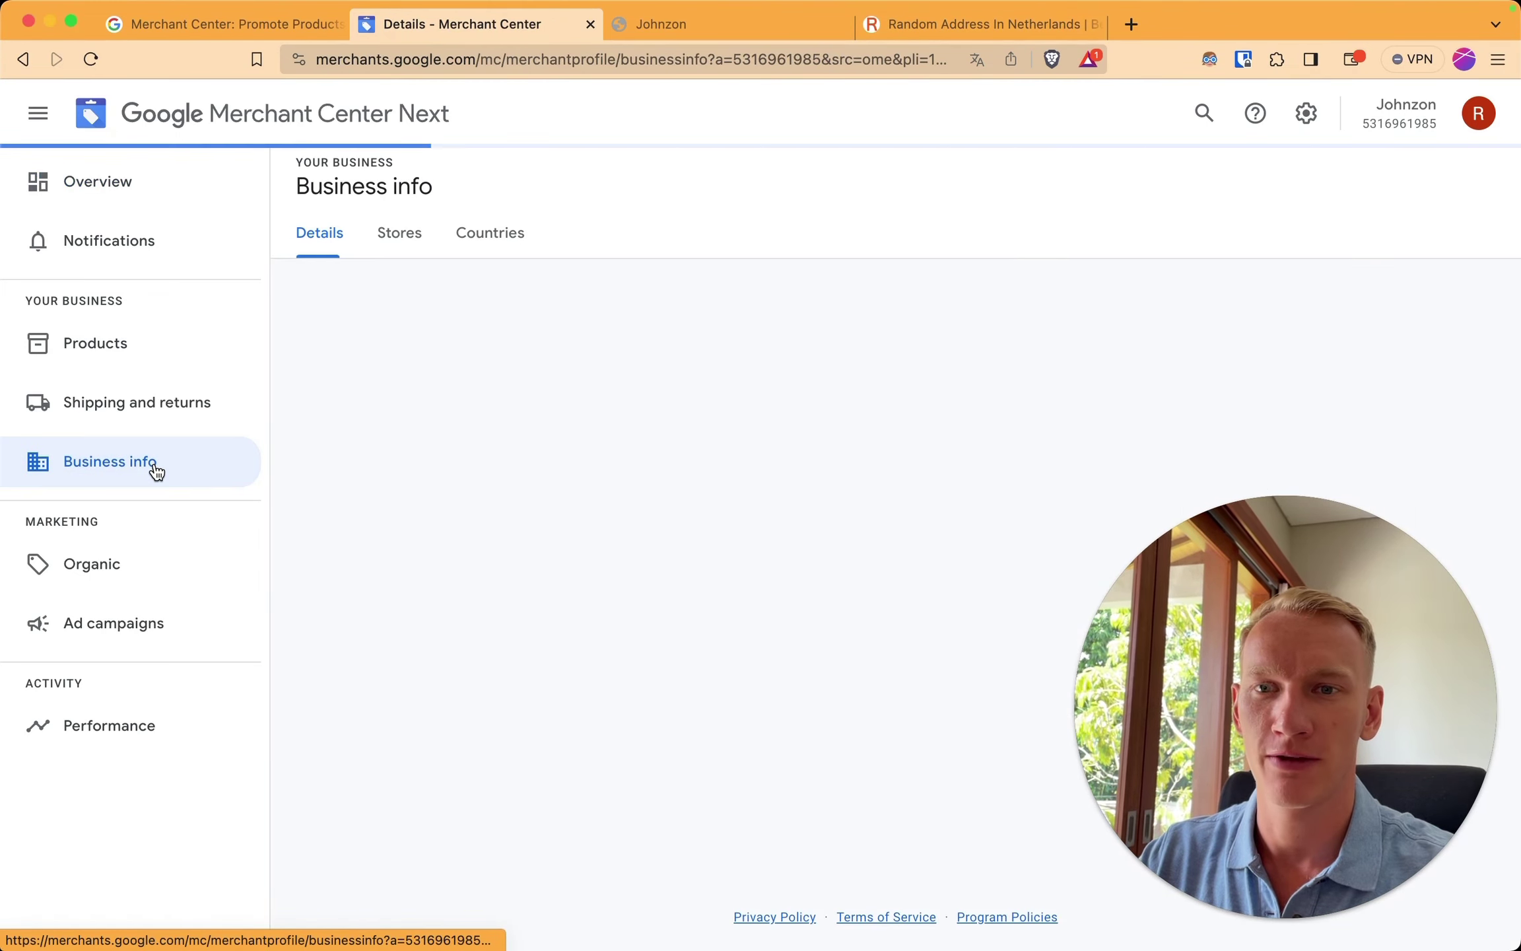
pyautogui.click(489, 456)
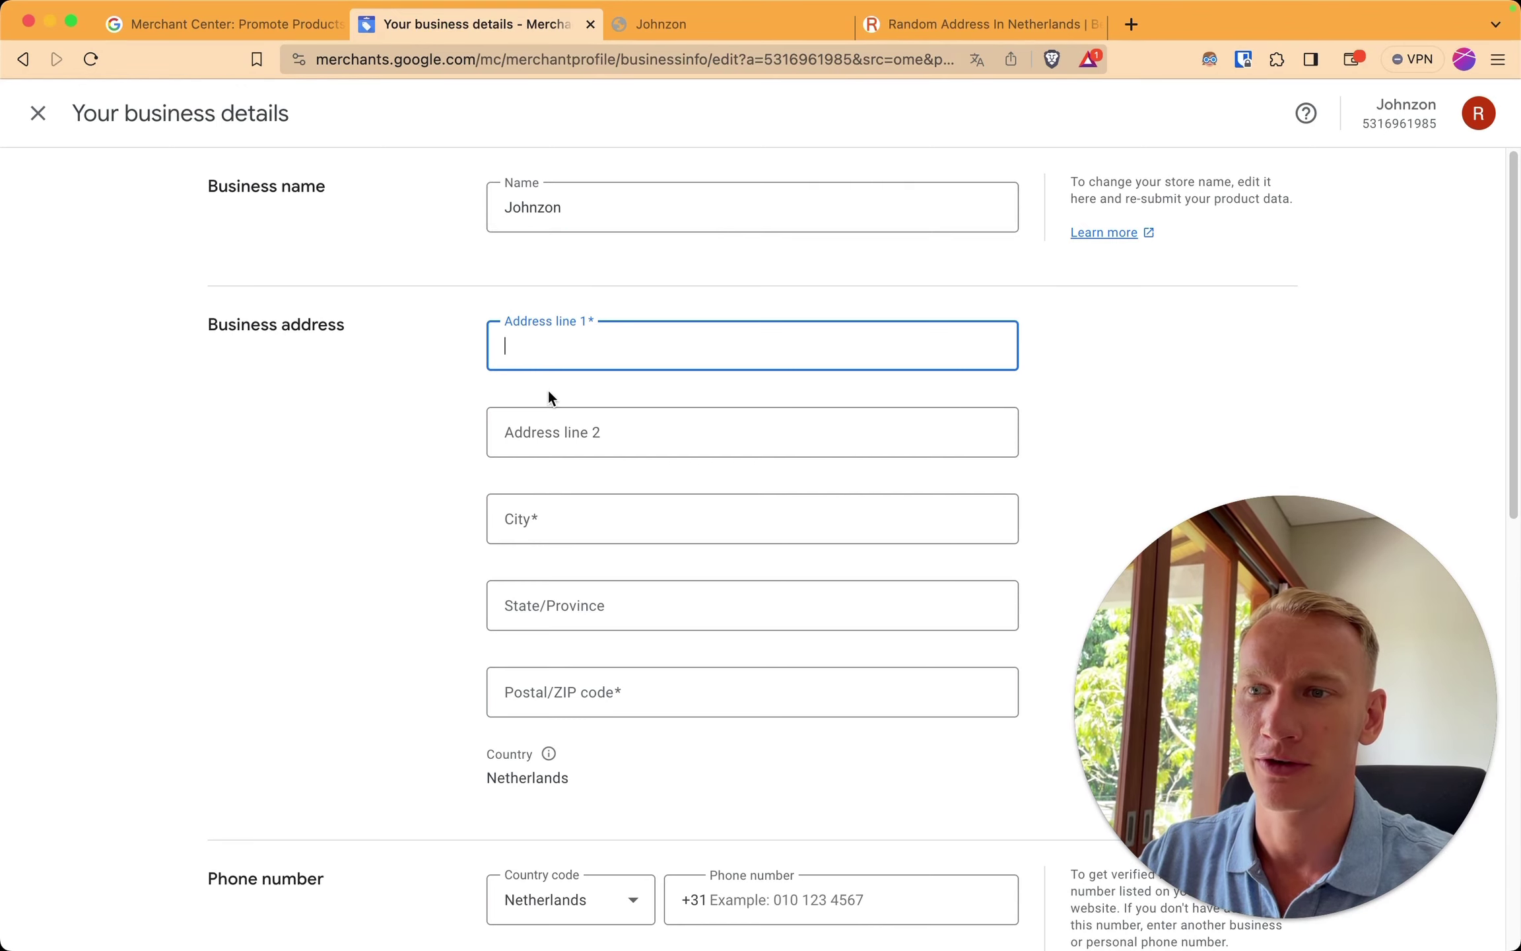
# Step: Scroll down the business details form to reach the address fields
pyautogui.scroll(-3, 480, 450)
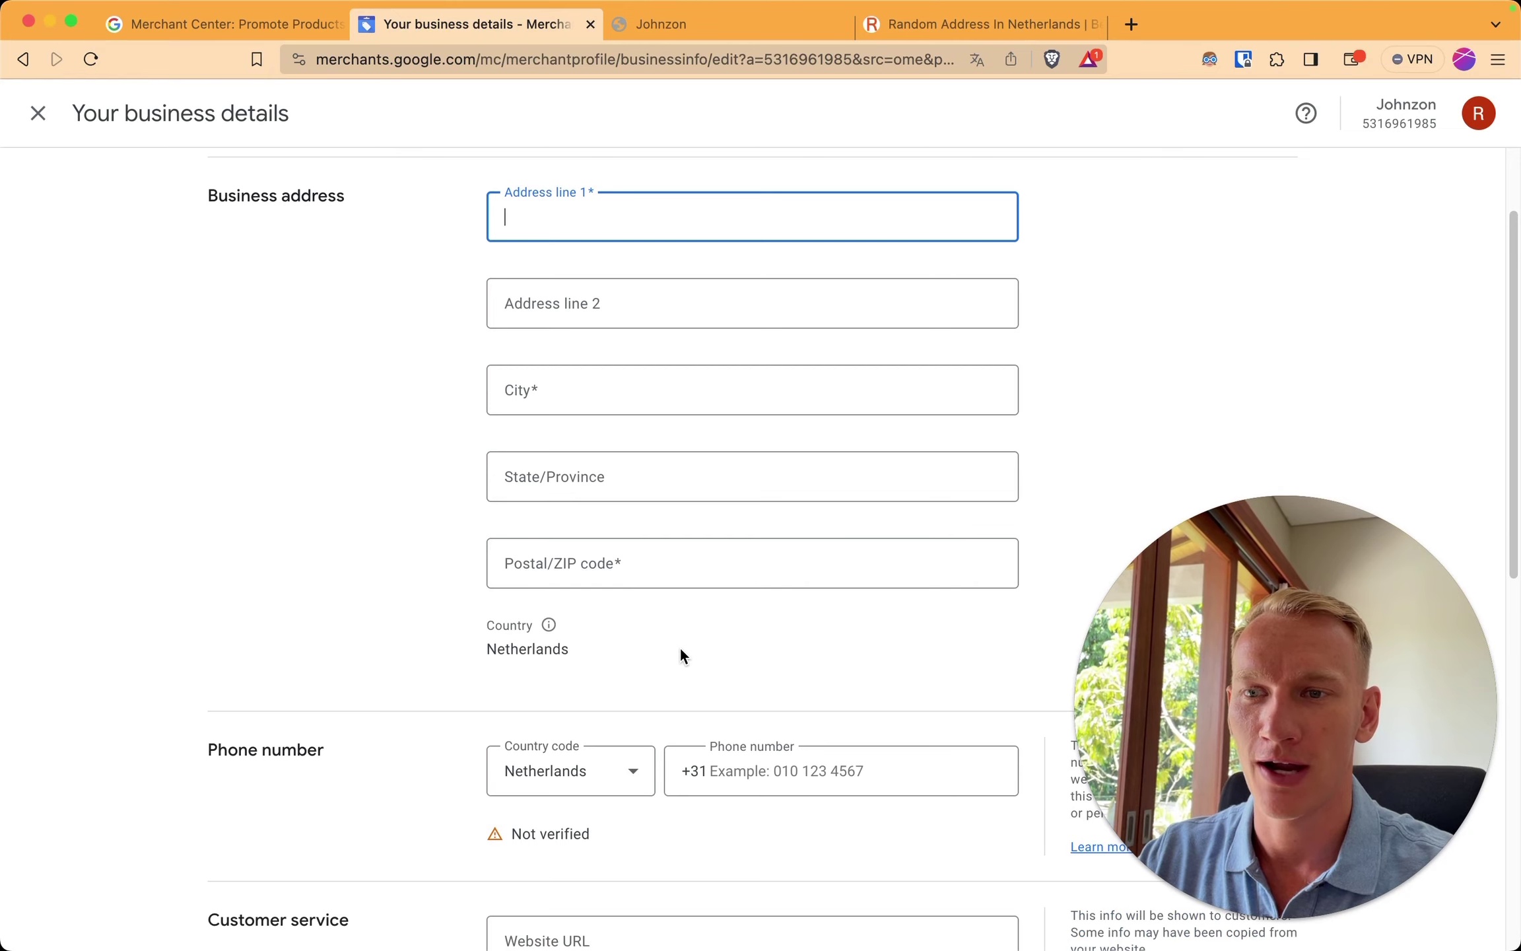
pyautogui.scroll(-3, 692, 676)
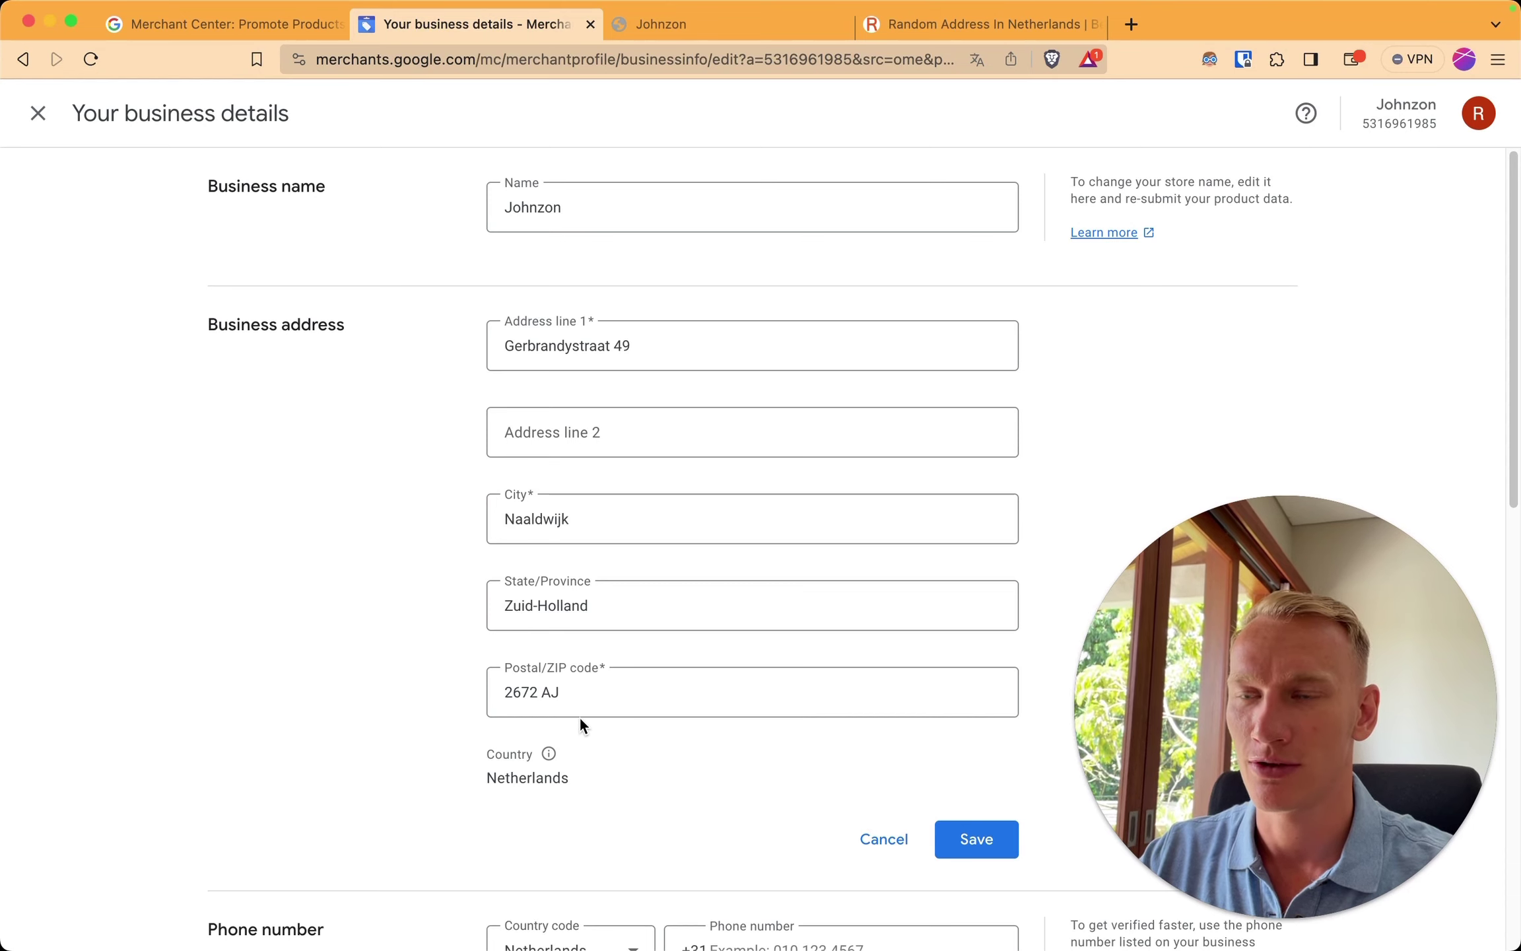
# Step: Save the new Netherlands business address
pyautogui.click(990, 833)
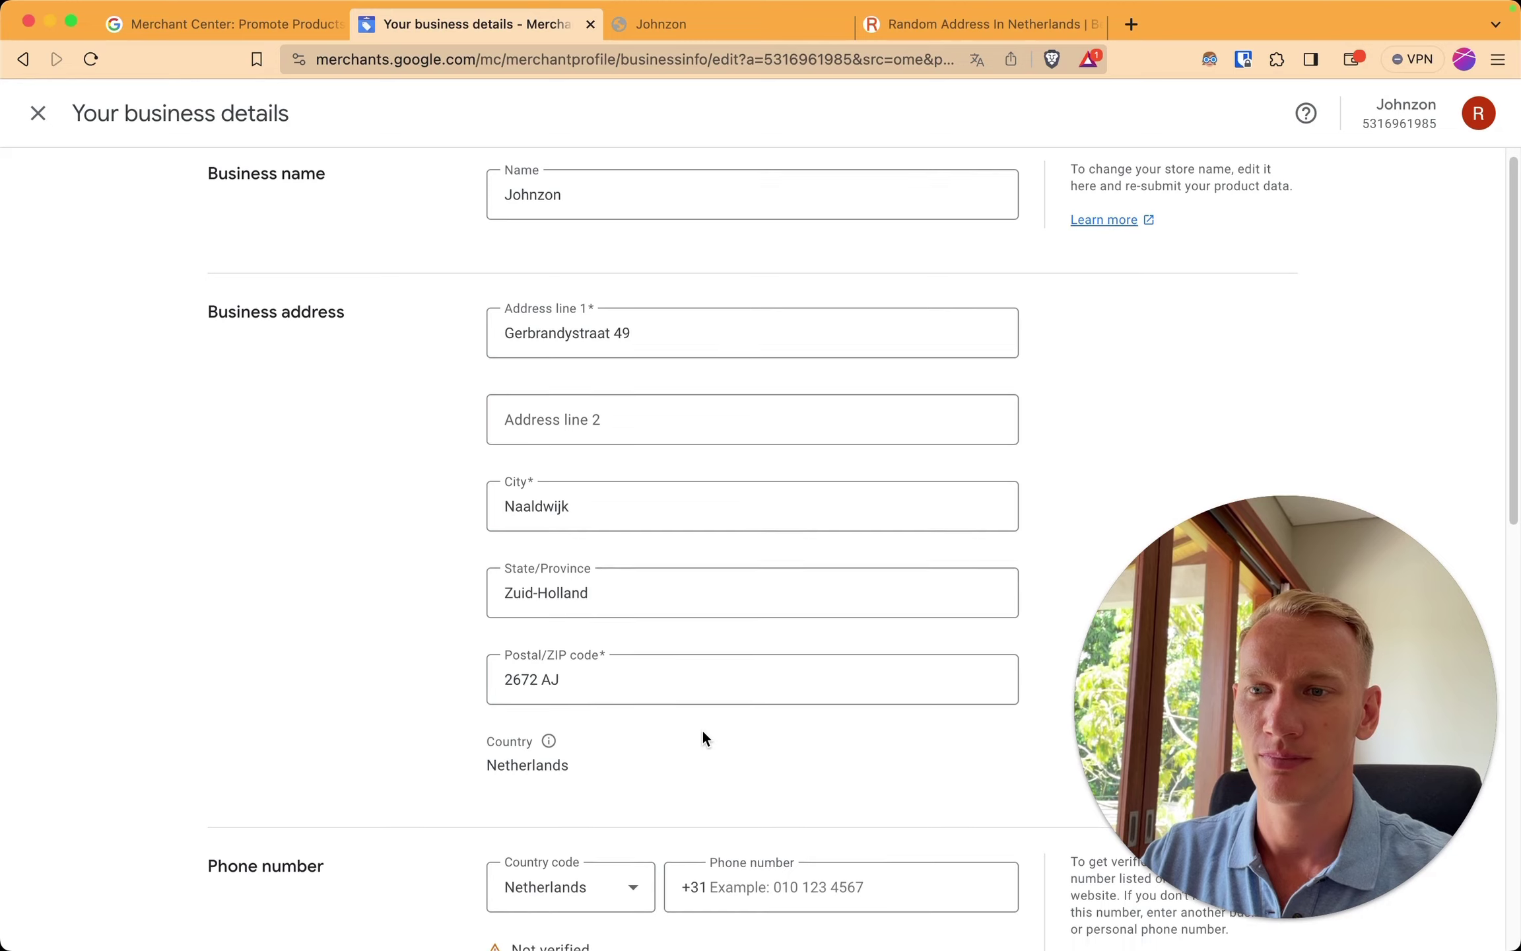
pyautogui.scroll(-5, 702, 732)
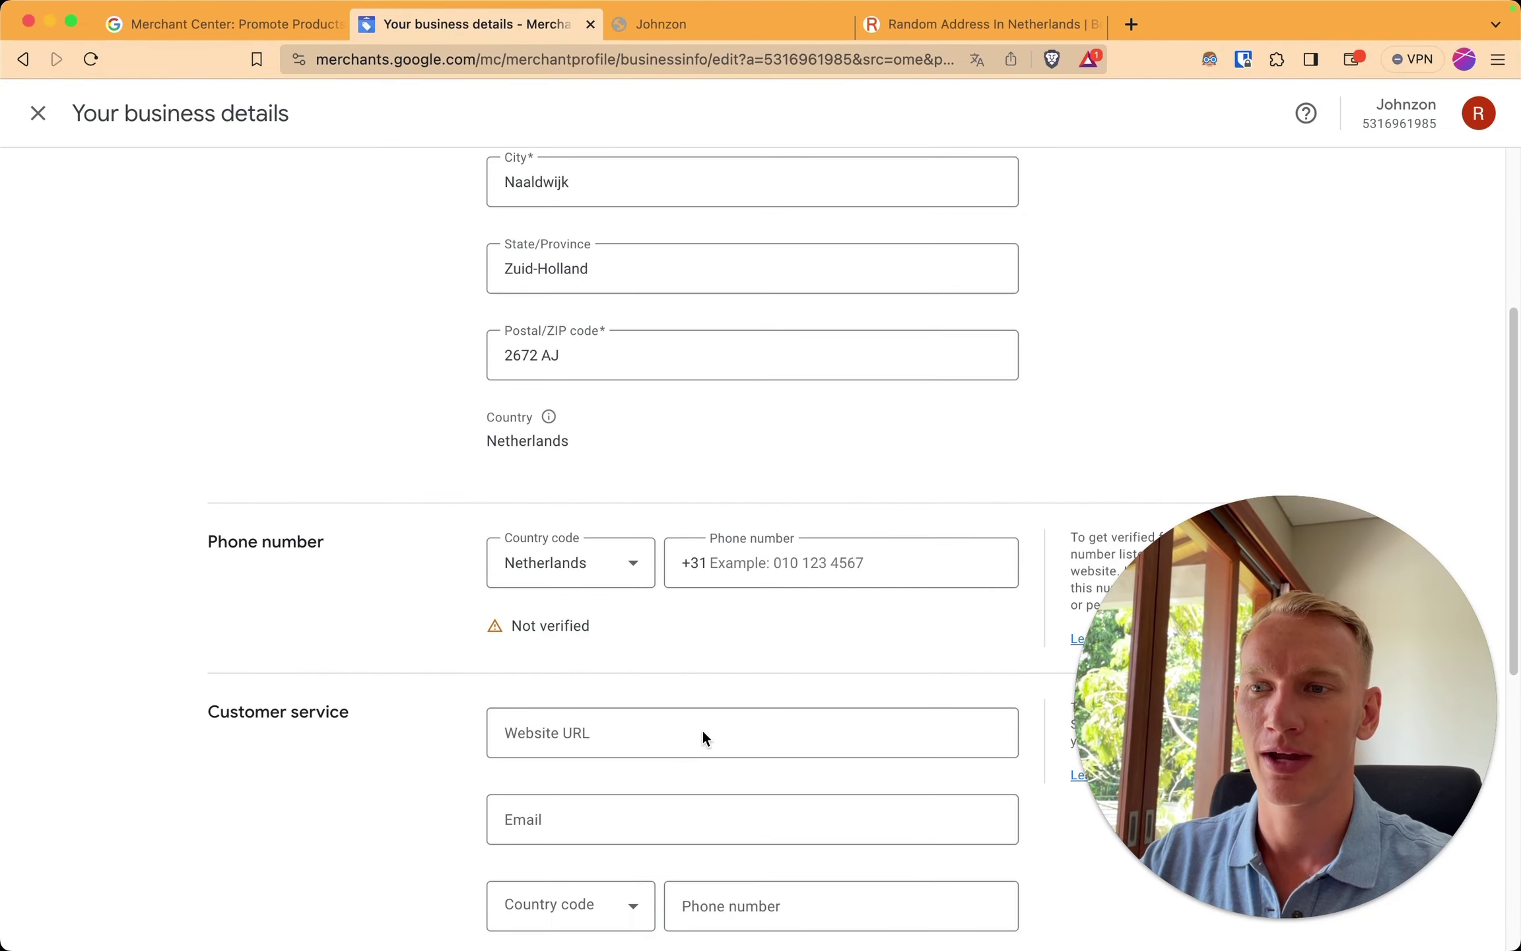
pyautogui.scroll(-1, 703, 729)
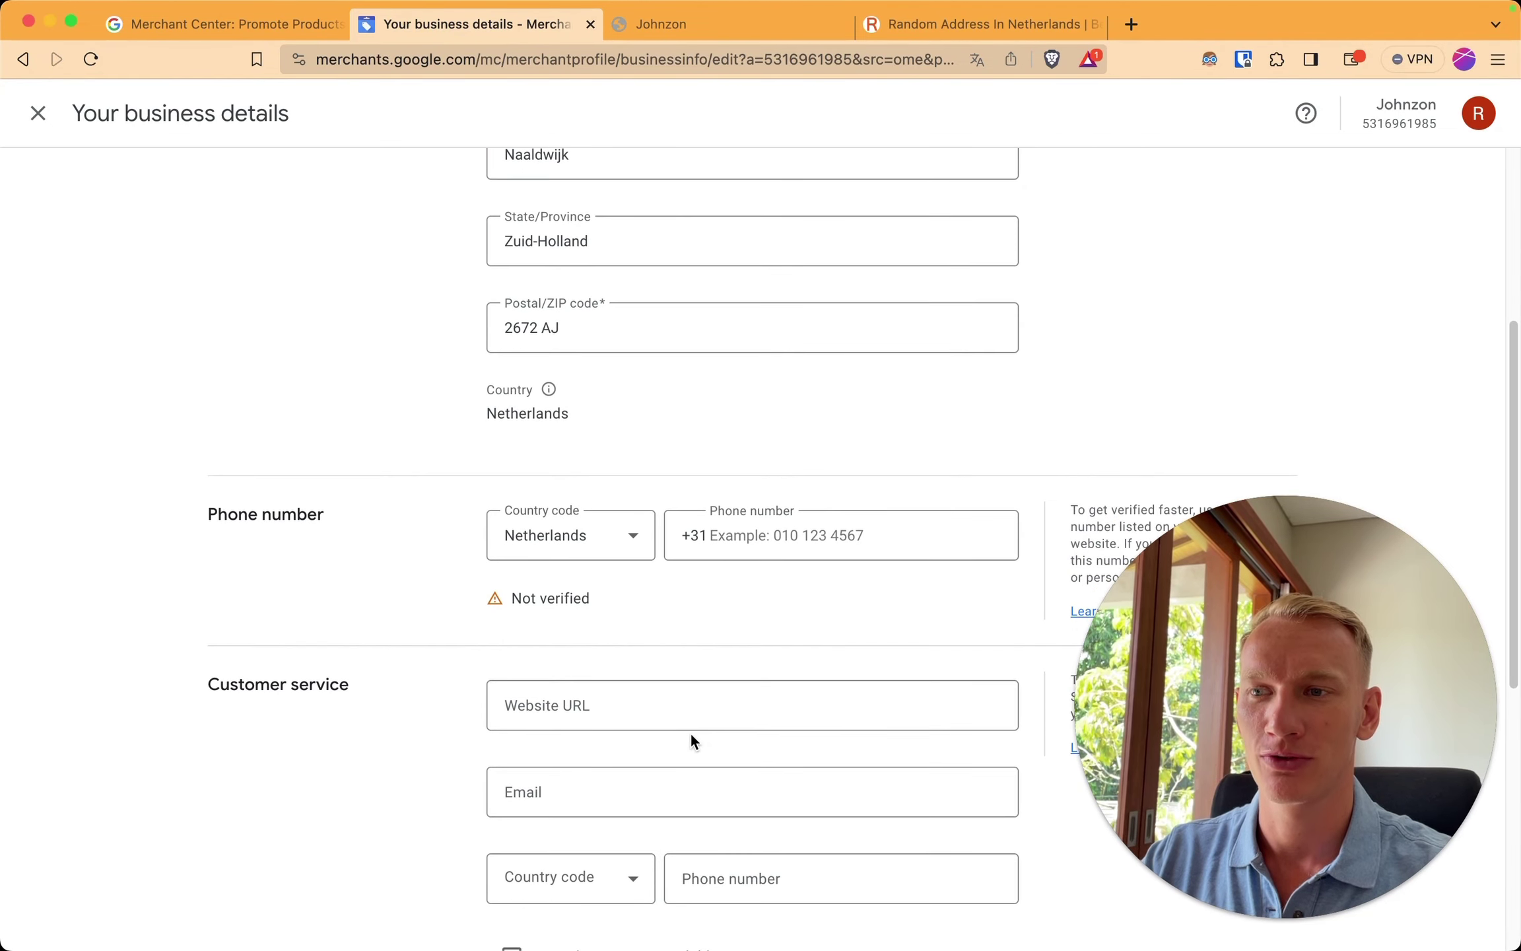
# Step: Leave the customer service website and email fields empty and close the details form
pyautogui.click(677, 690)
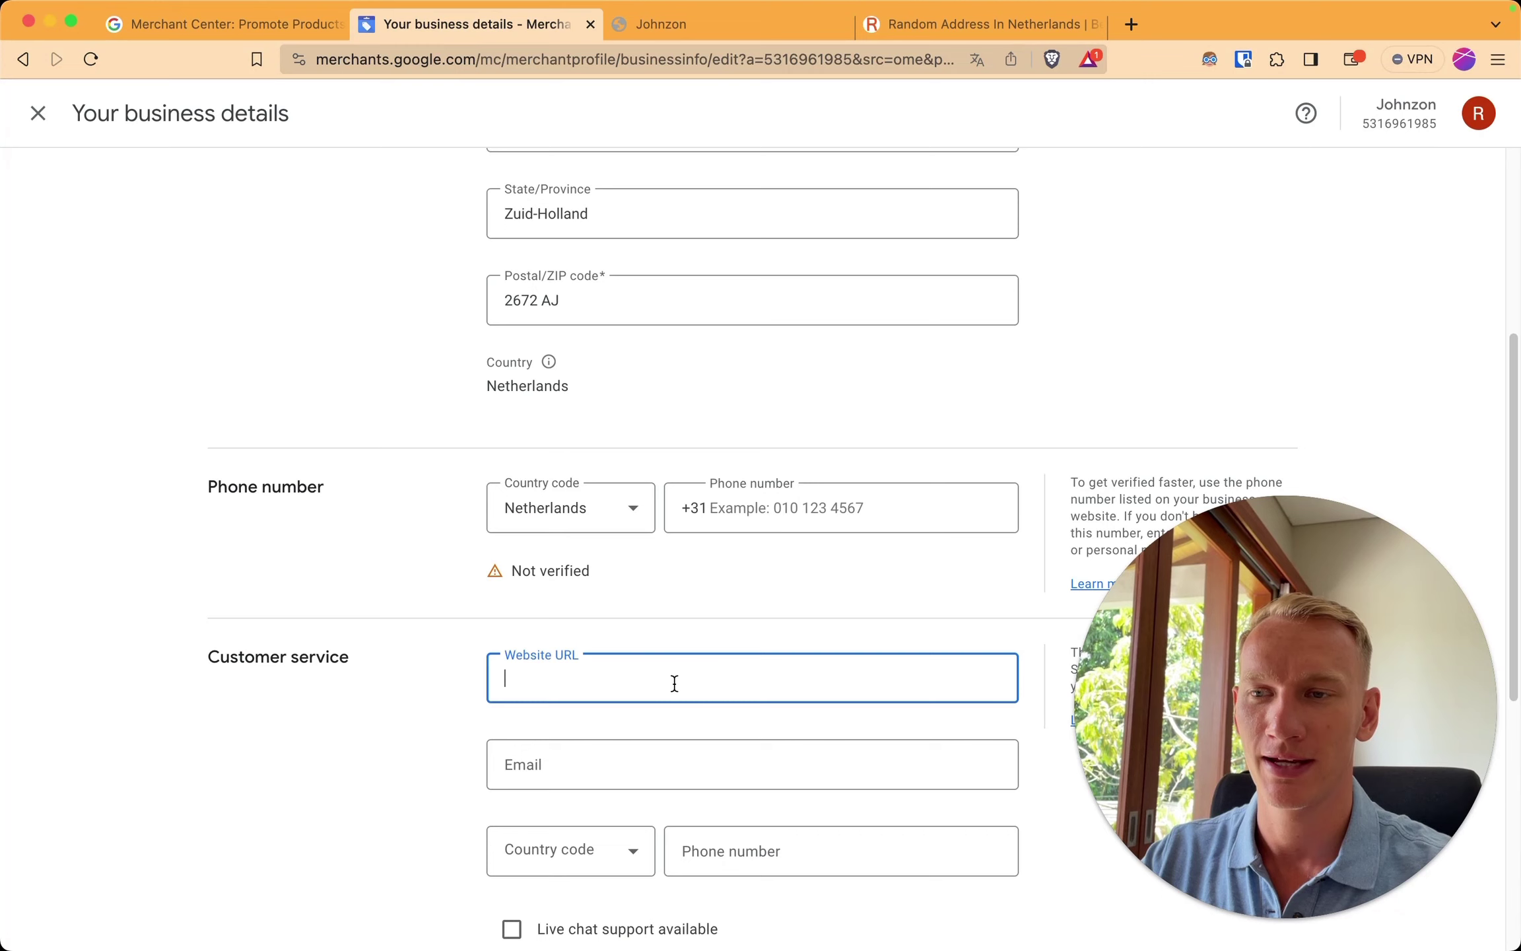
pyautogui.click(385, 648)
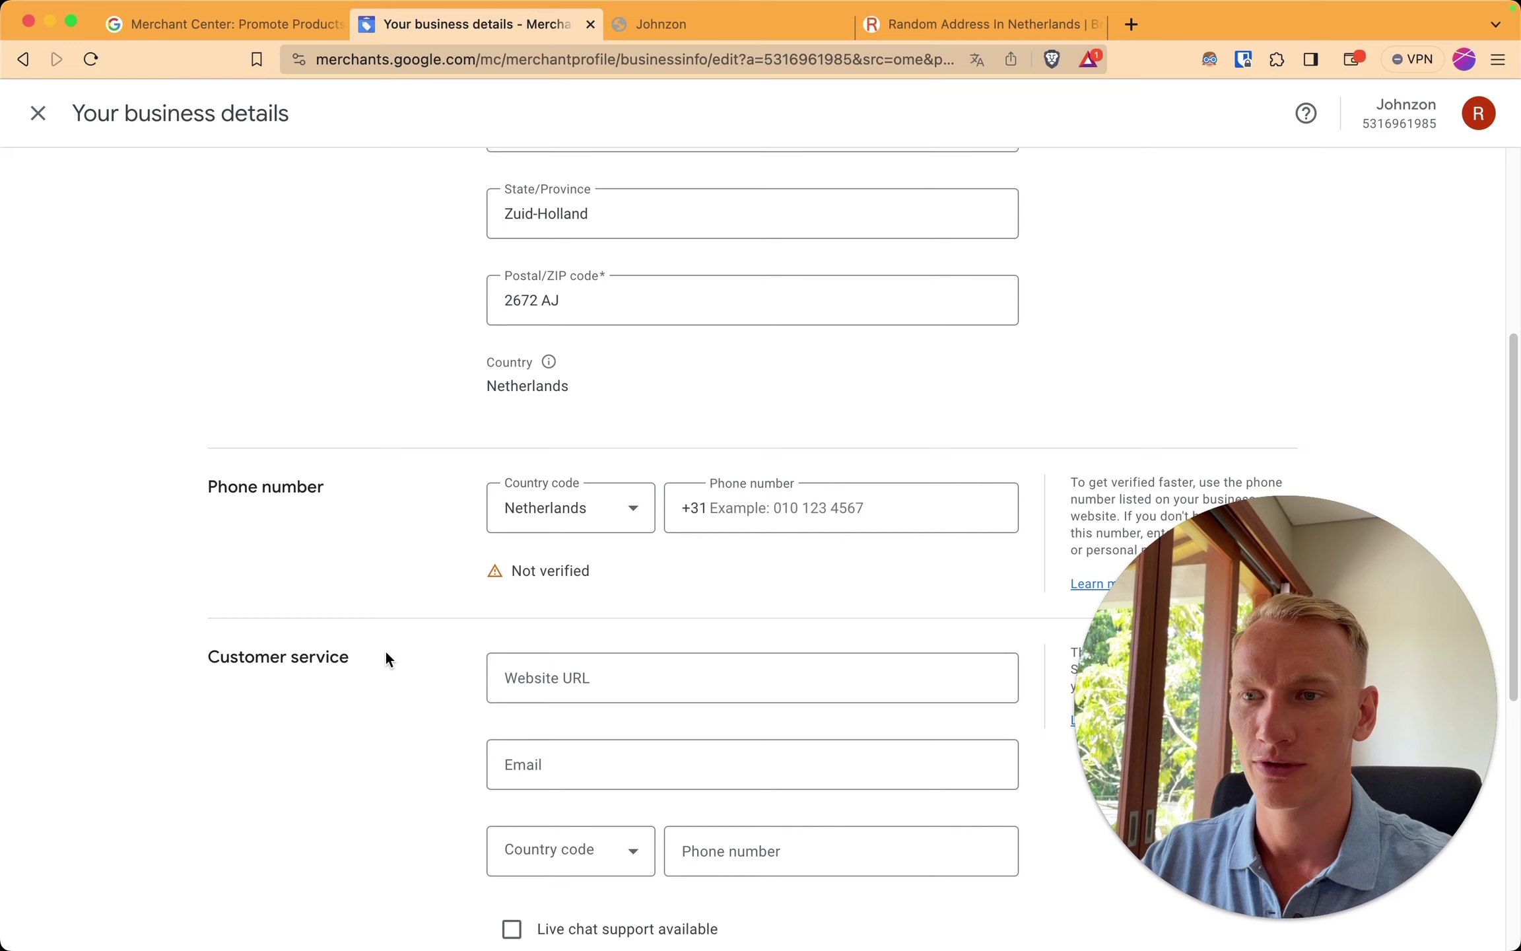
pyautogui.scroll(-1, 384, 648)
pyautogui.click(570, 736)
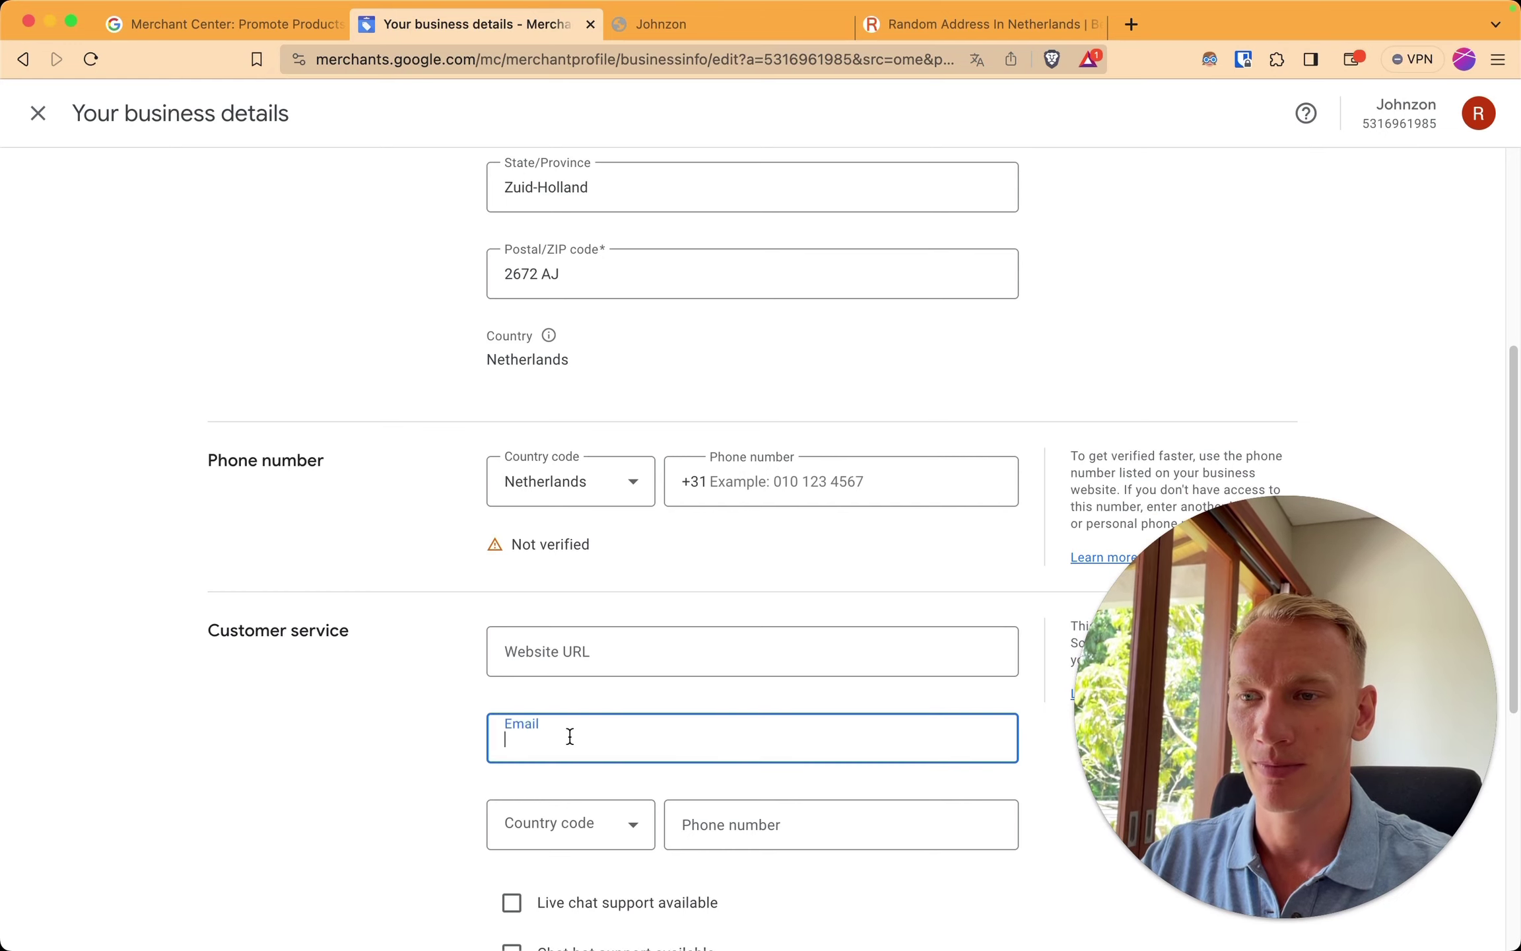
pyautogui.click(431, 723)
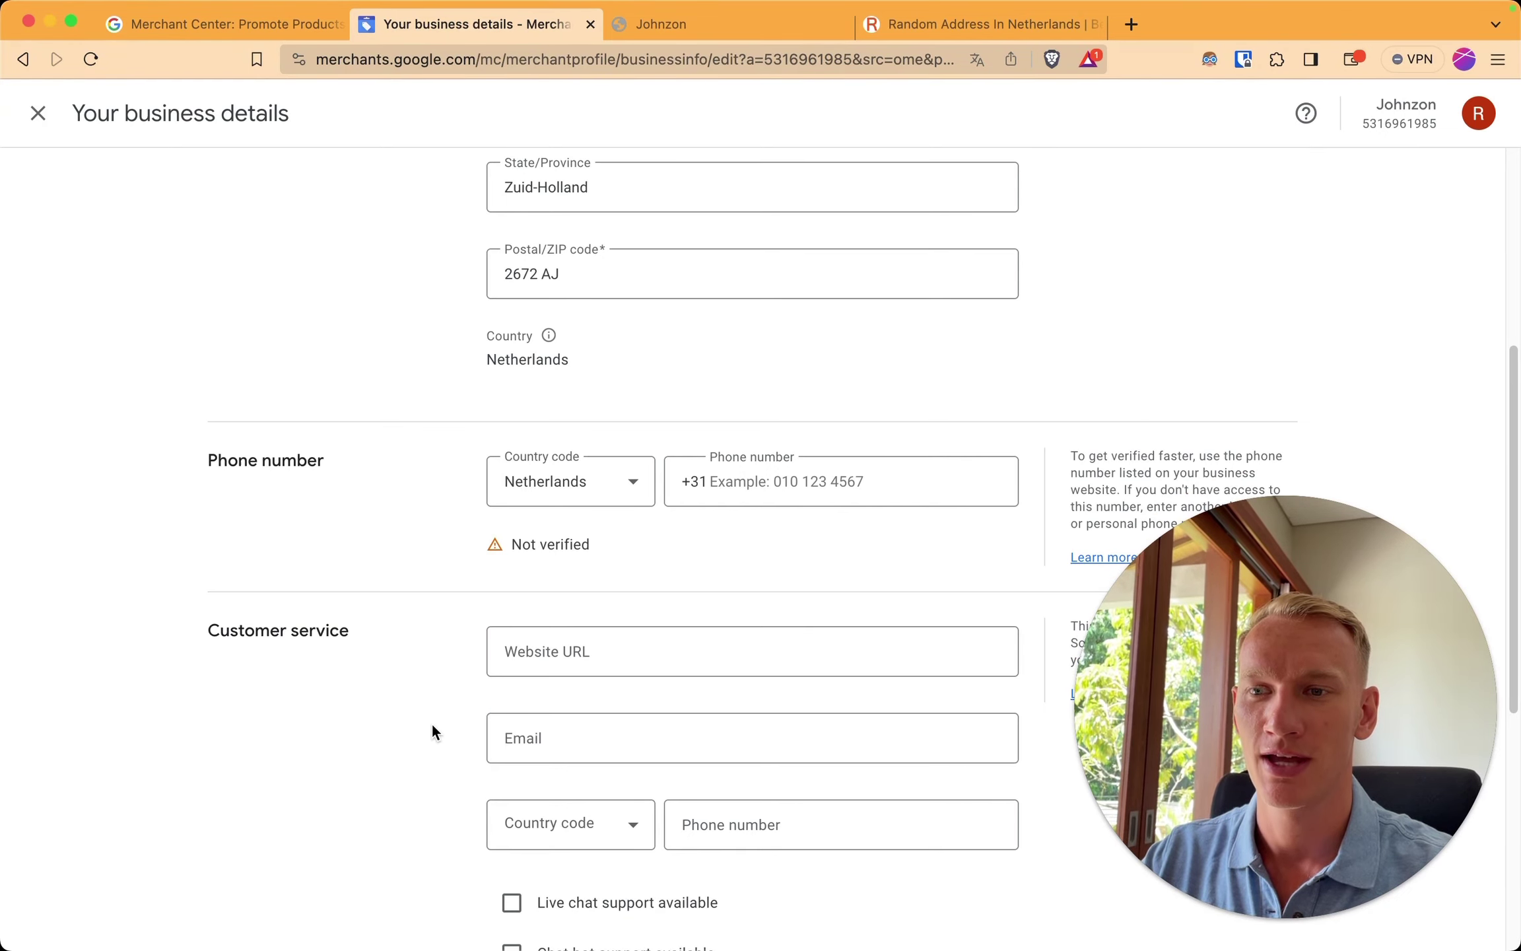
pyautogui.scroll(-4, 431, 723)
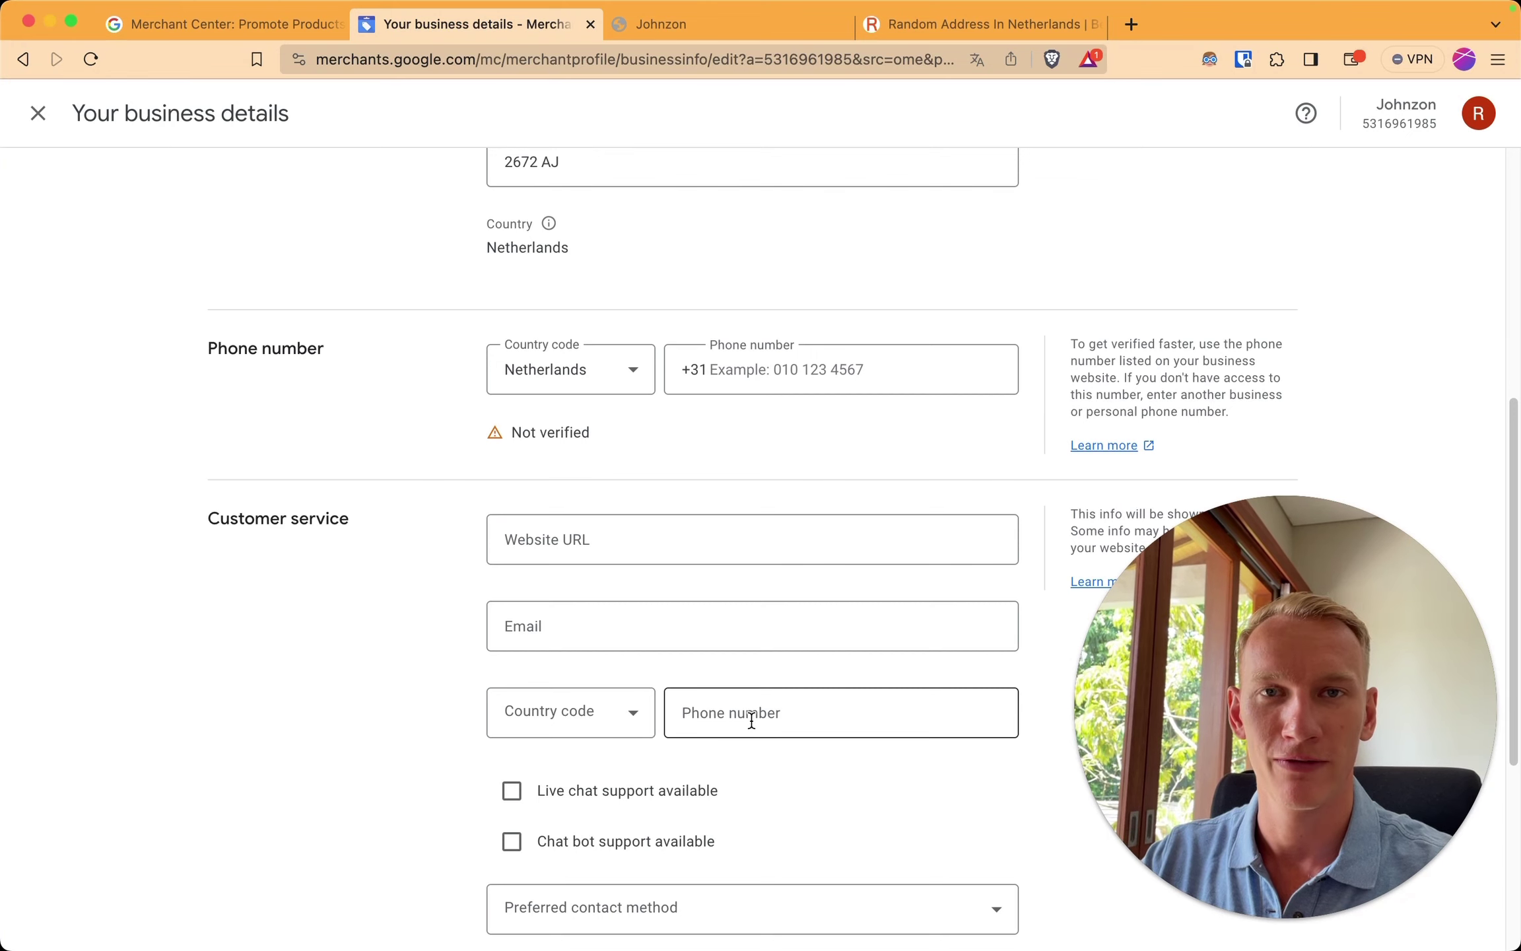
pyautogui.scroll(-2, 417, 721)
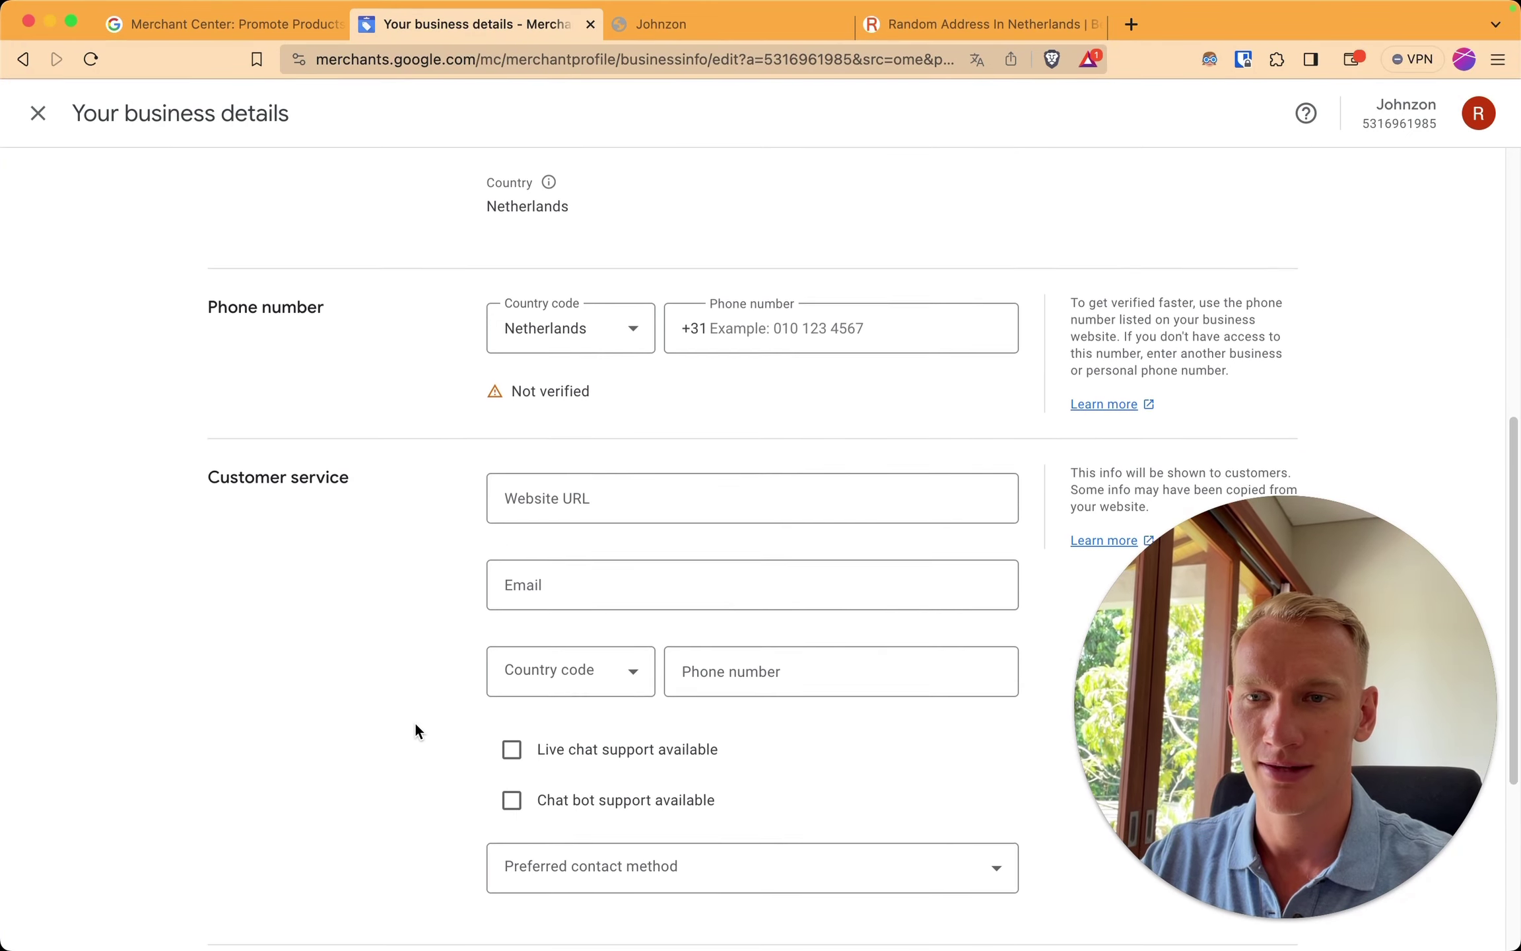
pyautogui.scroll(10, 715, 693)
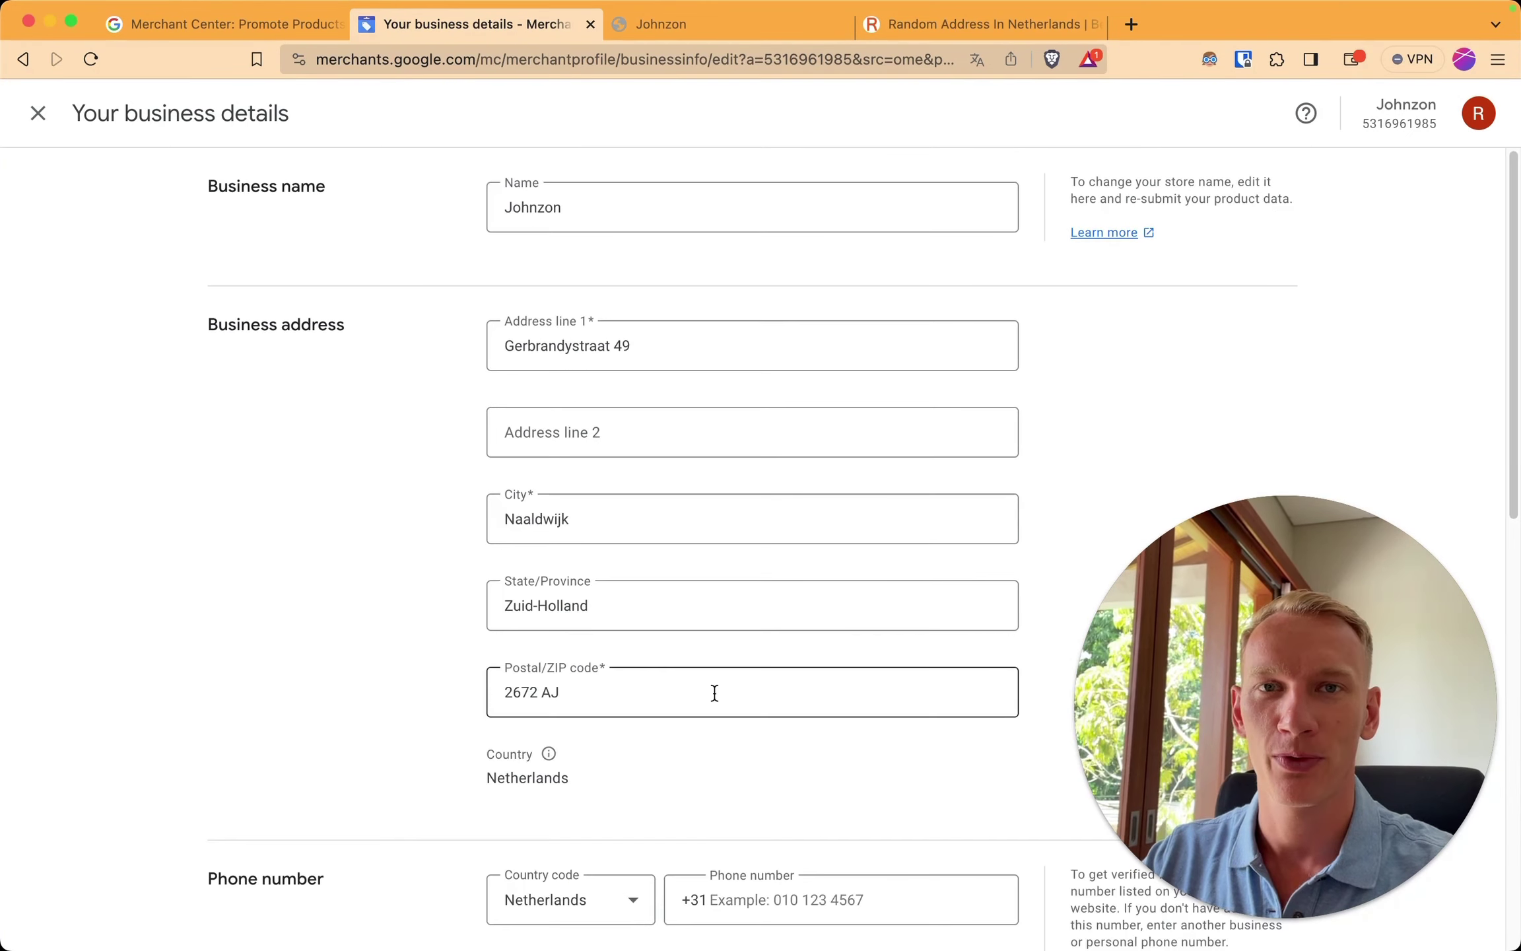
pyautogui.click(37, 112)
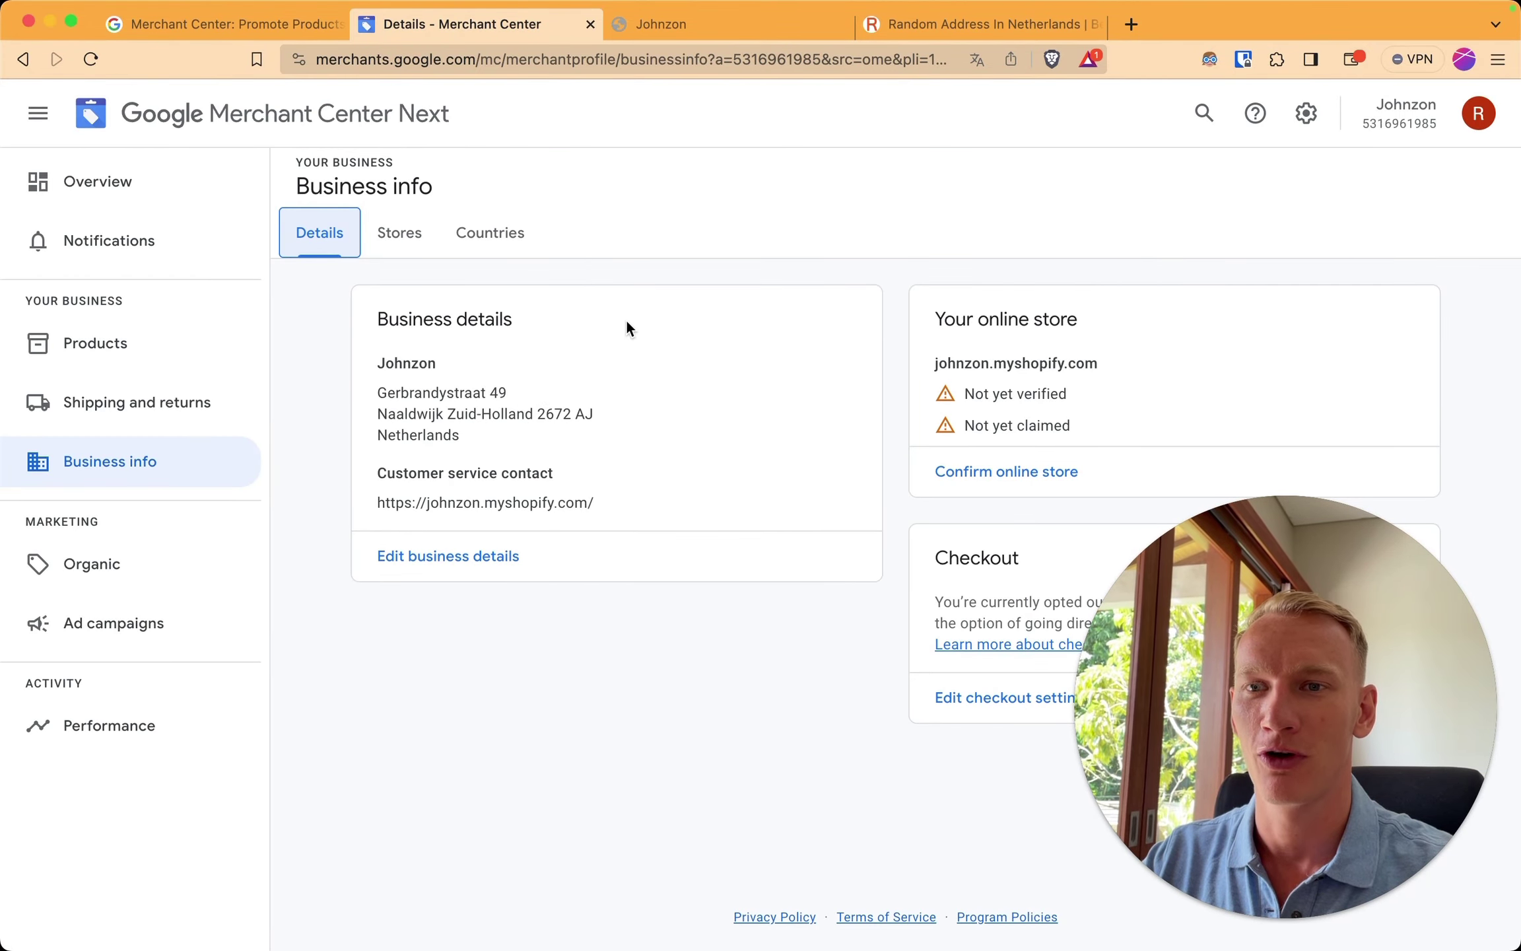
# Step: Start adding shipping information from the Shipping and returns page
pyautogui.click(213, 402)
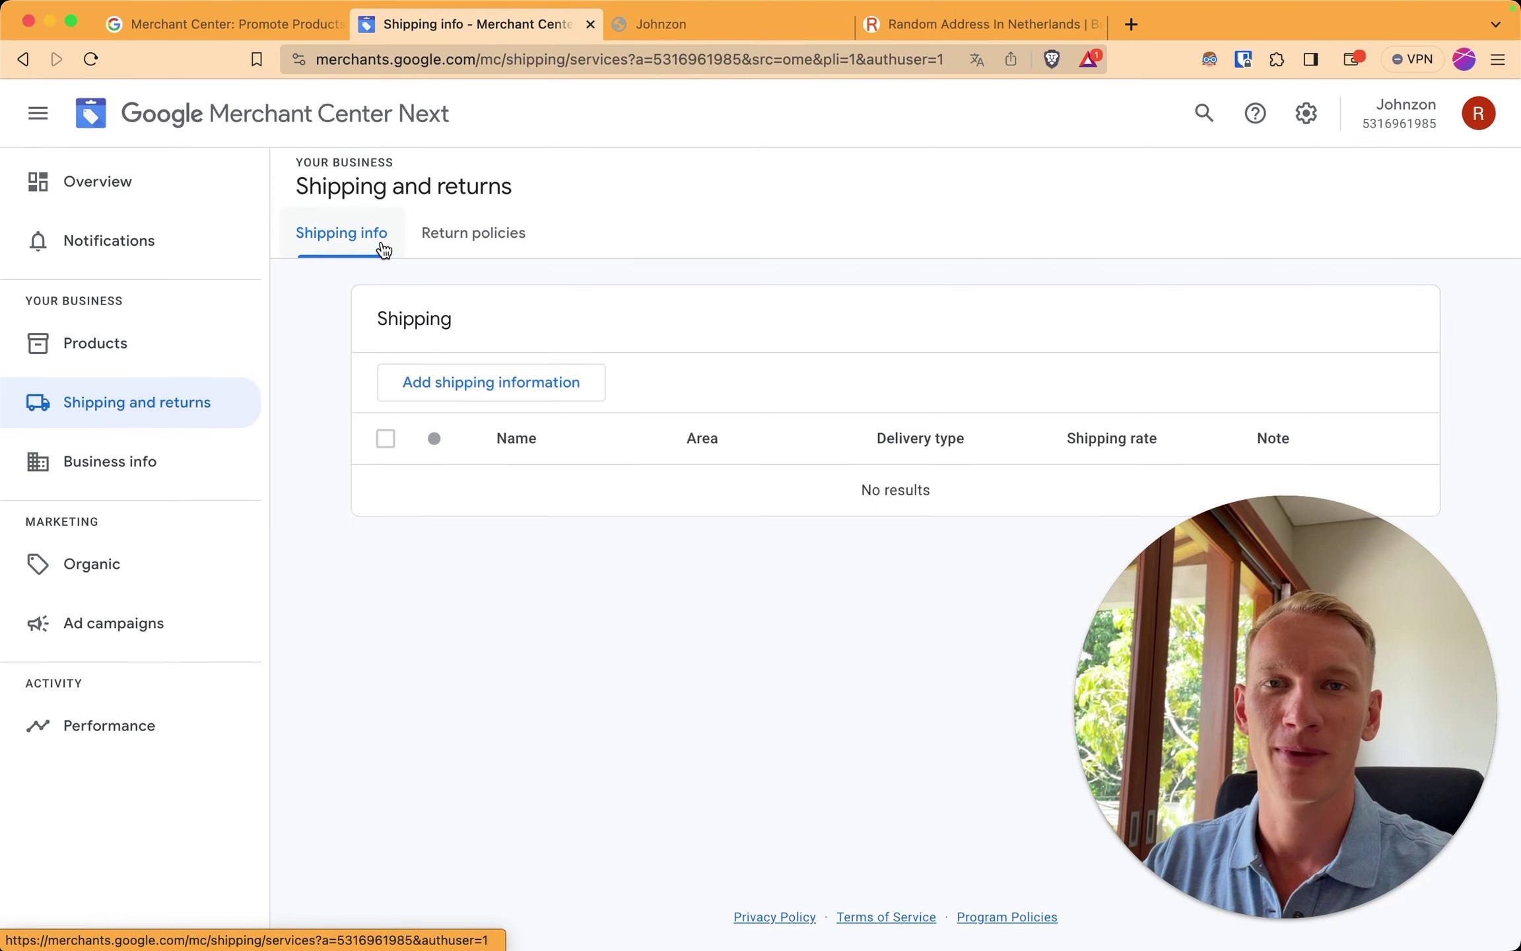
pyautogui.click(492, 386)
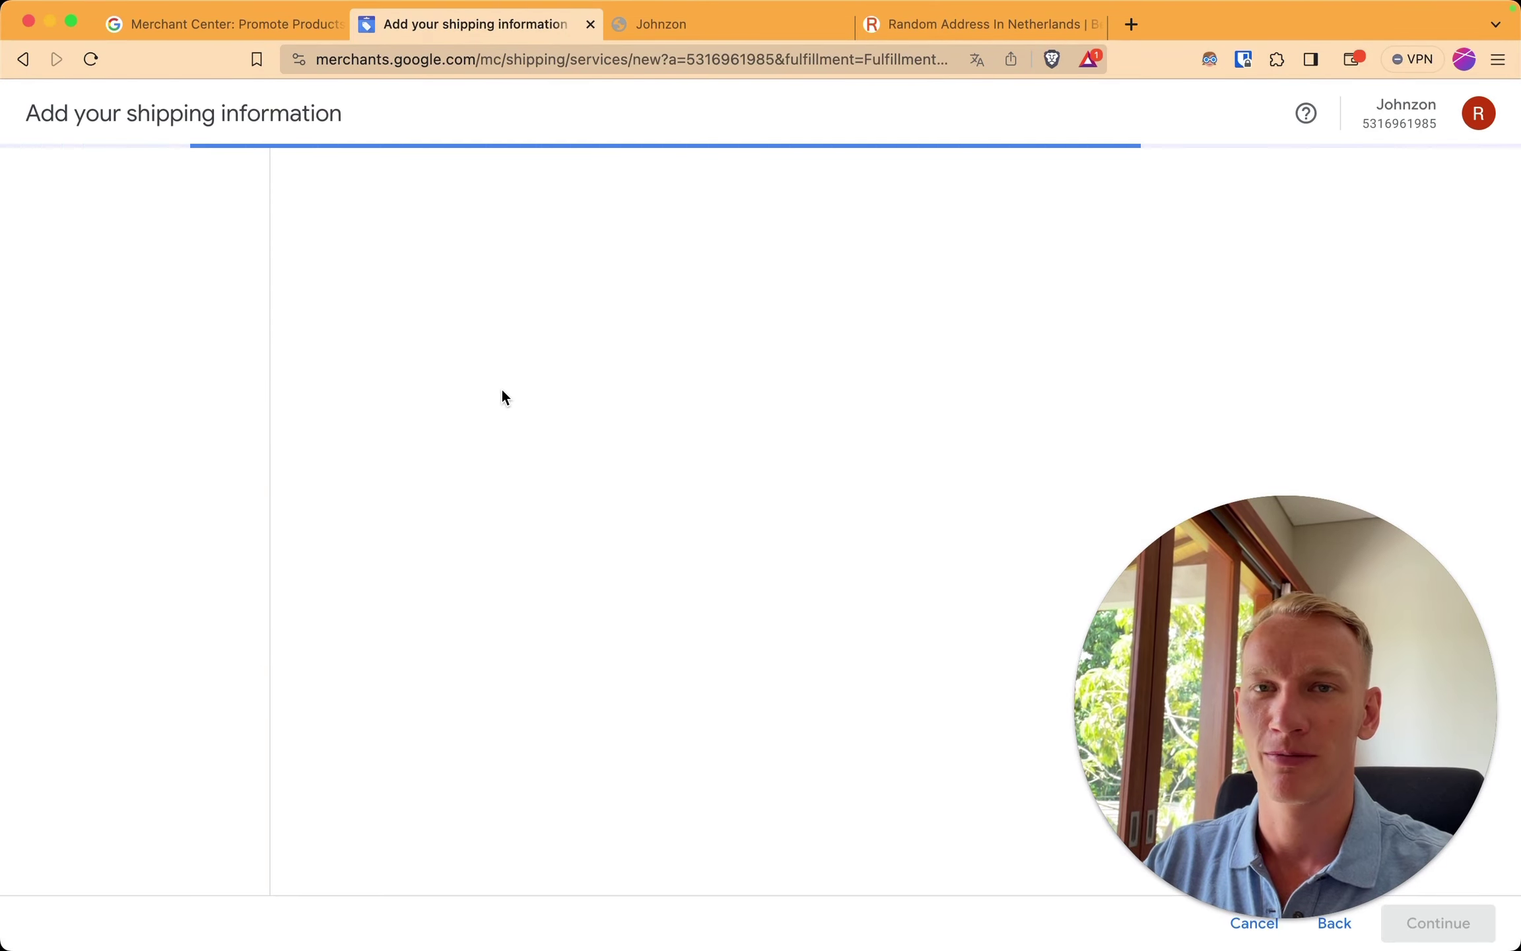
pyautogui.click(649, 502)
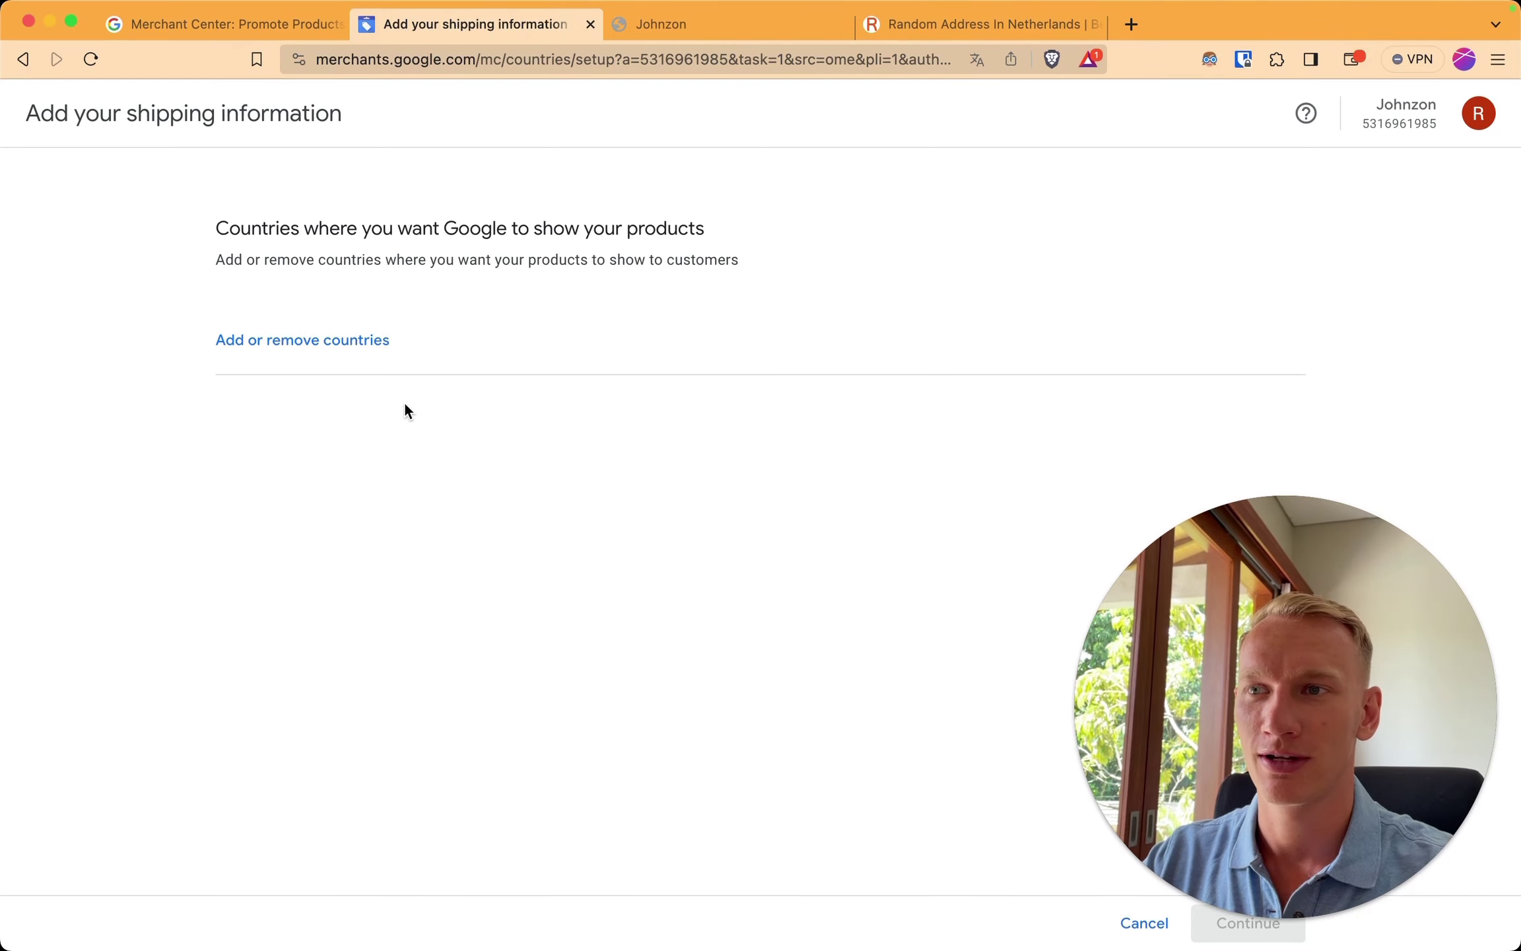
# Step: Select Netherlands as the only country for showing products and continue
pyautogui.click(375, 360)
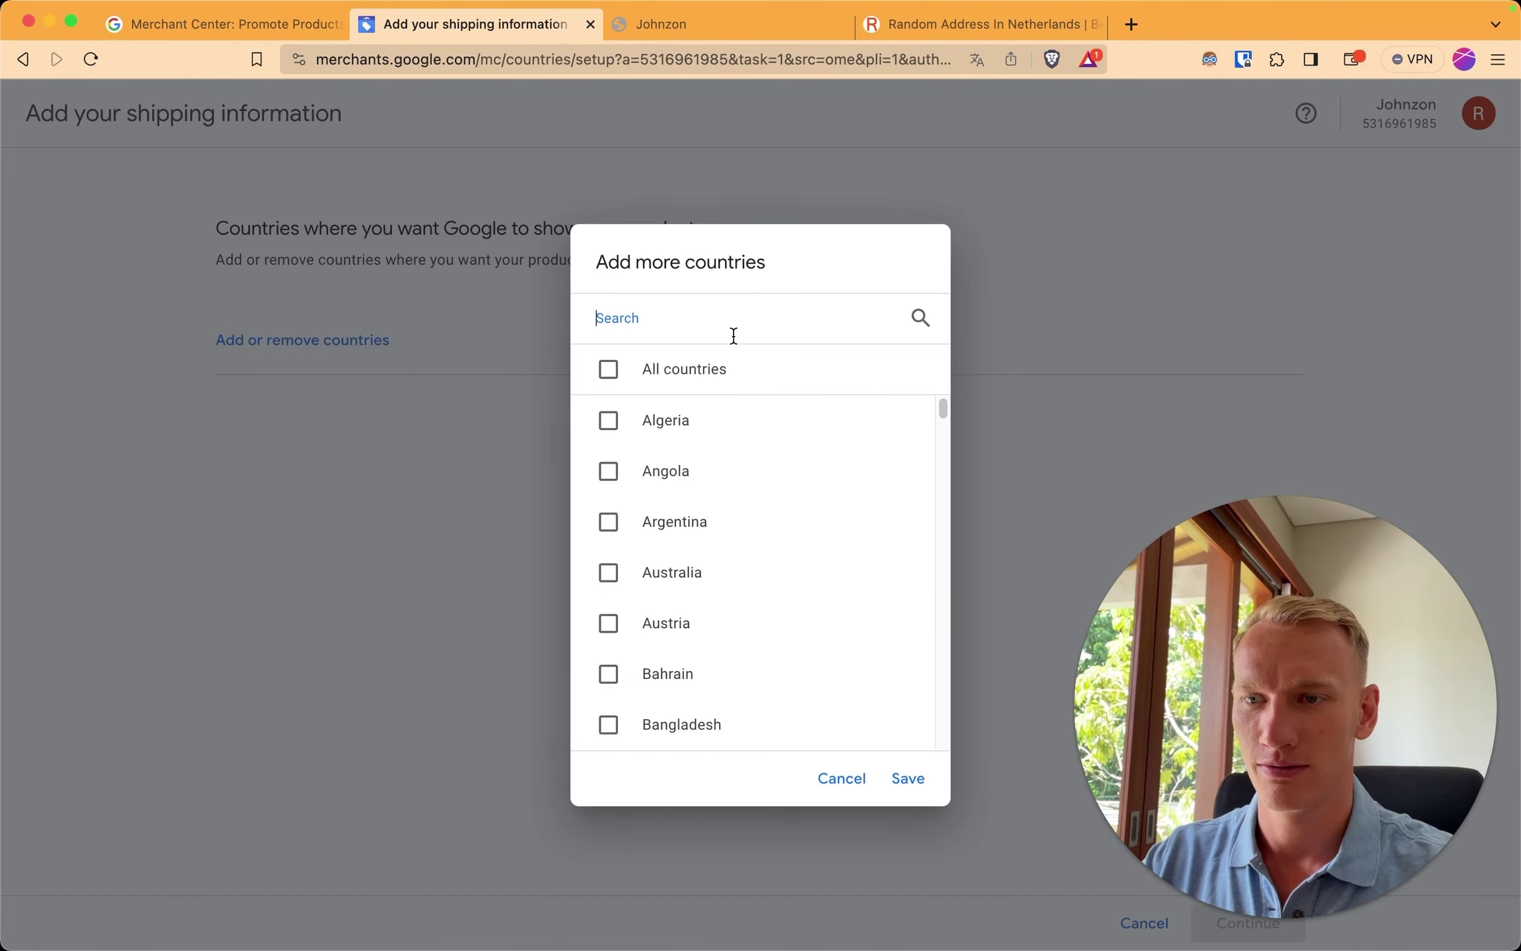
pyautogui.write('neth')
pyautogui.click(683, 421)
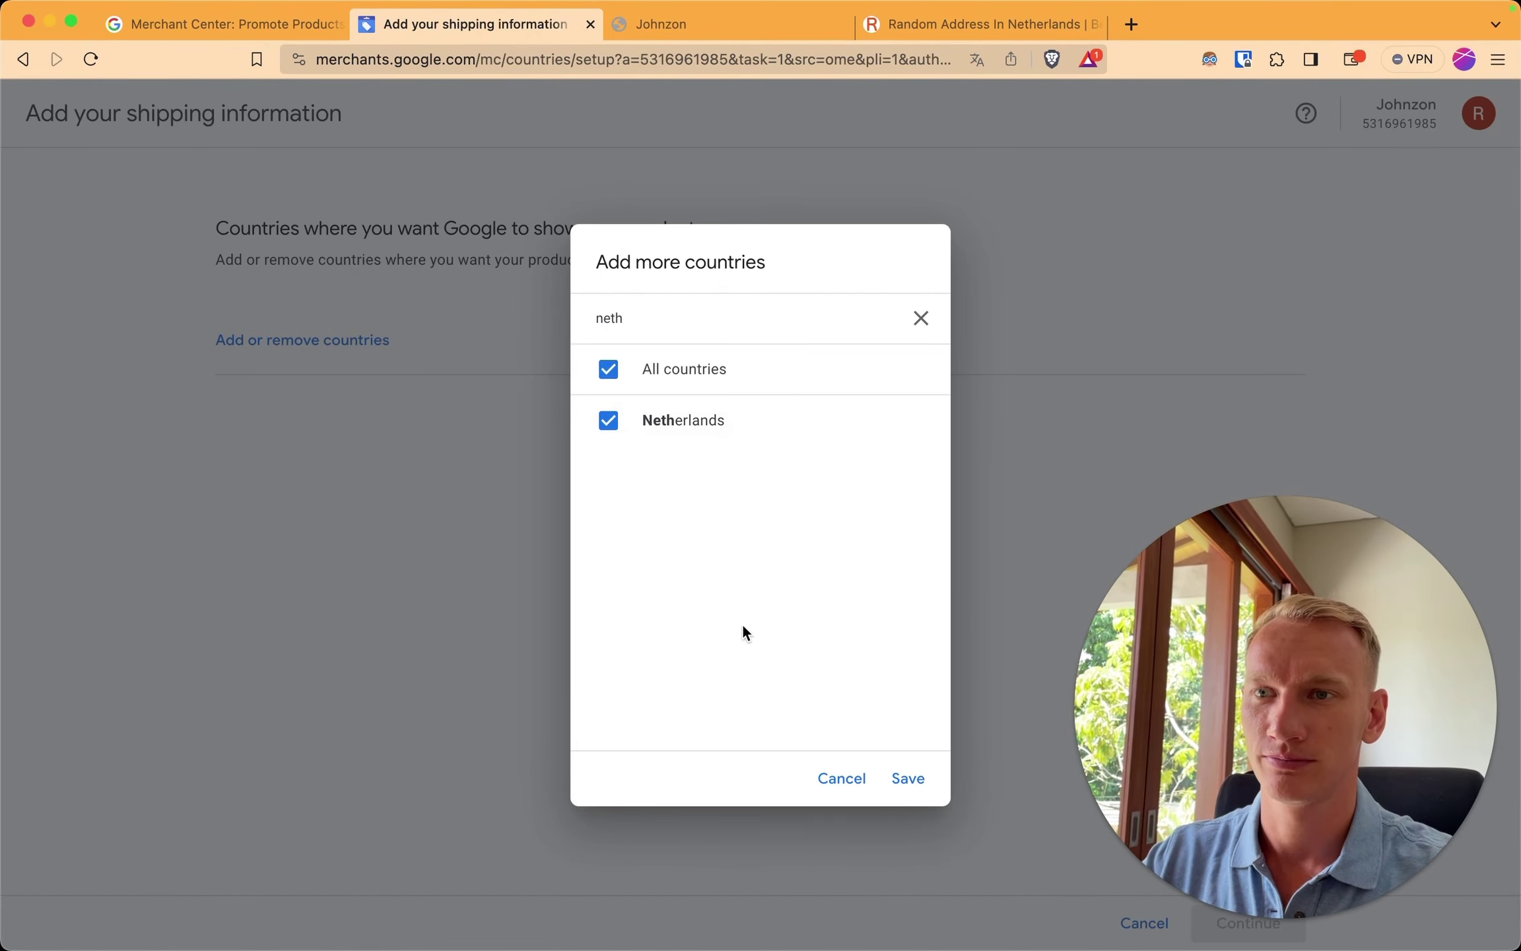
pyautogui.click(908, 779)
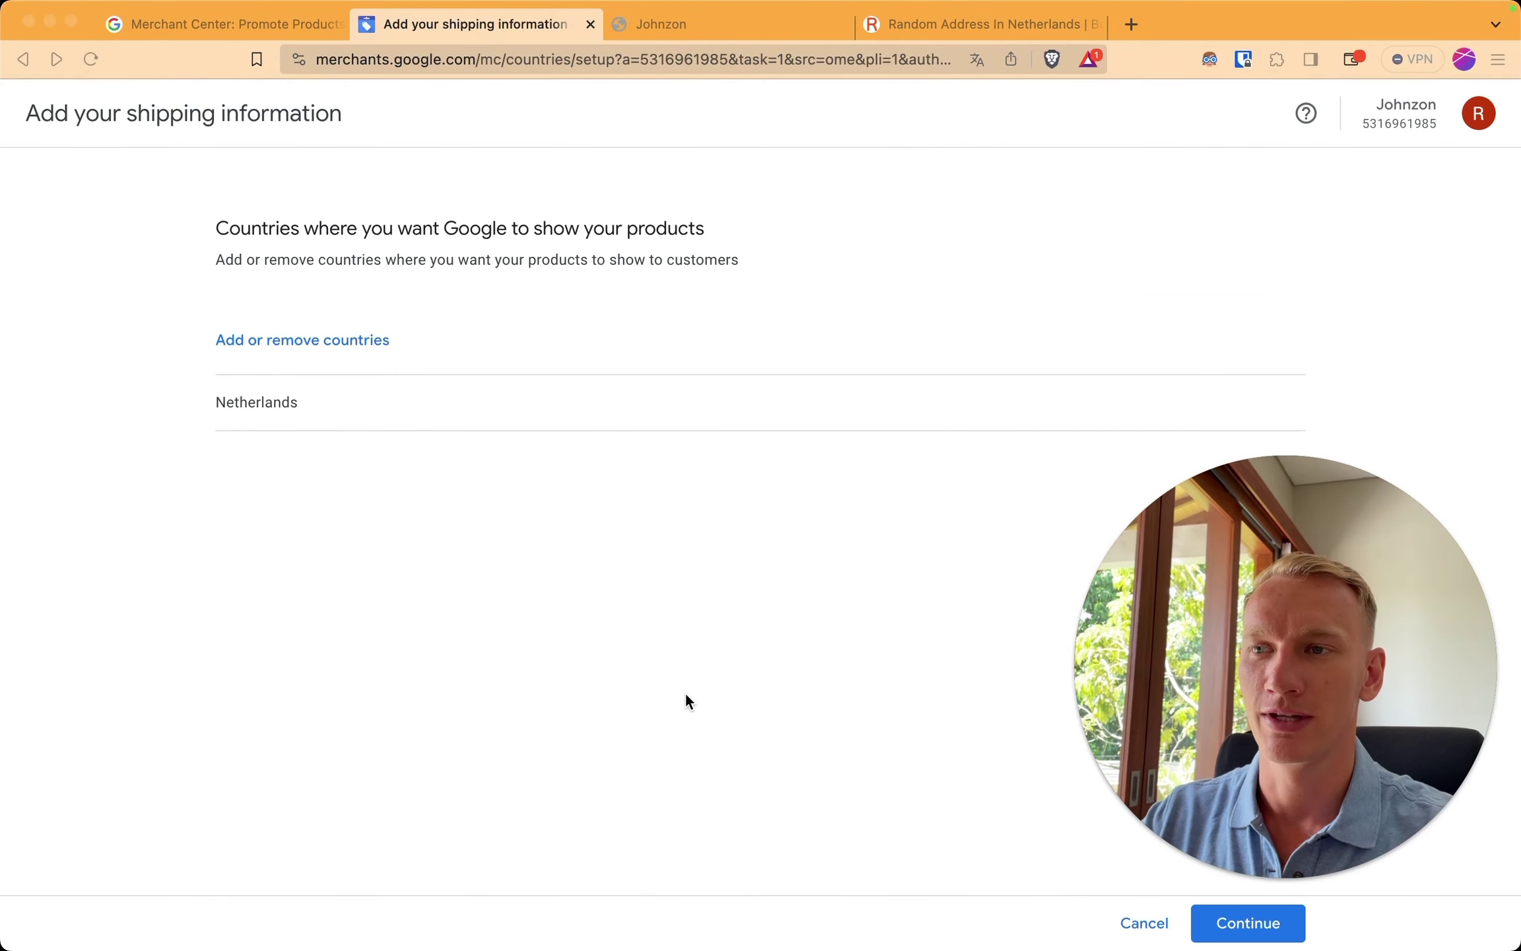
pyautogui.click(1236, 932)
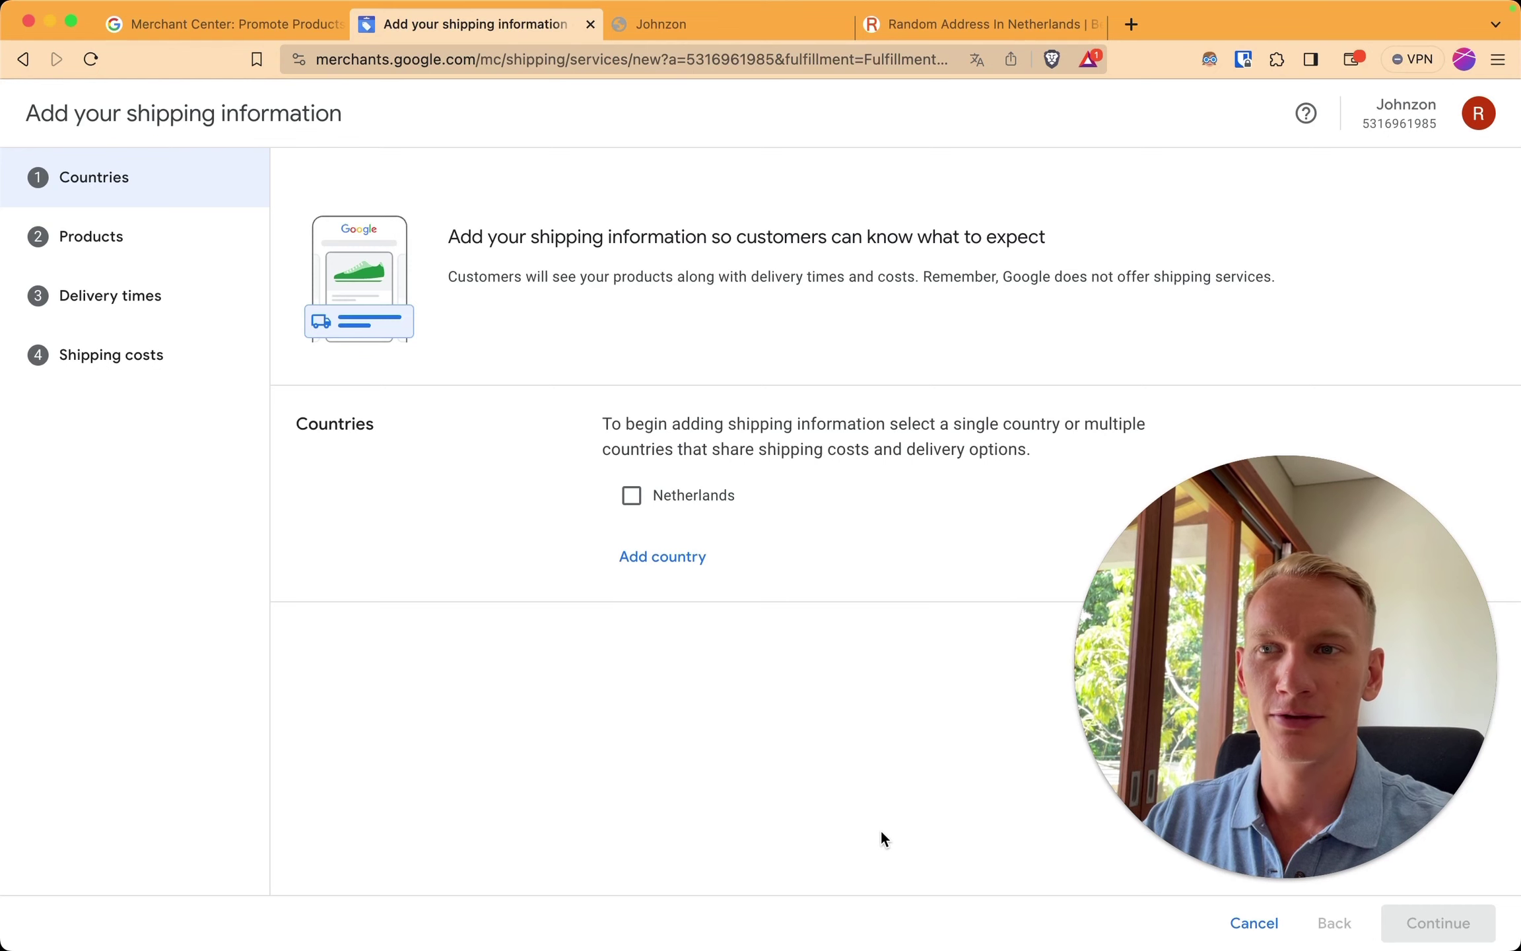
# Step: Apply the shipping service to the Netherlands for all products
pyautogui.click(698, 514)
pyautogui.click(1445, 922)
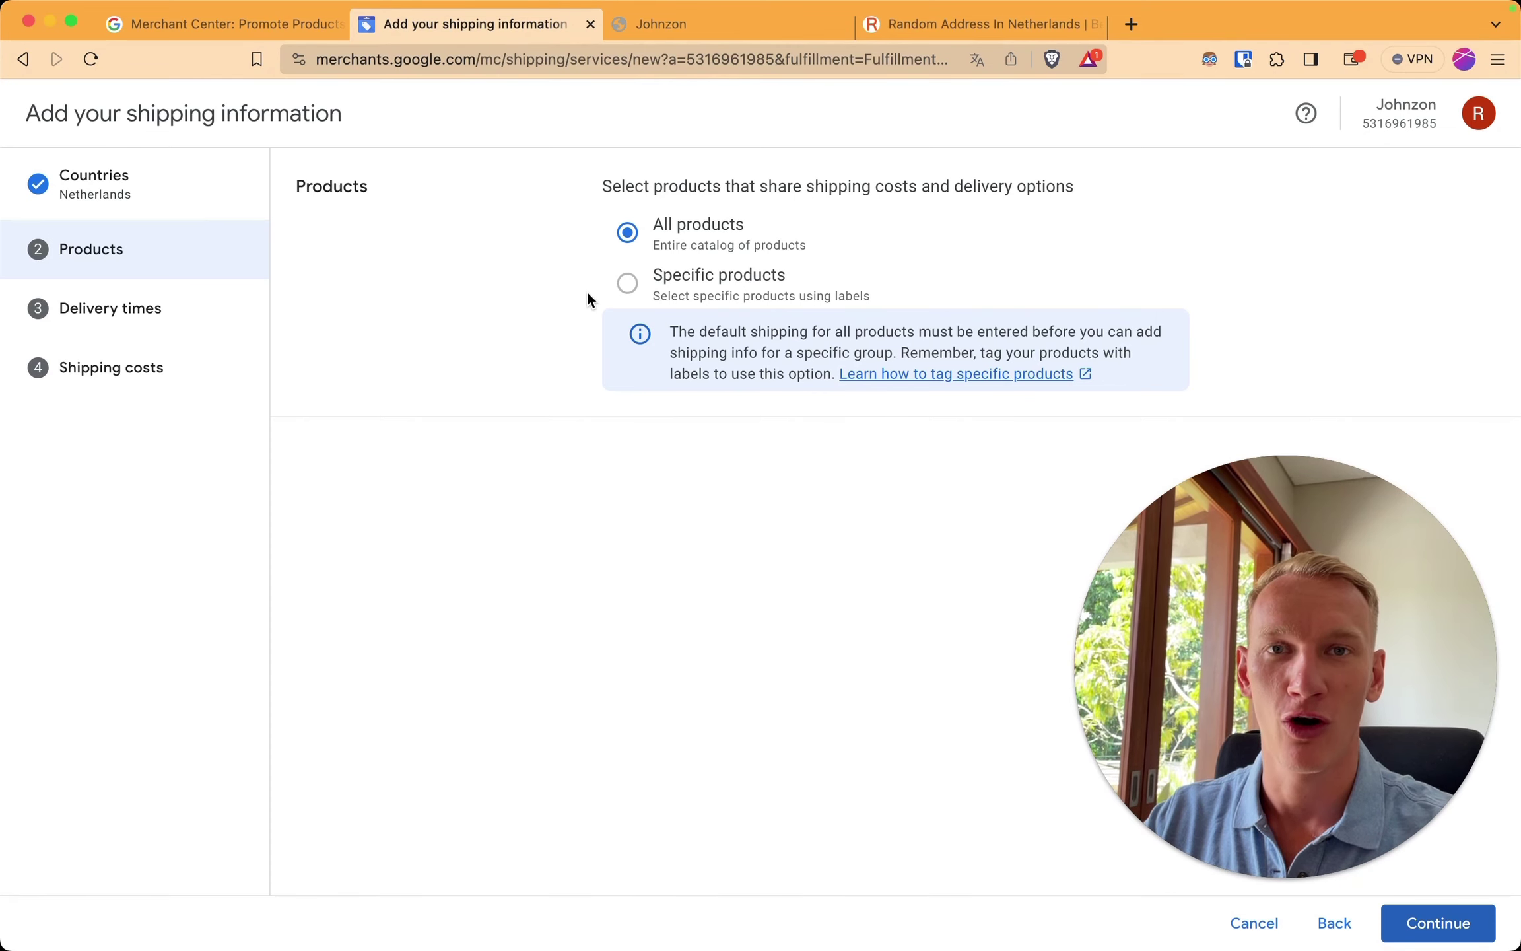
pyautogui.click(1445, 921)
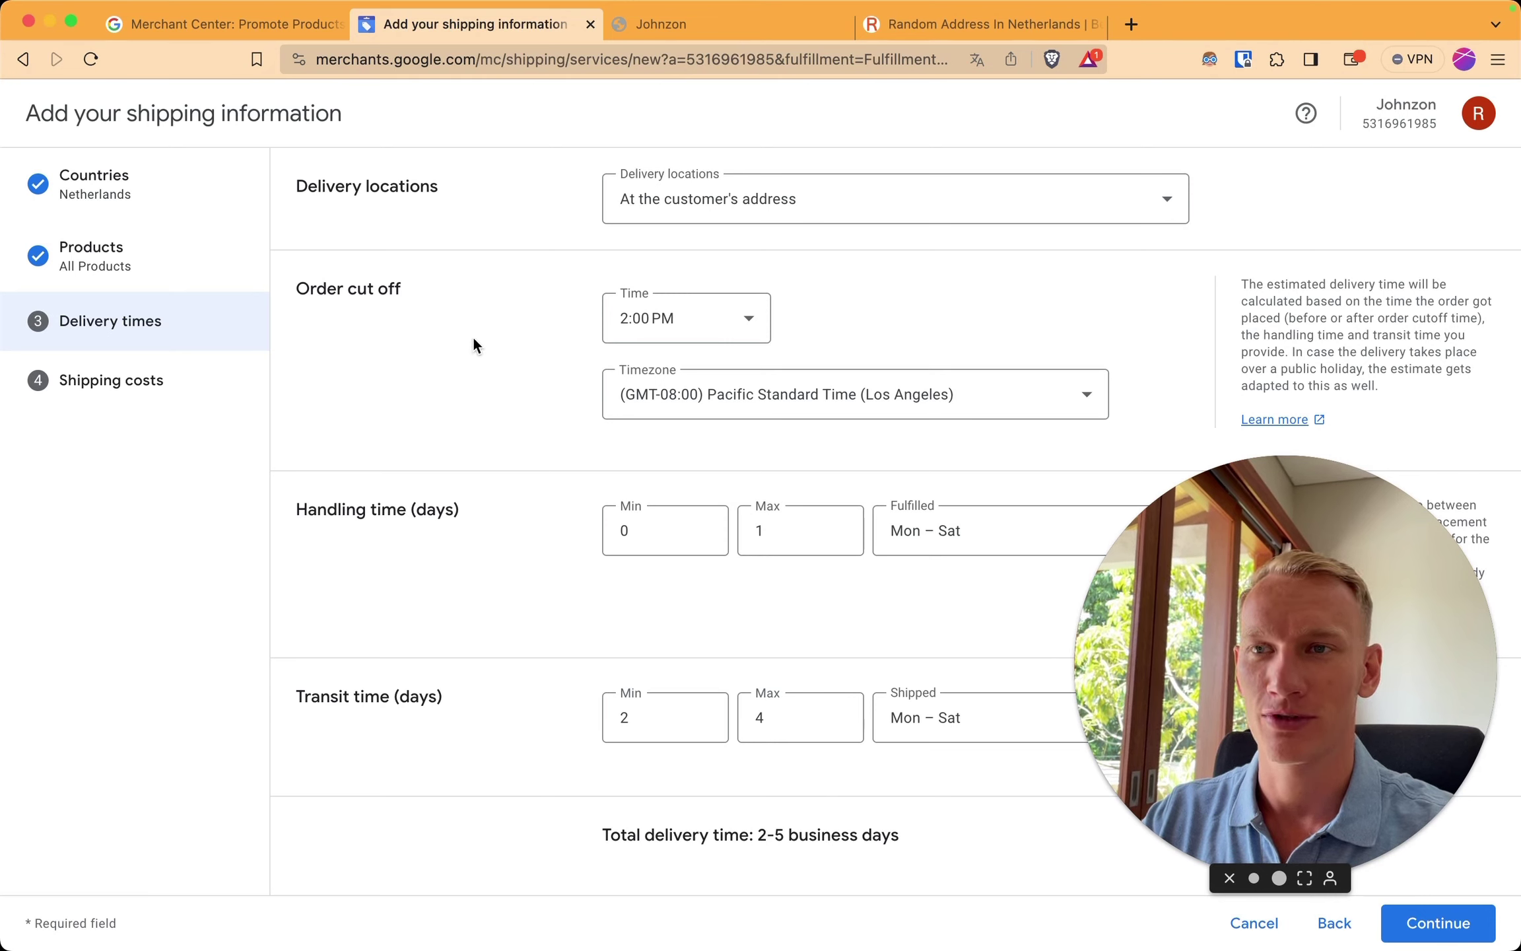
# Step: Set a 10:00 PM Amsterdam order cutoff with Monday–Friday handling and shipping days
pyautogui.click(675, 329)
pyautogui.scroll(-5, 724, 521)
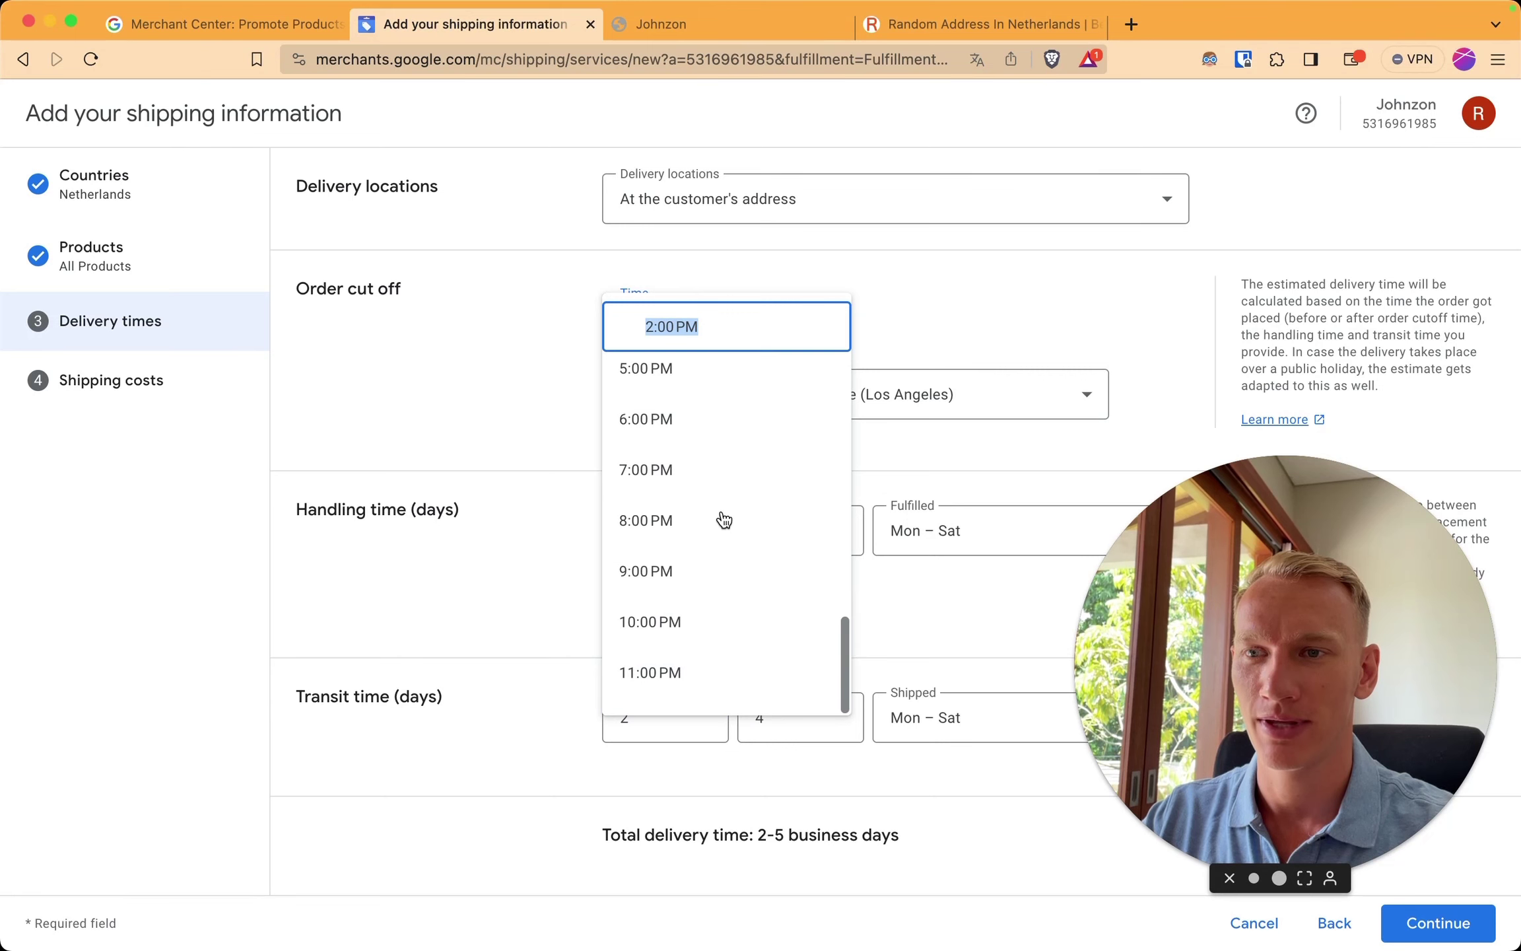
pyautogui.click(686, 630)
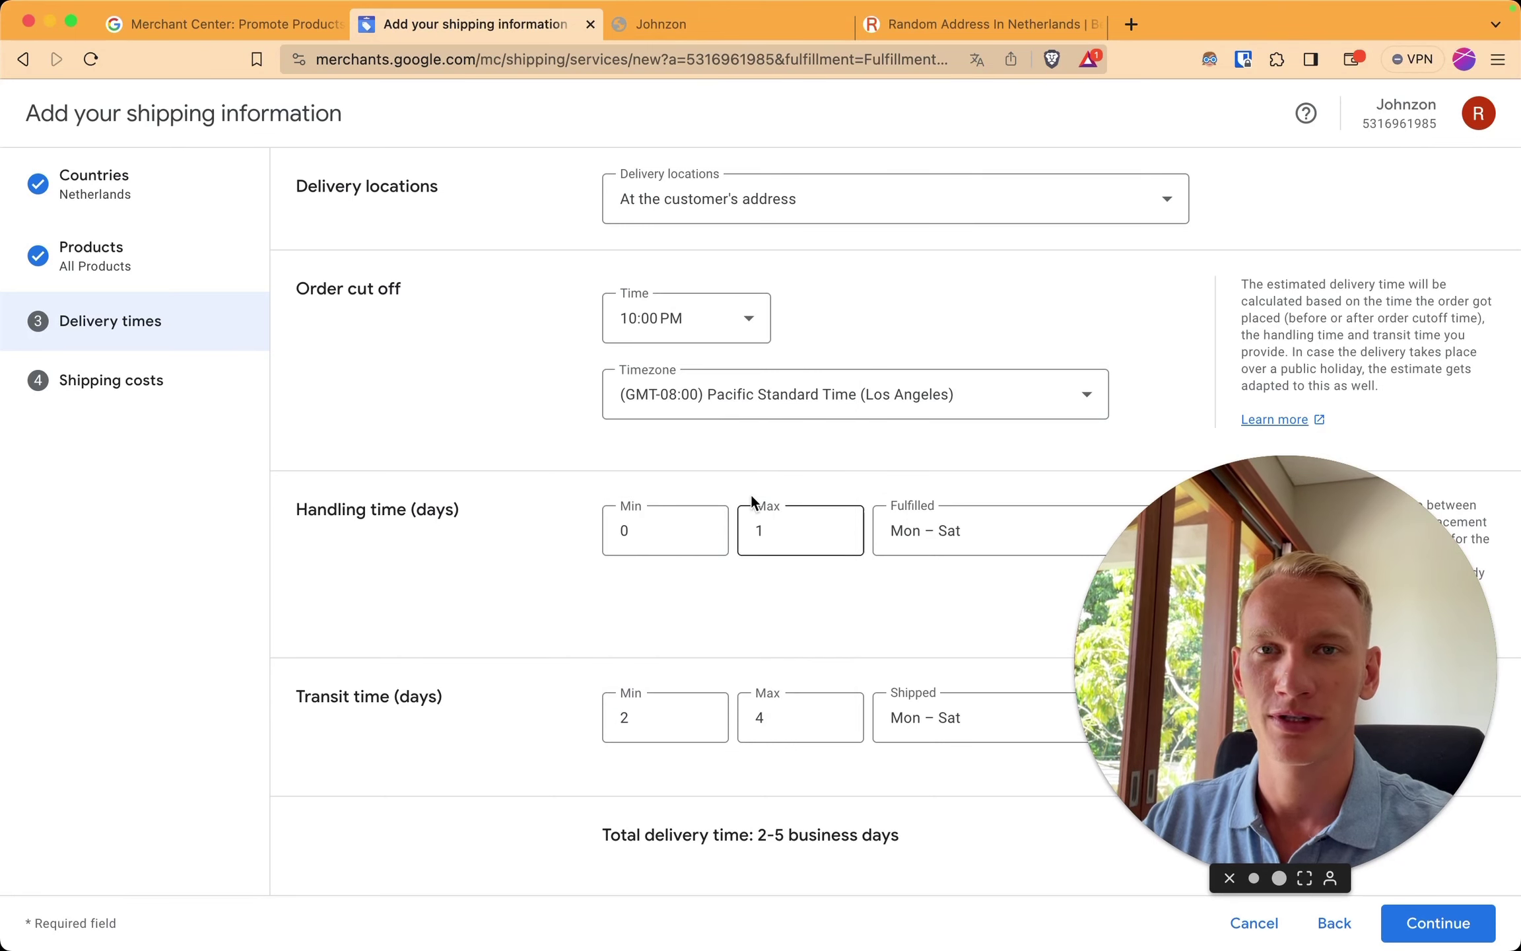
pyautogui.click(774, 393)
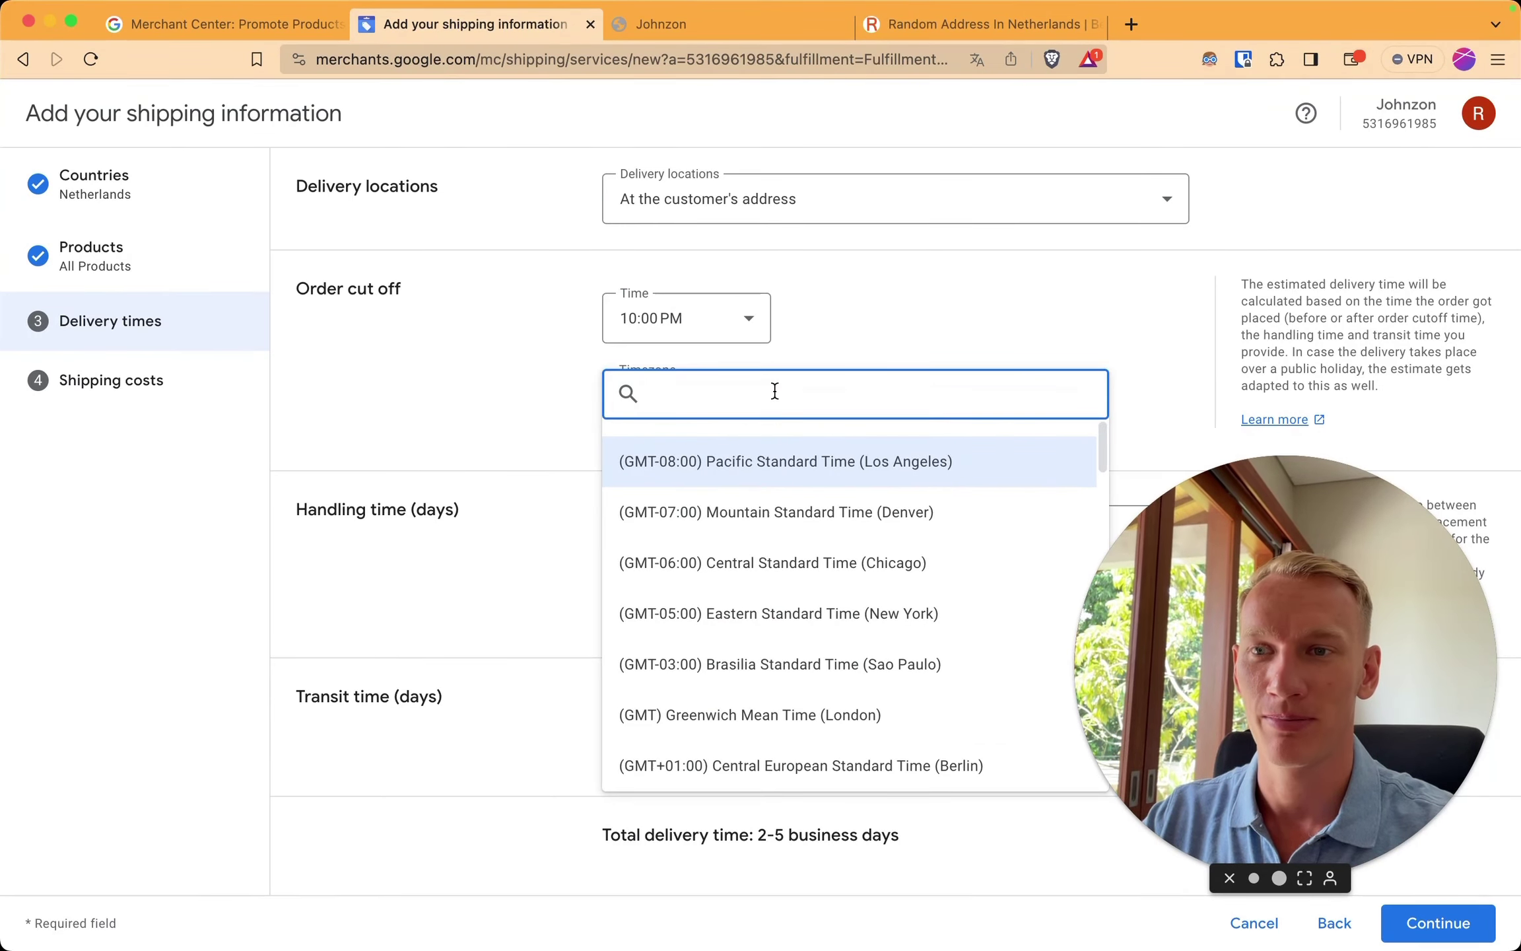
pyautogui.write('ams')
pyautogui.click(865, 466)
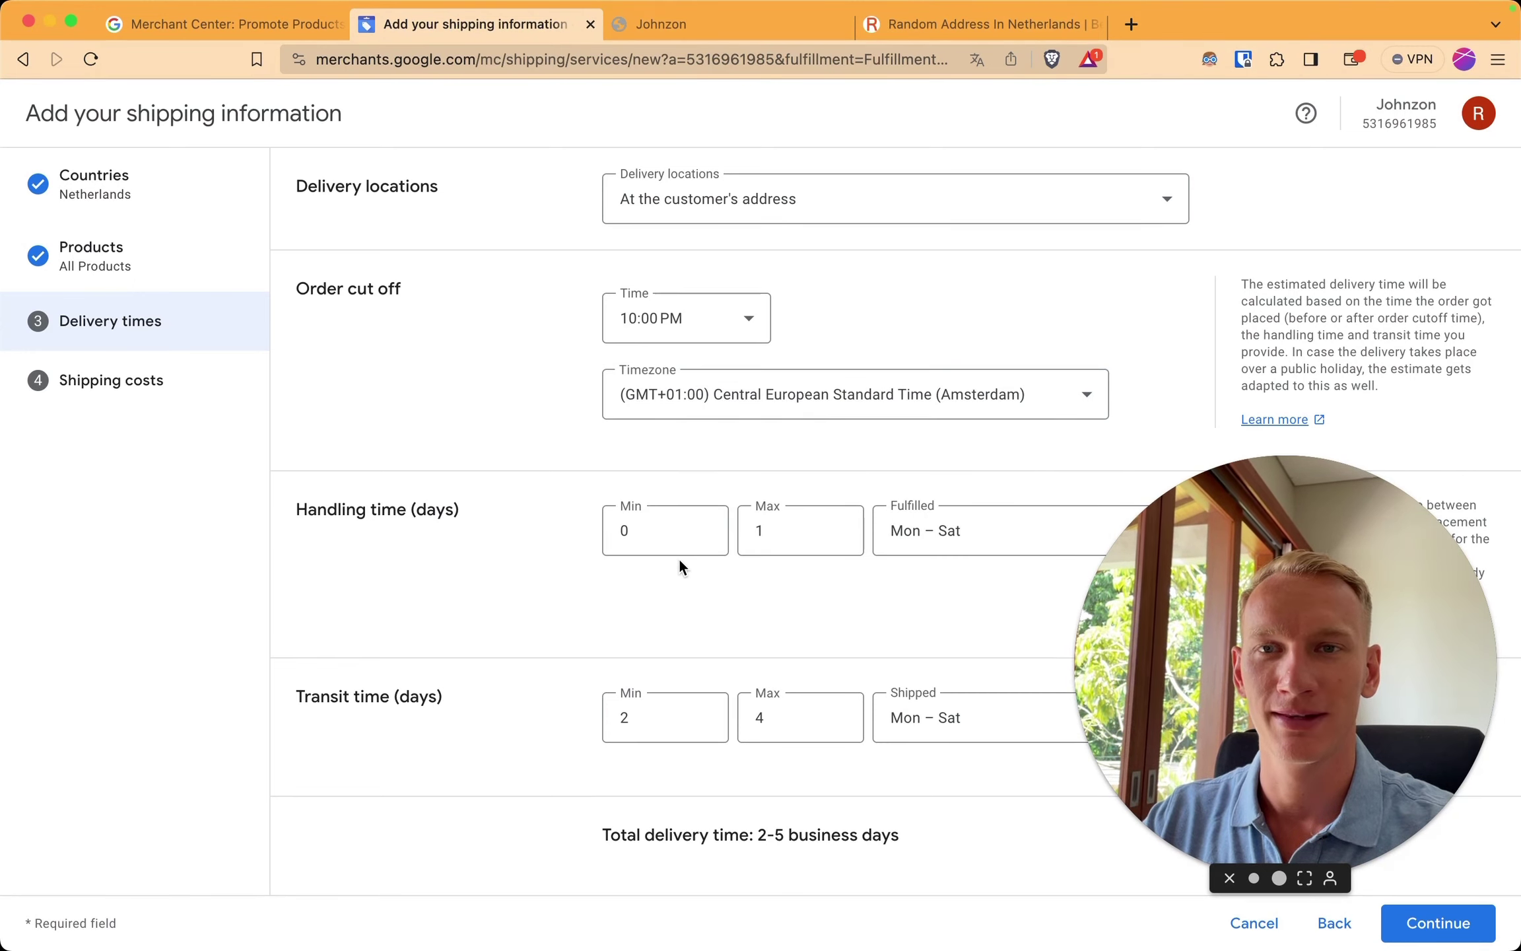
pyautogui.click(937, 532)
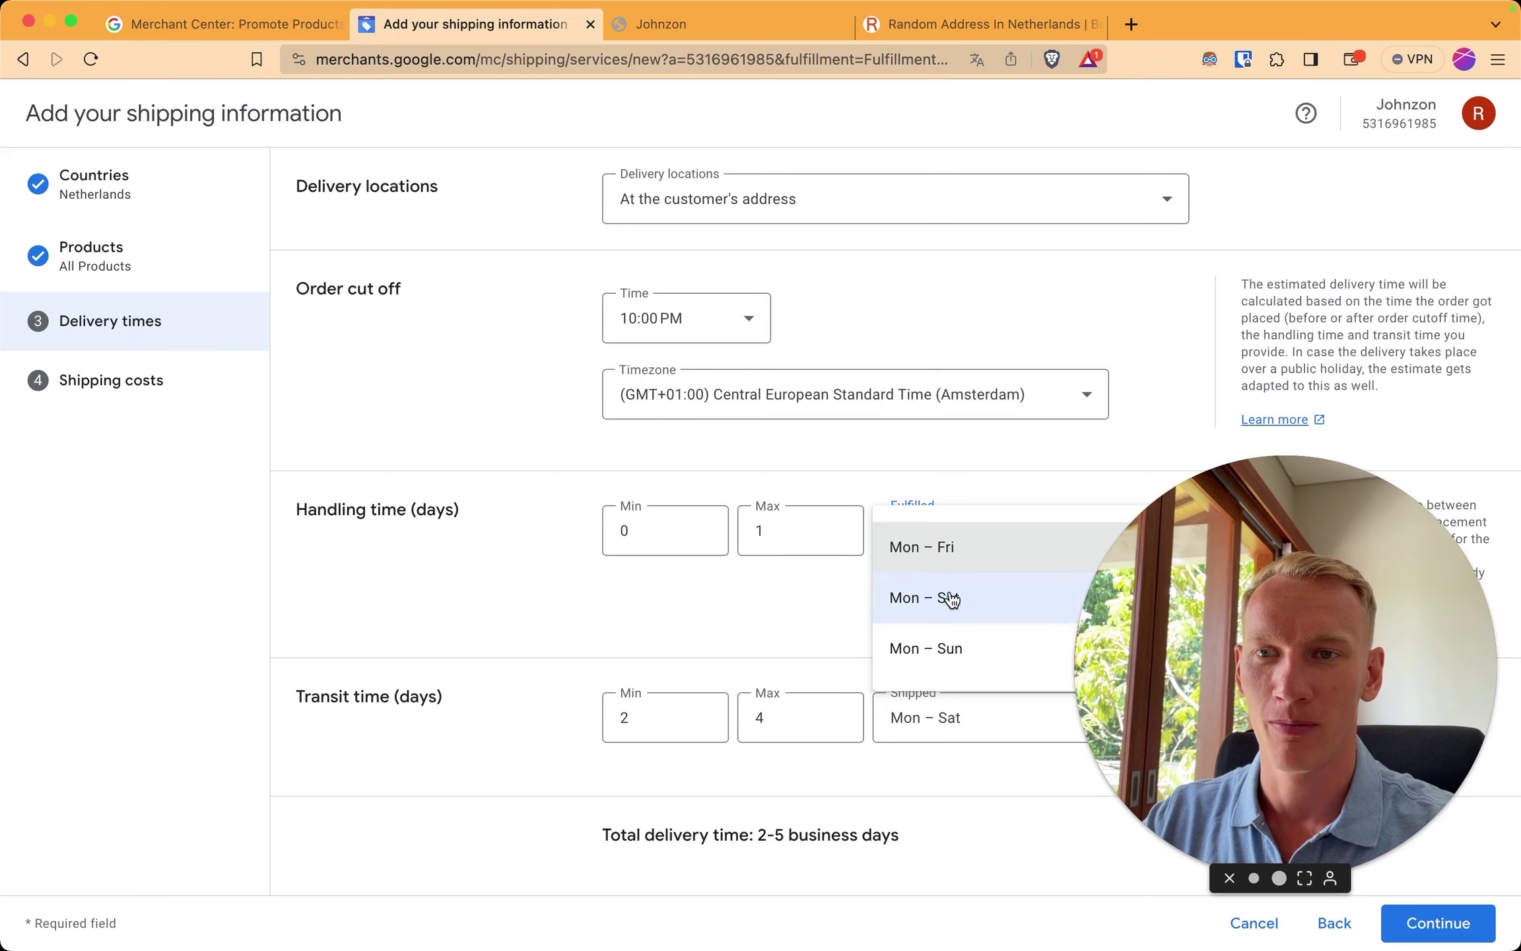
pyautogui.click(952, 547)
pyautogui.click(1008, 737)
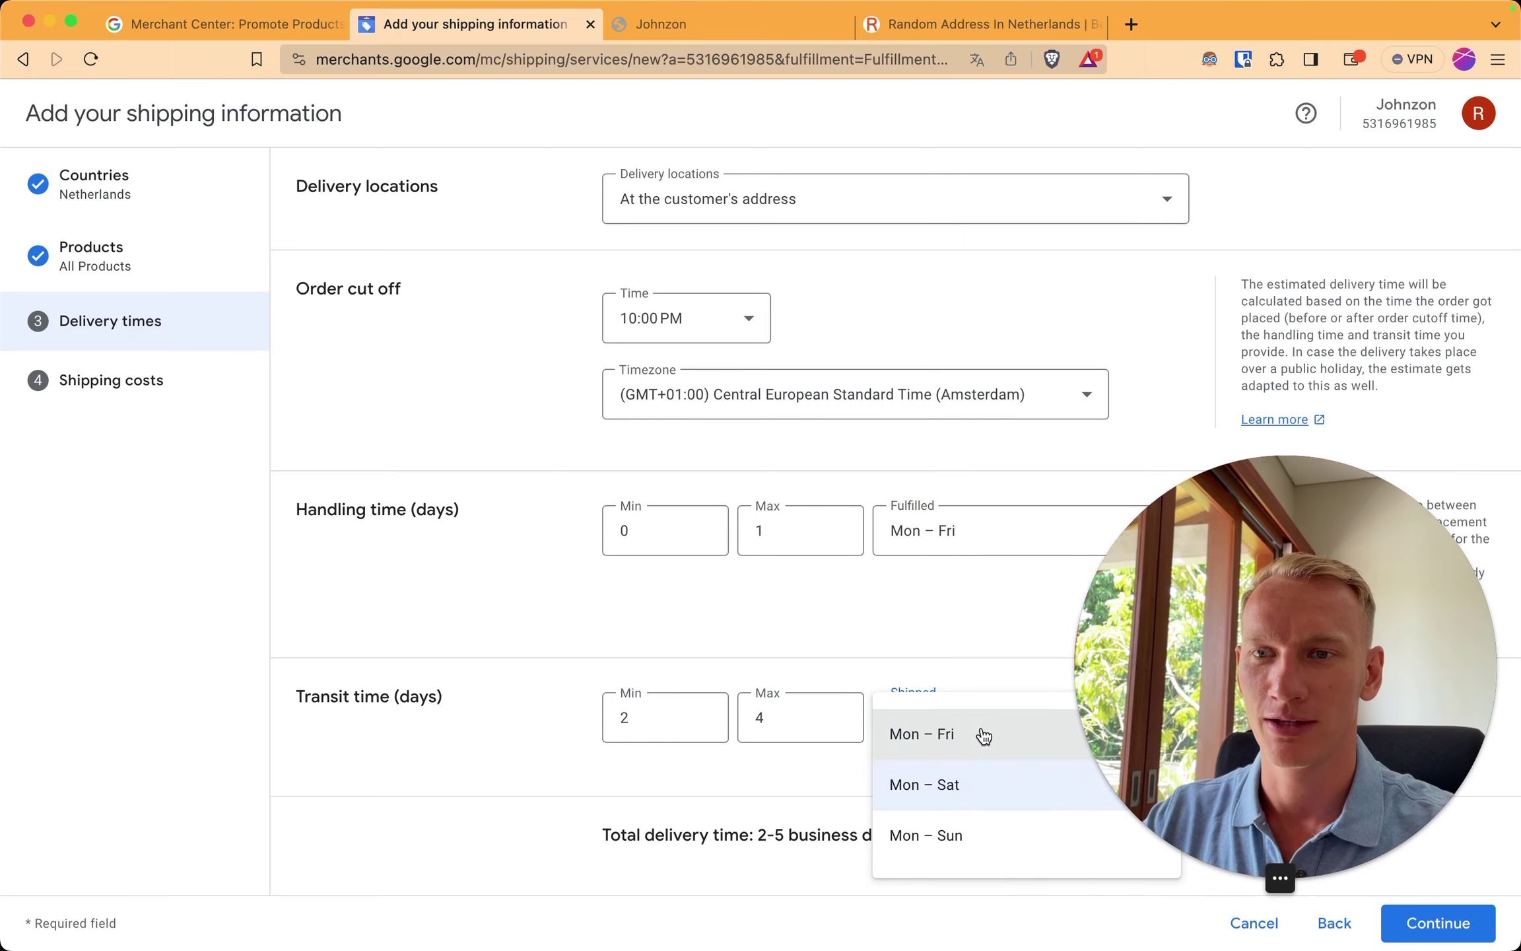
pyautogui.click(899, 726)
# Step: Set transit time to a minimum of 7 and maximum of 11 days
pyautogui.click(622, 713)
pyautogui.click(621, 713)
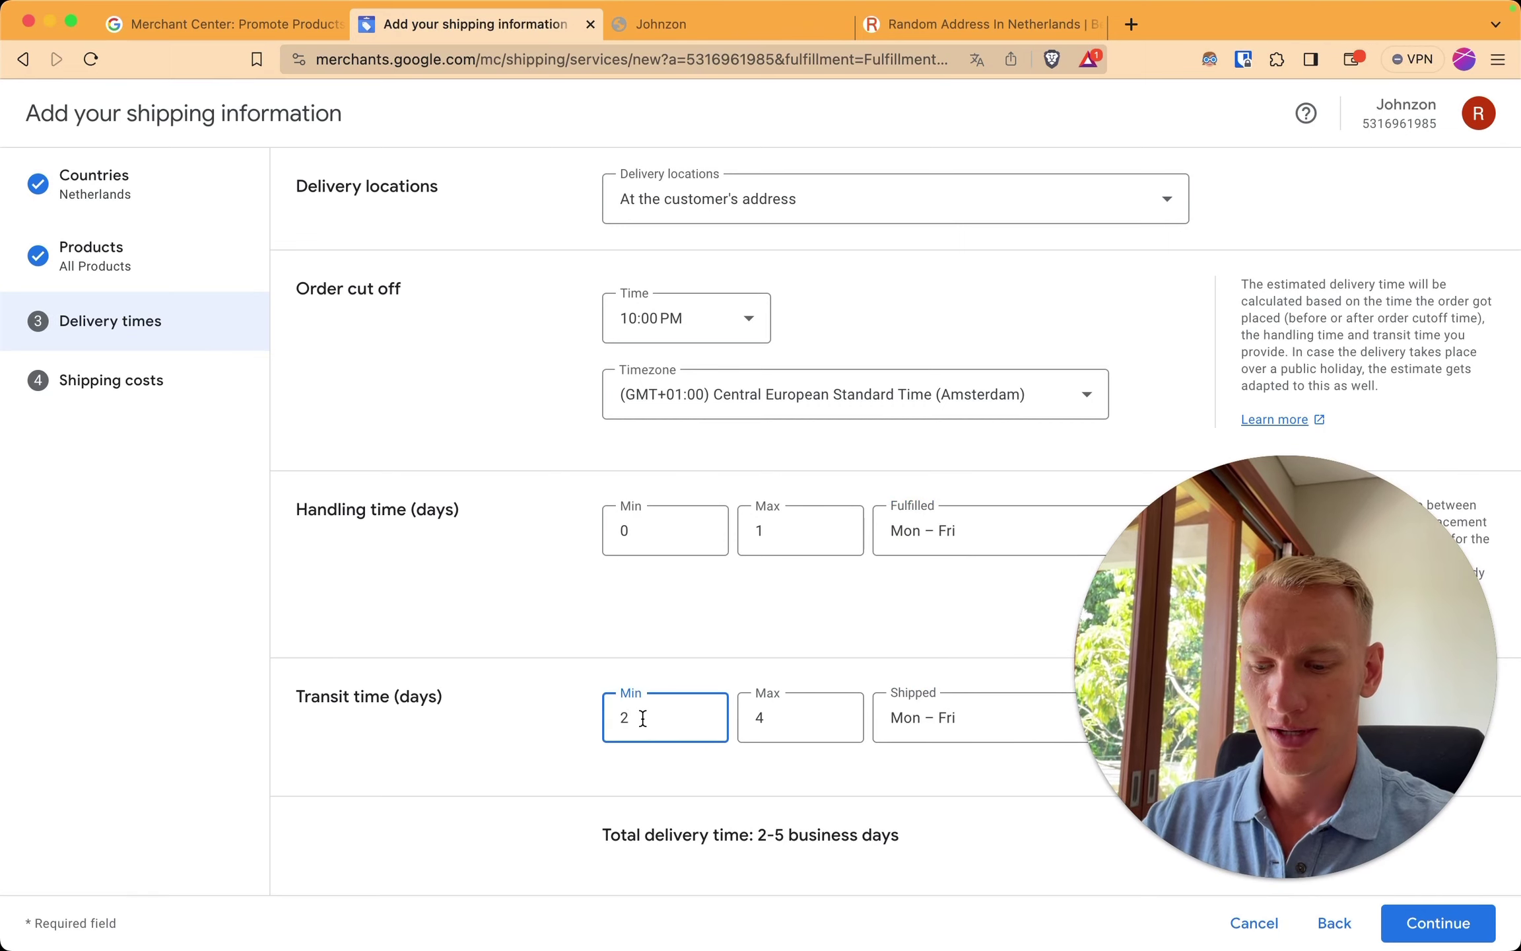
pyautogui.doubleClick(643, 718)
pyautogui.write('7')
pyautogui.click(805, 722)
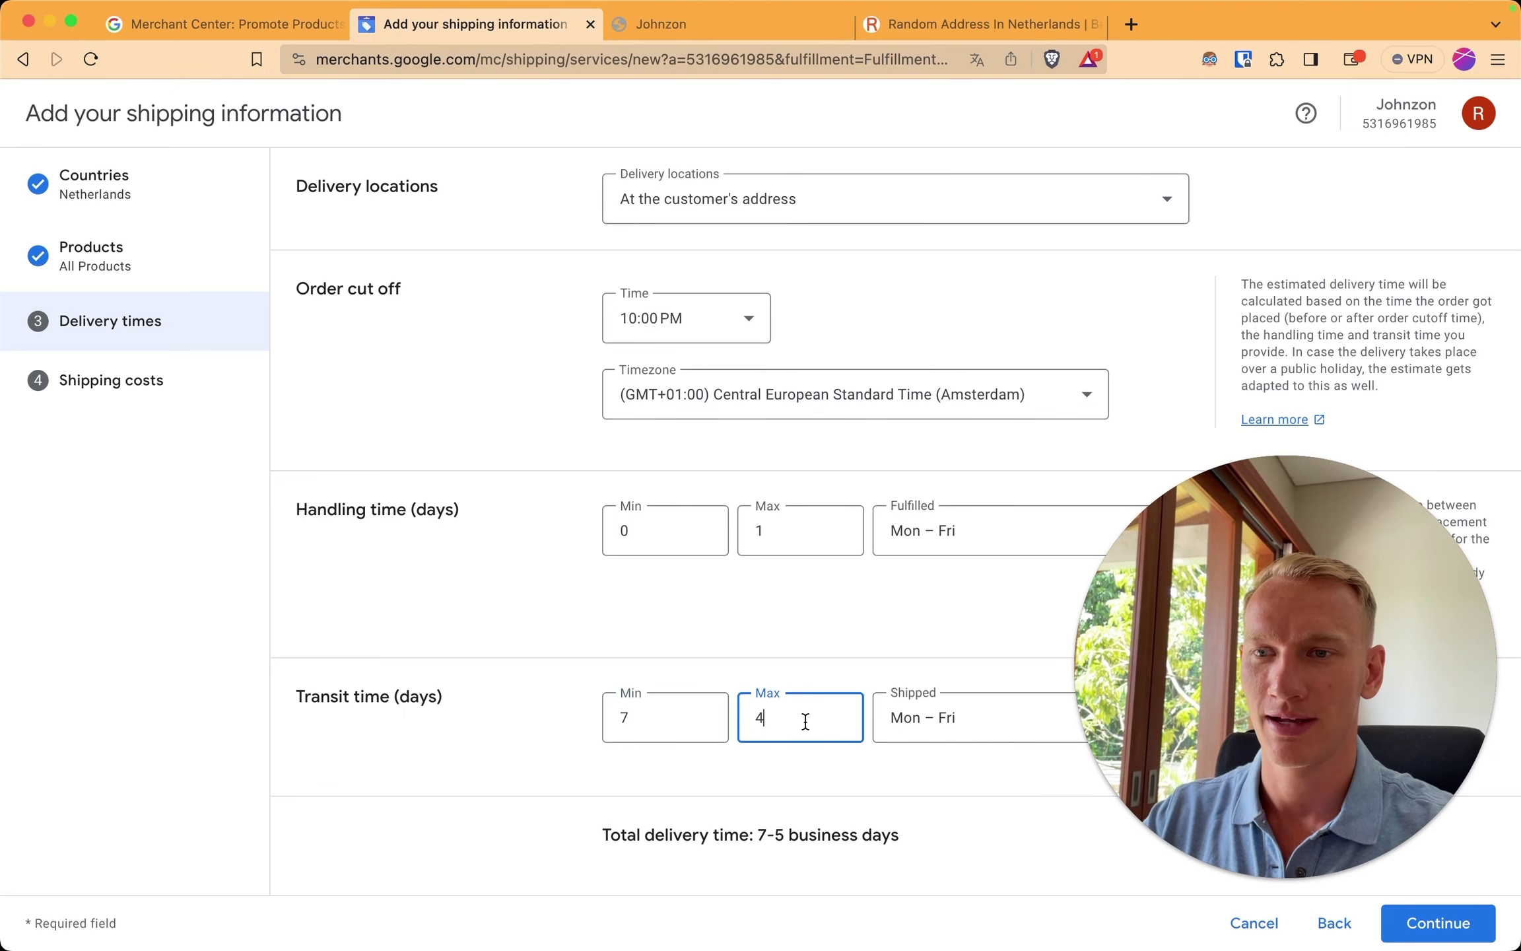
pyautogui.press('BackSpace')
pyautogui.write('11')
pyautogui.click(829, 643)
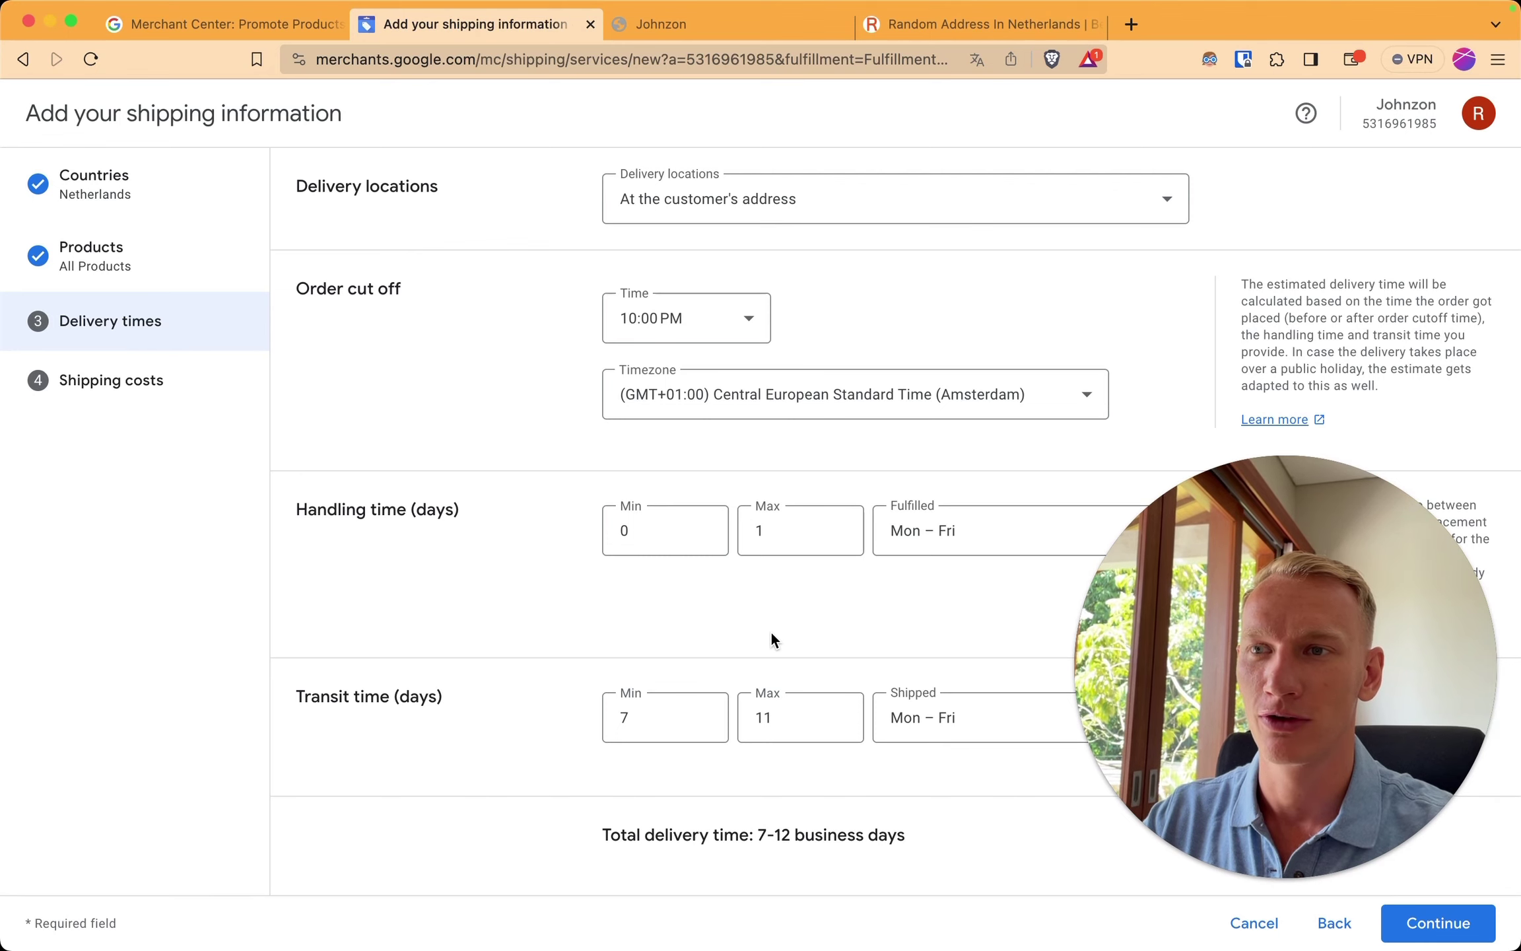
# Step: Keep free shipping in EUR and save the Netherlands '12 days-free' shipping service
pyautogui.click(1437, 922)
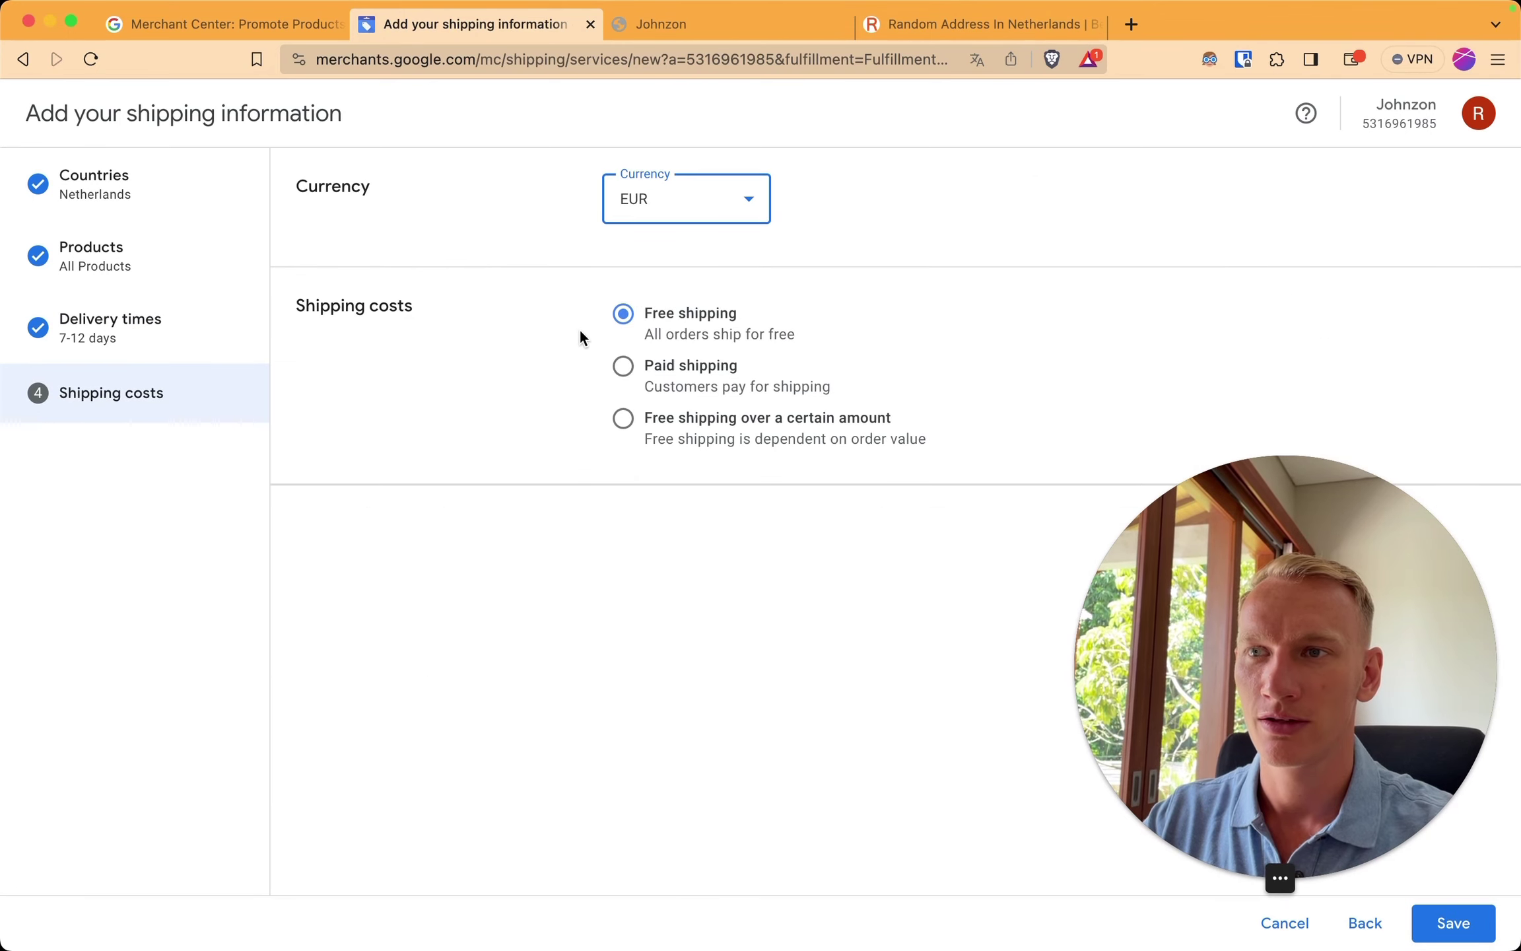
pyautogui.click(1454, 923)
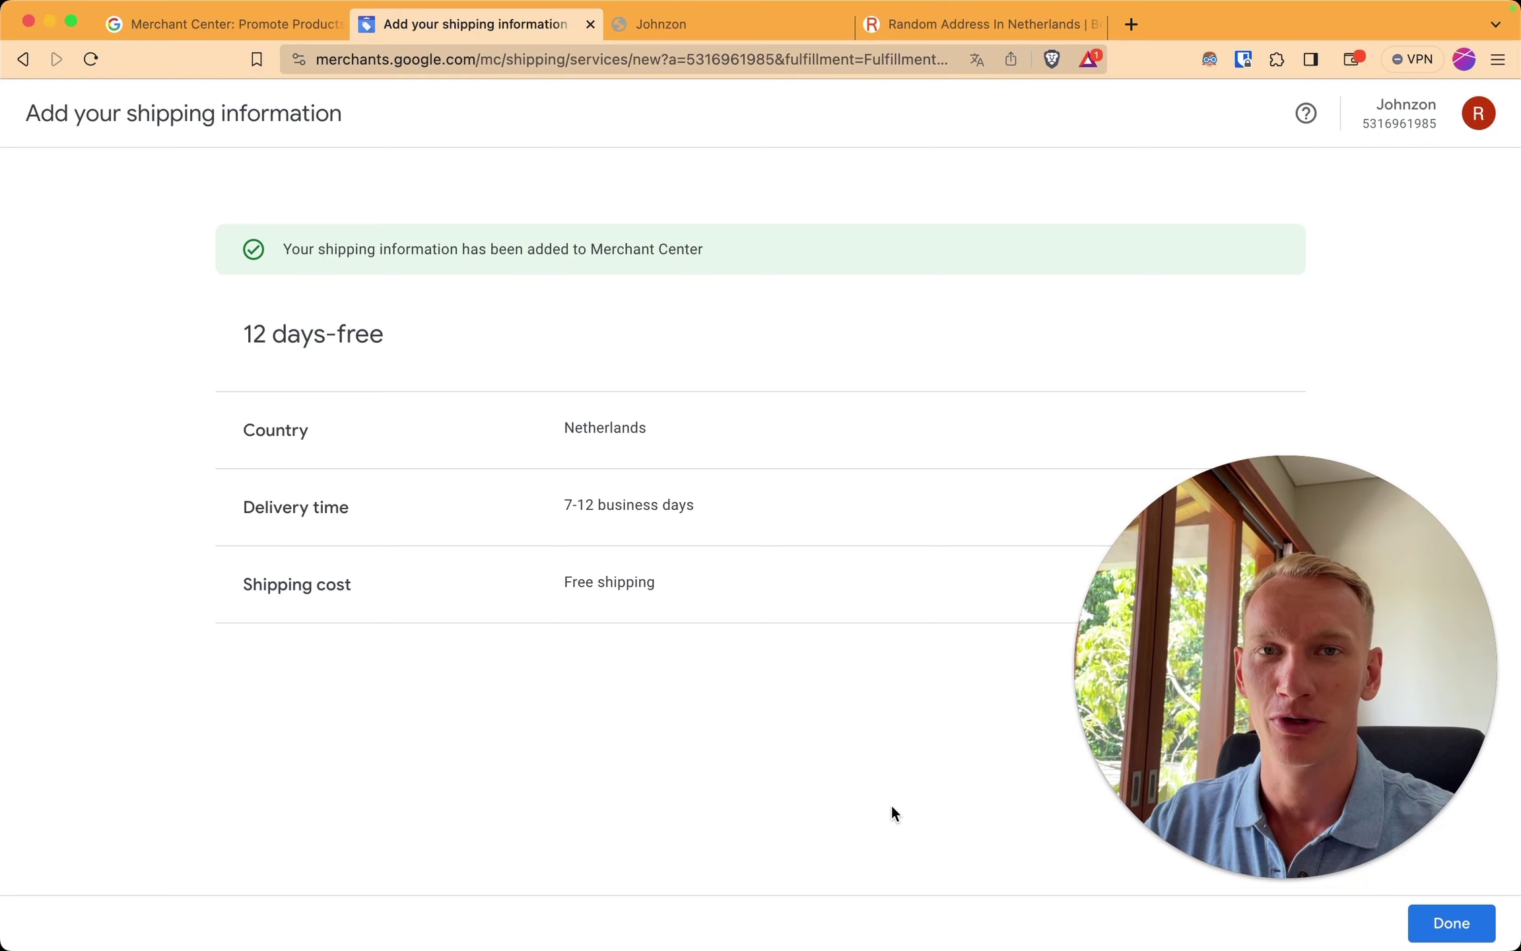
pyautogui.click(1441, 924)
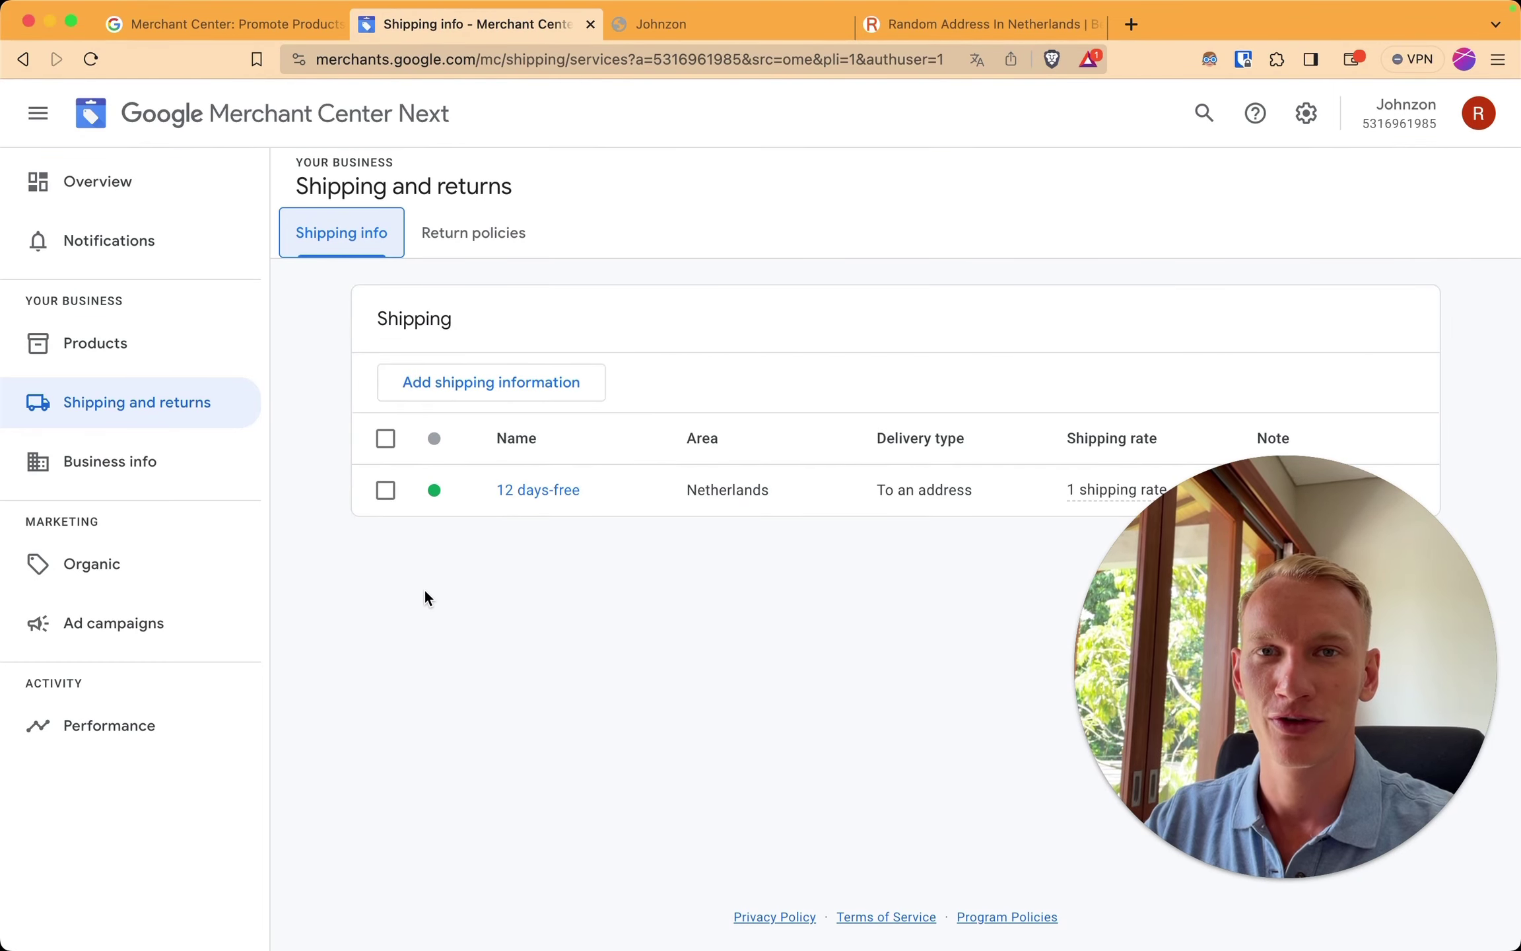
# Step: Add a Netherlands return policy with the store URL, accepting returns and exchanges
pyautogui.click(518, 241)
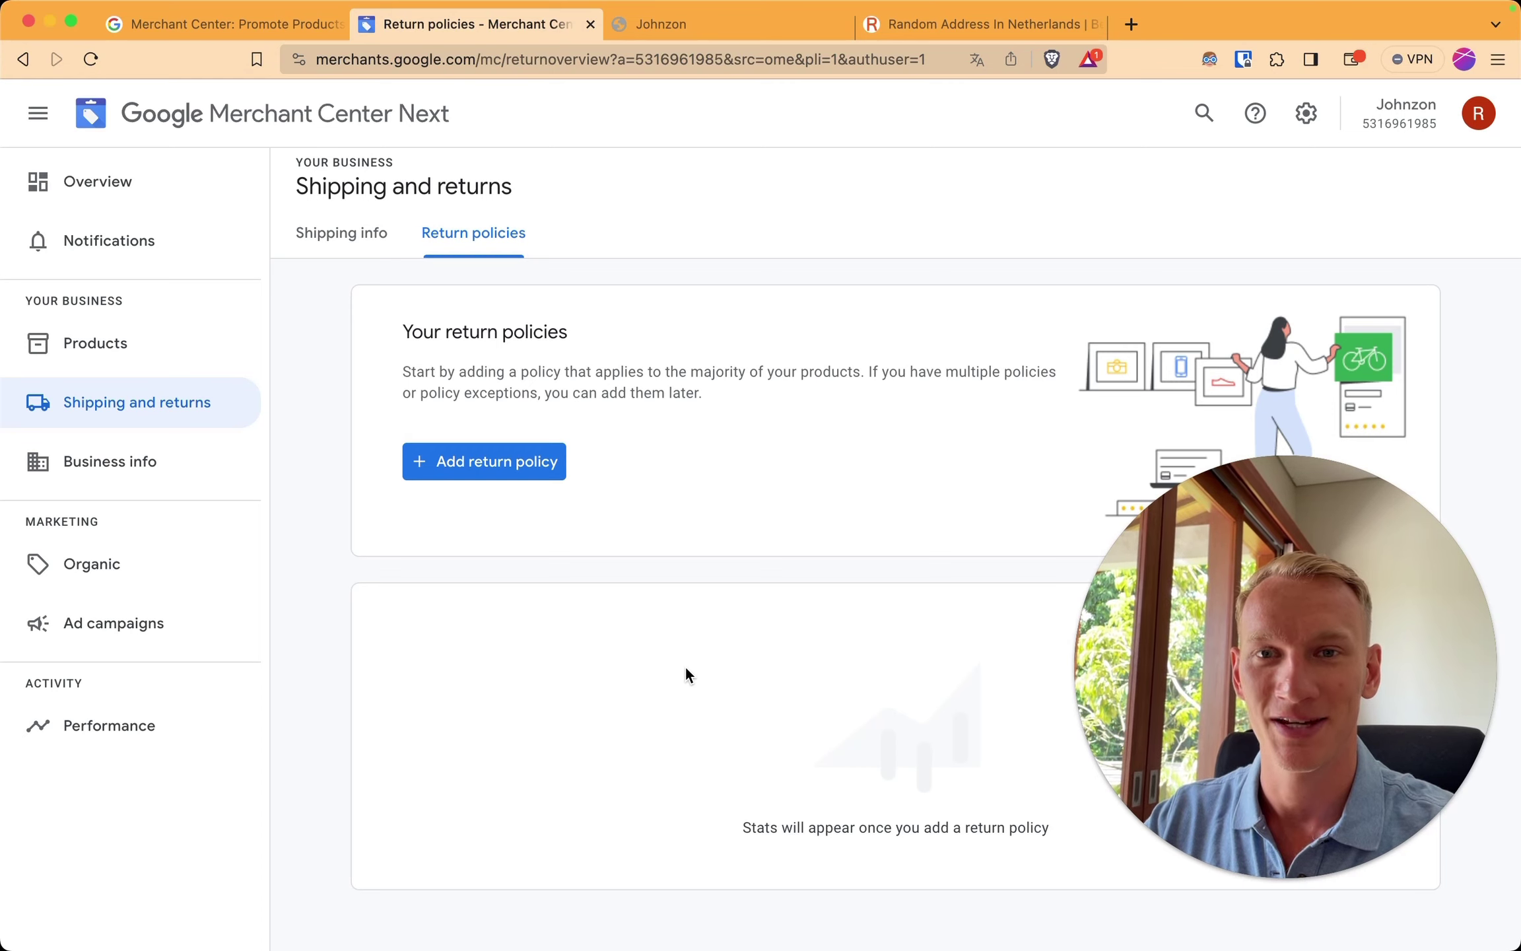
pyautogui.click(538, 462)
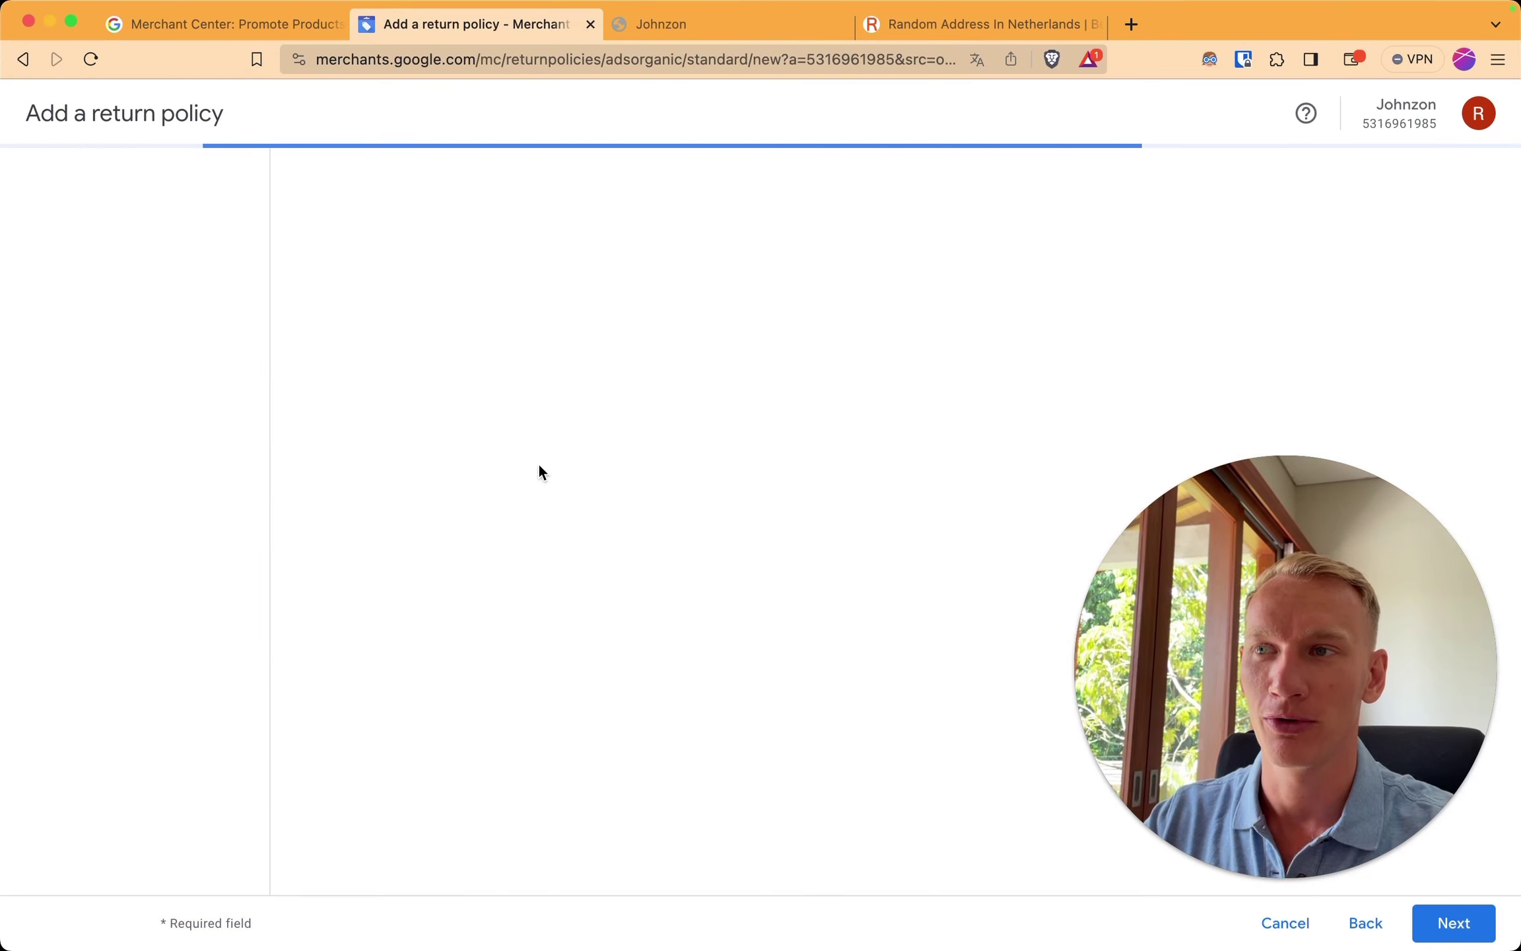
pyautogui.click(672, 310)
pyautogui.write('https://johnzon.myshopify.com/')
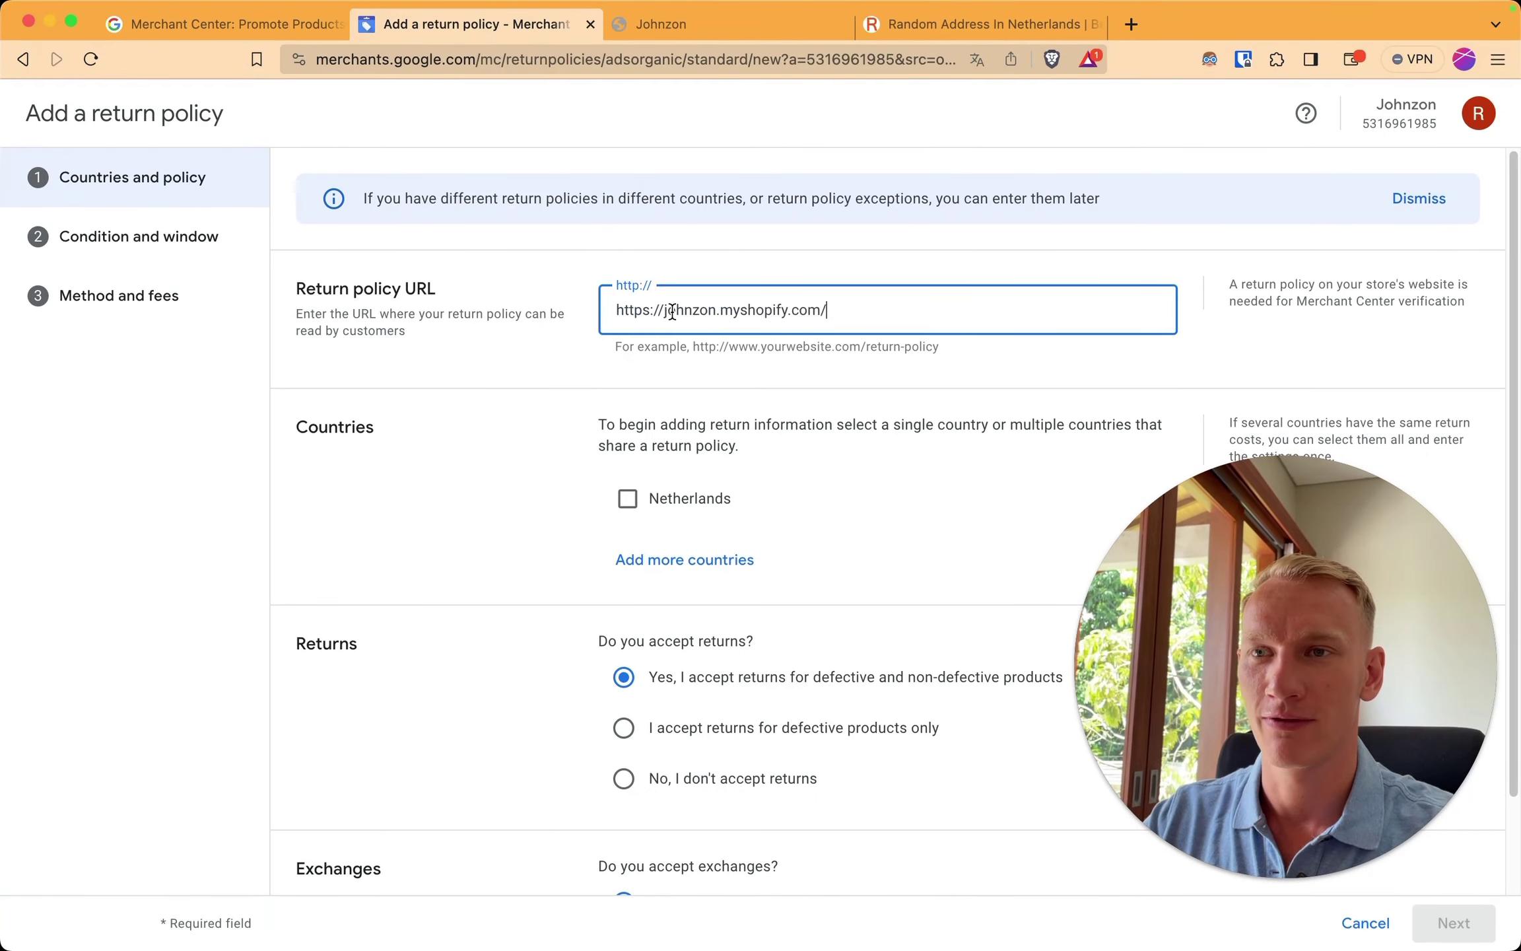
pyautogui.click(627, 498)
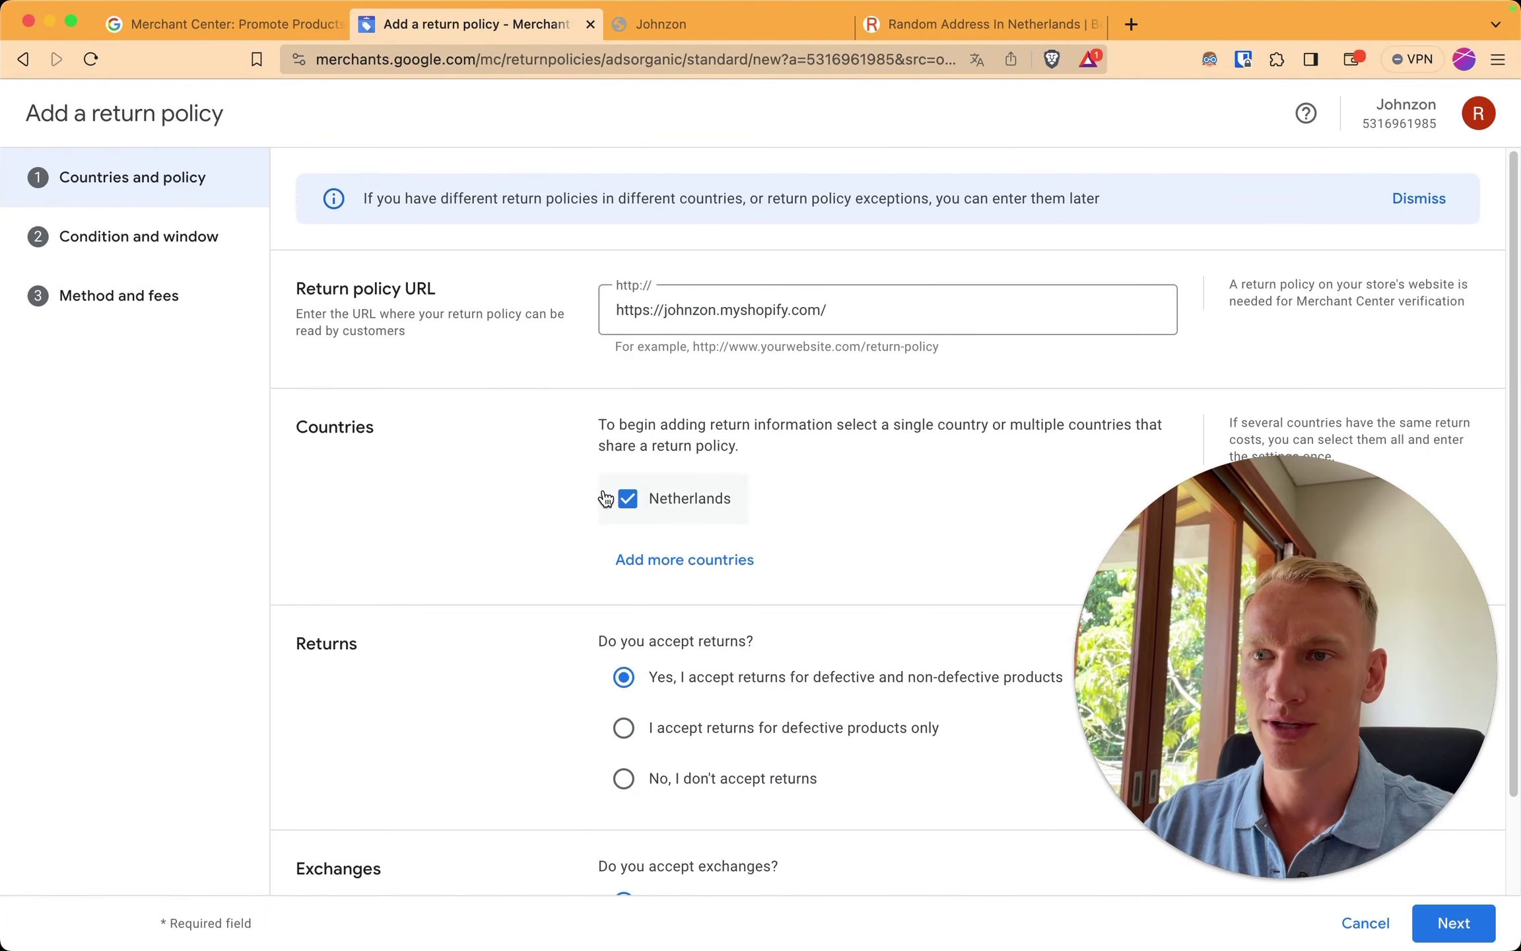
pyautogui.scroll(-3, 603, 496)
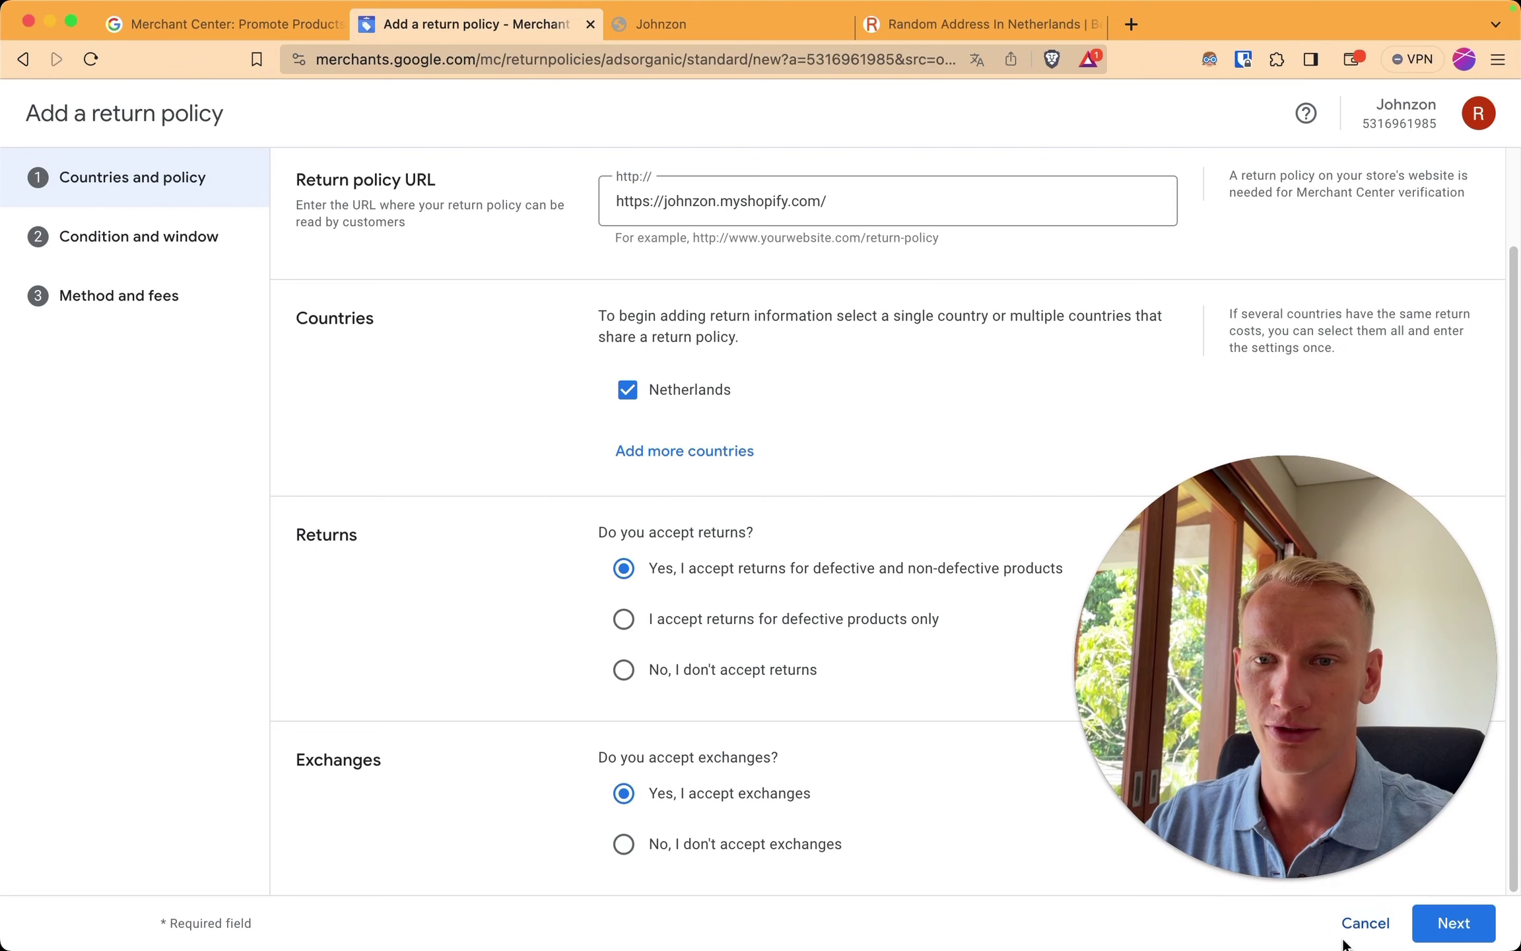
pyautogui.click(1430, 931)
# Step: Set the return window to 14 days
pyautogui.click(772, 505)
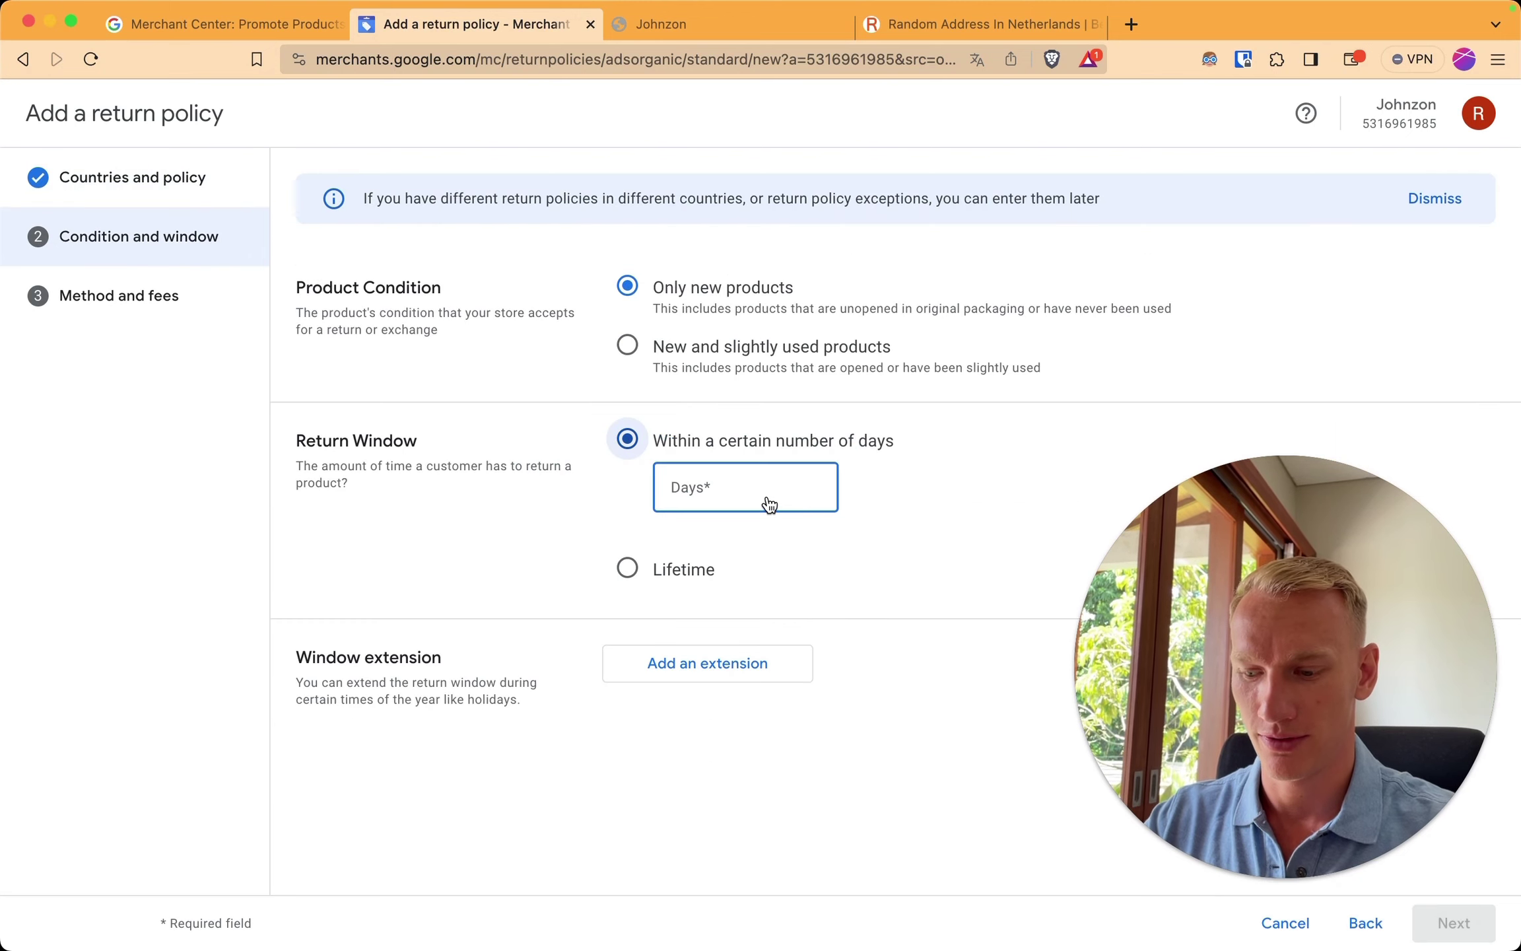
pyautogui.write('14')
pyautogui.click(553, 521)
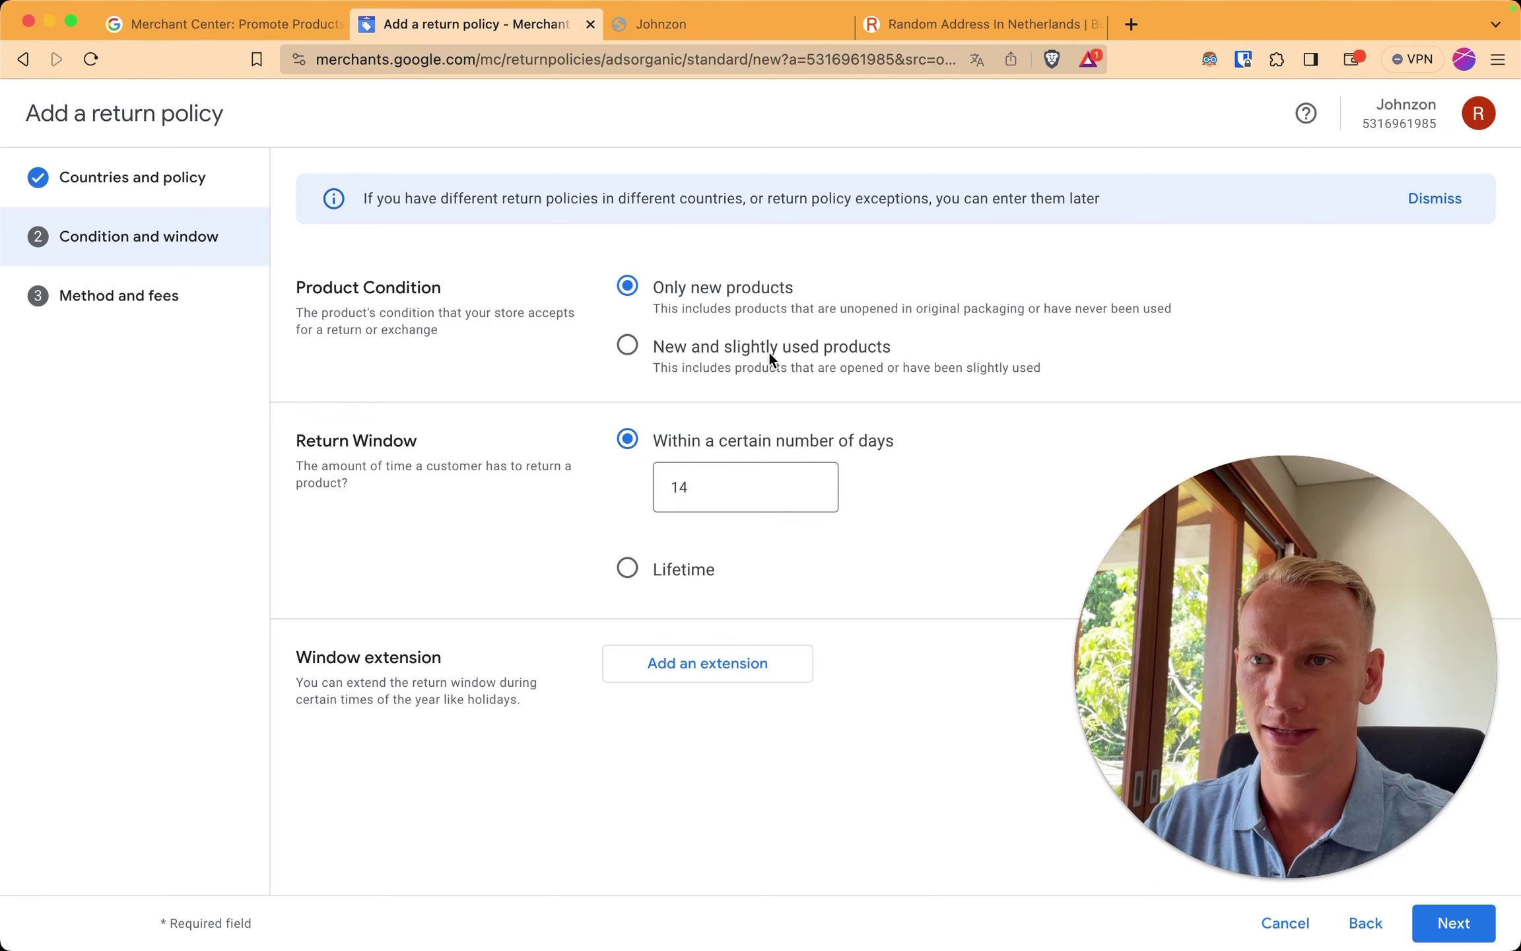
pyautogui.click(1454, 922)
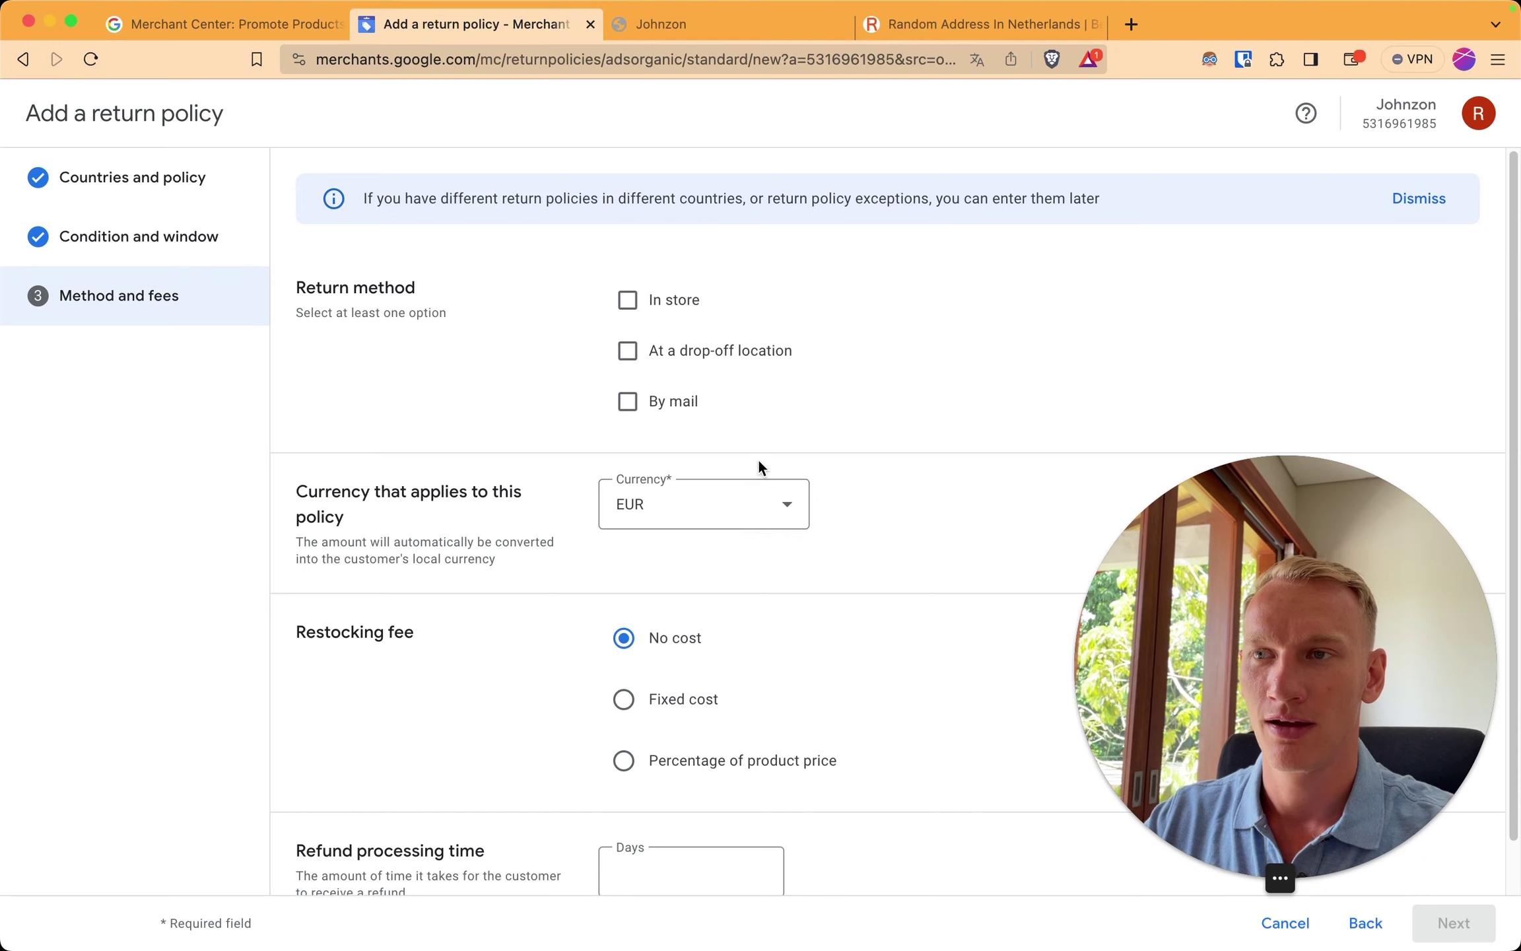
# Step: Accept returns by mail with the label included and 5-day refund processing
pyautogui.click(678, 412)
pyautogui.scroll(-2, 746, 601)
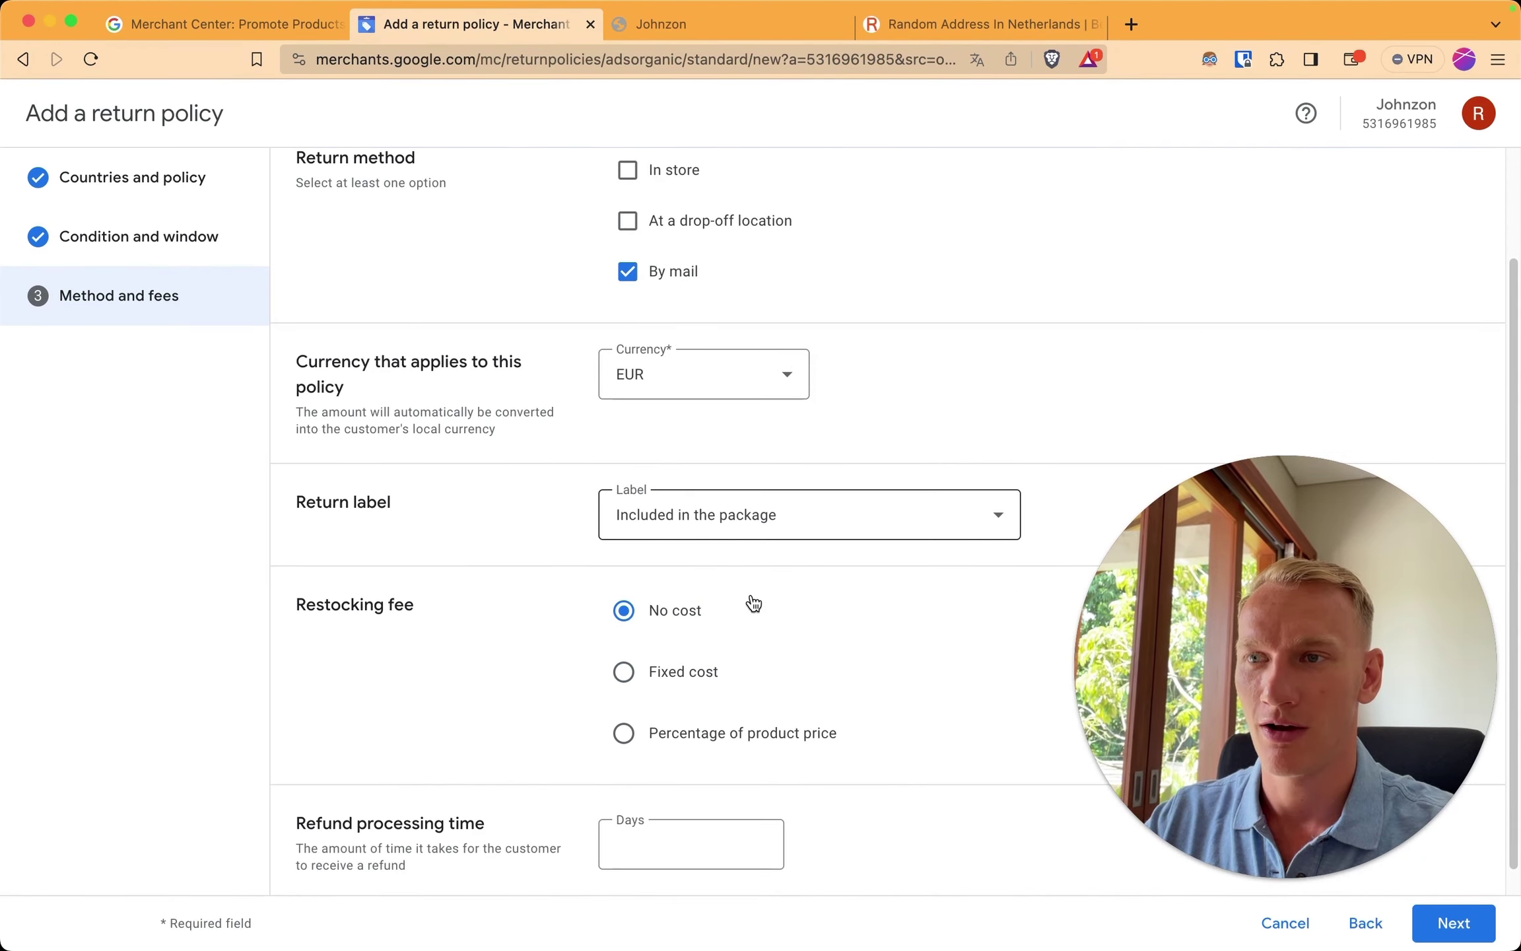
pyautogui.click(753, 518)
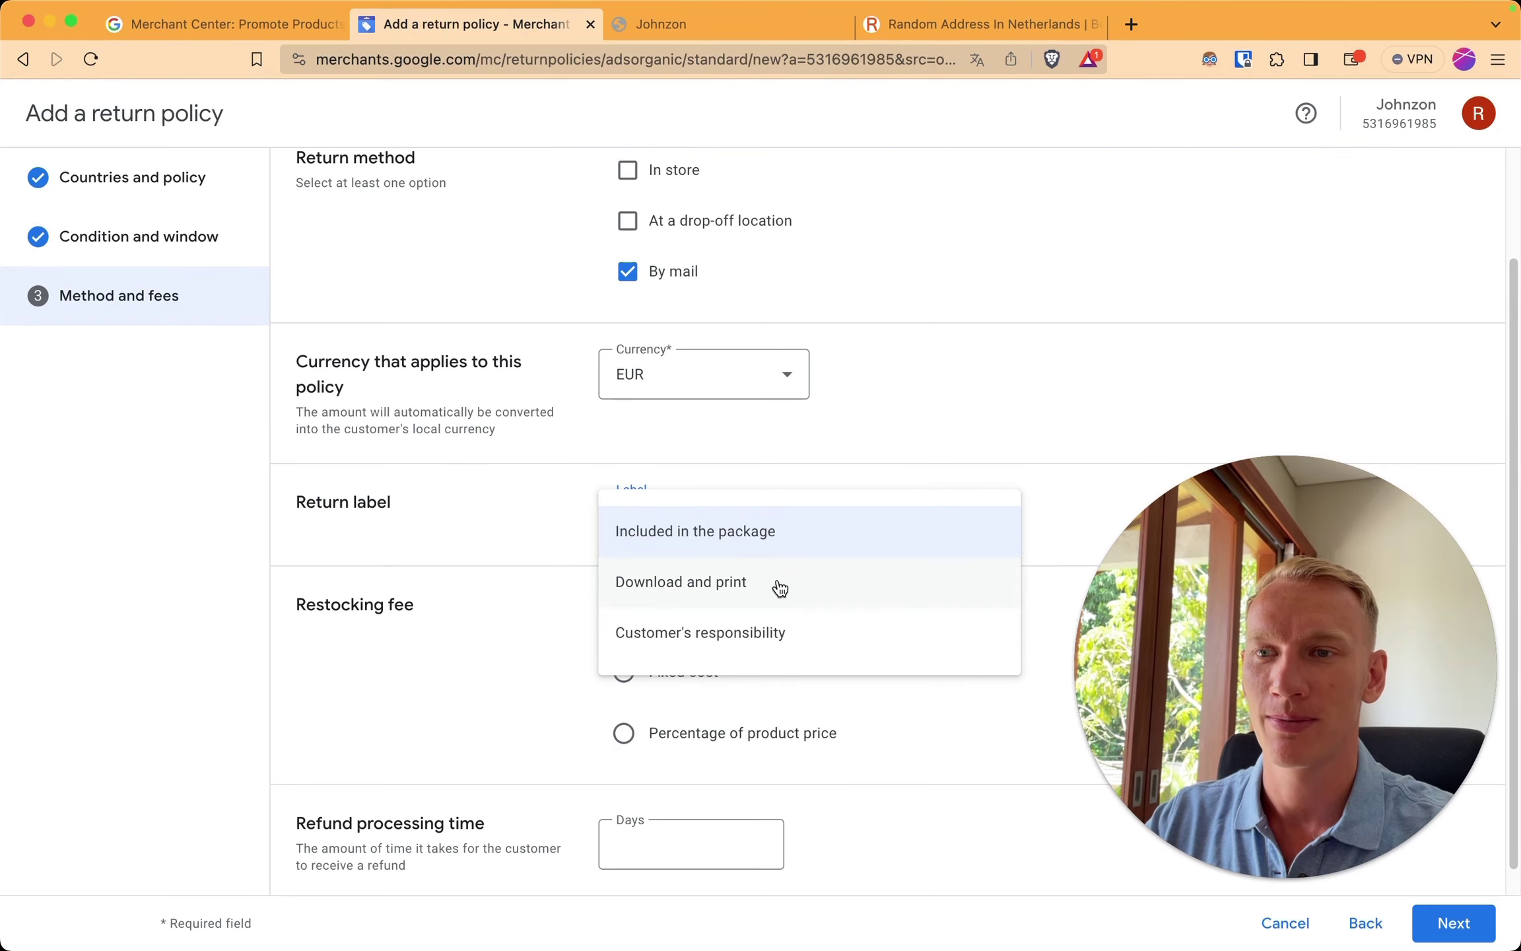
pyautogui.click(719, 533)
pyautogui.scroll(-1, 732, 547)
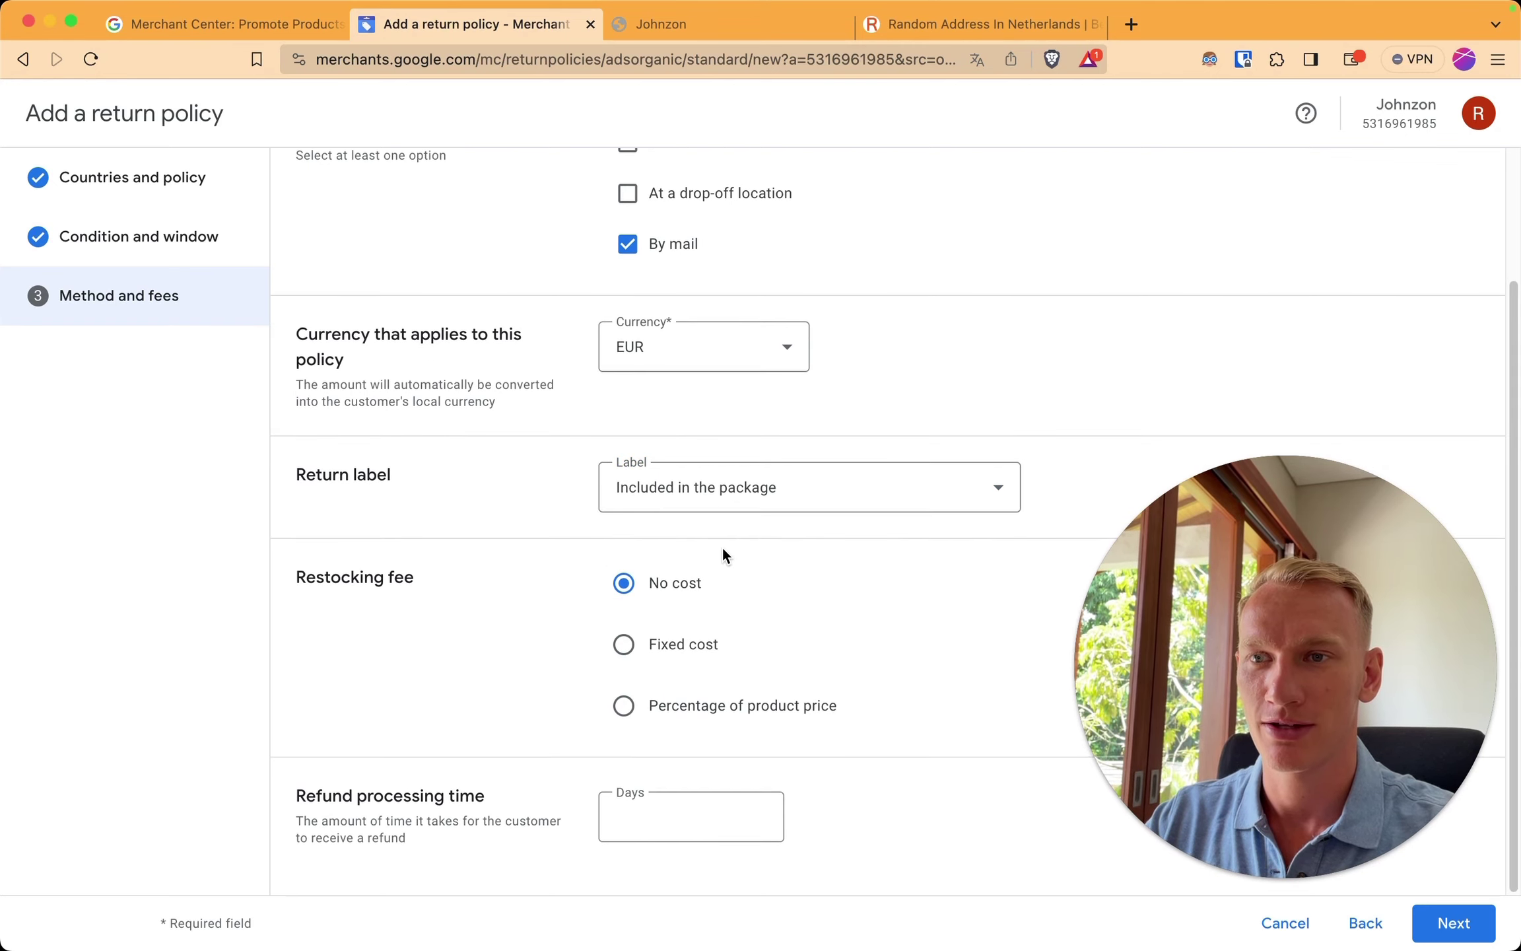
pyautogui.click(673, 819)
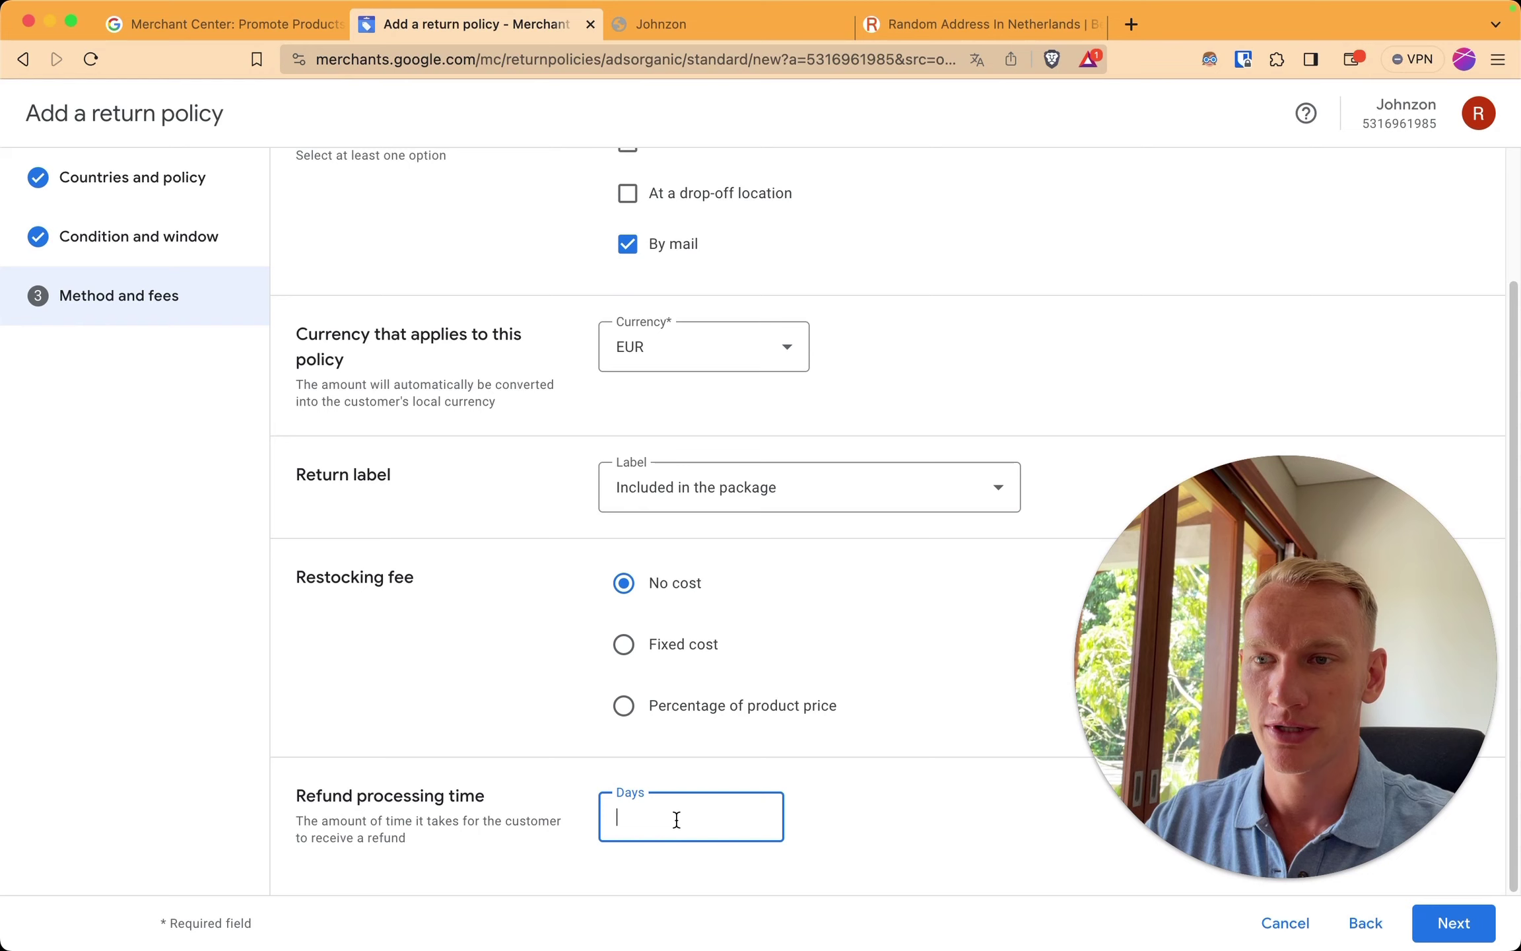
pyautogui.write('5')
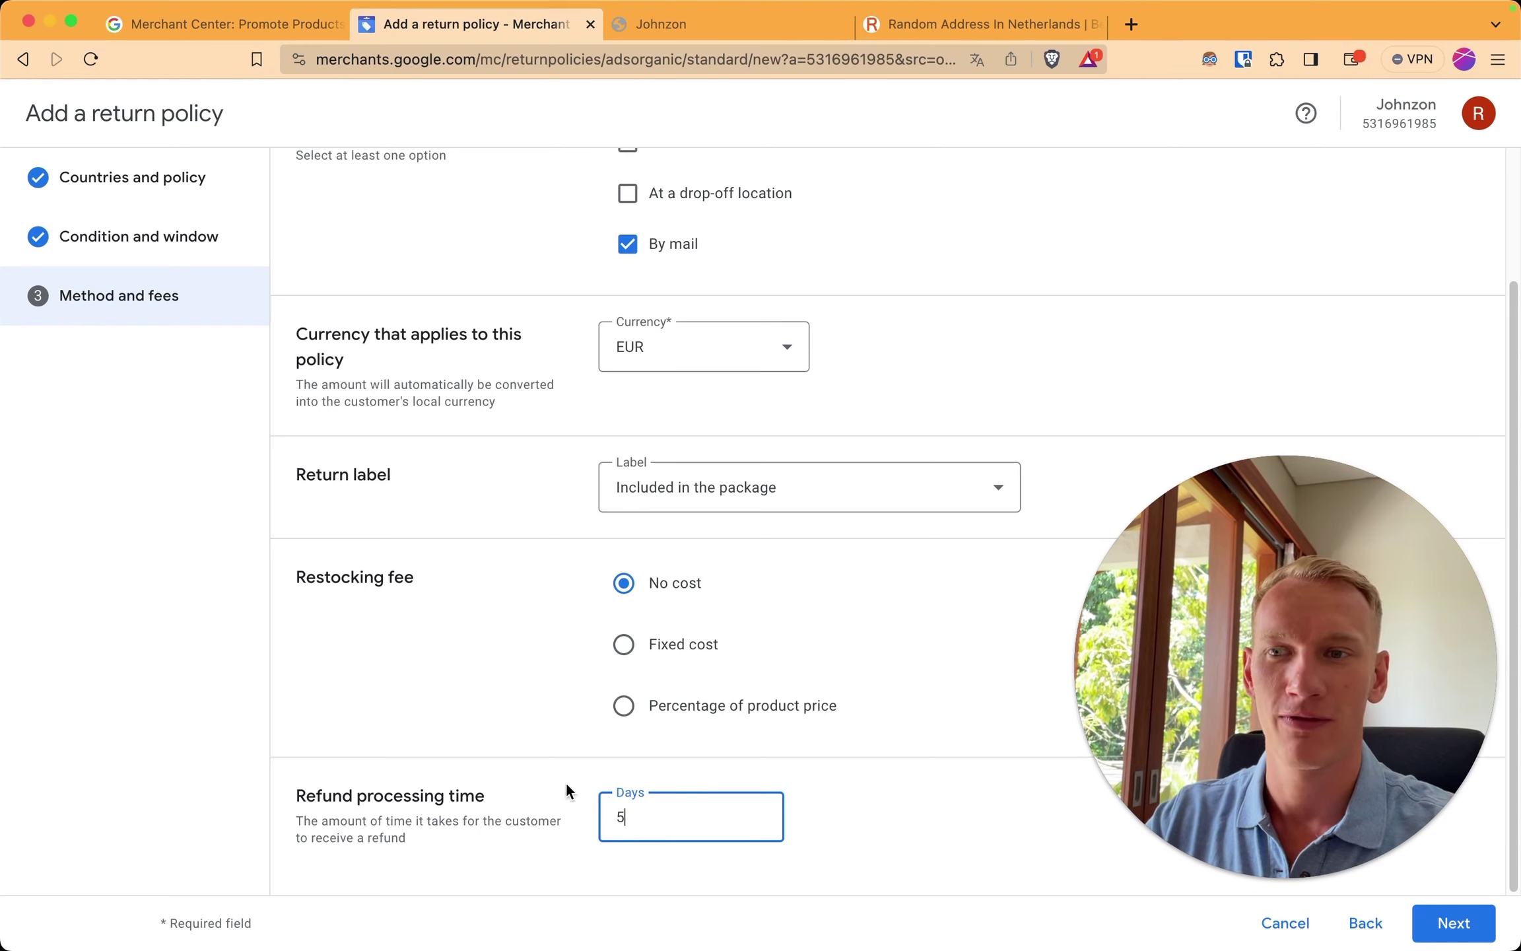
pyautogui.click(400, 708)
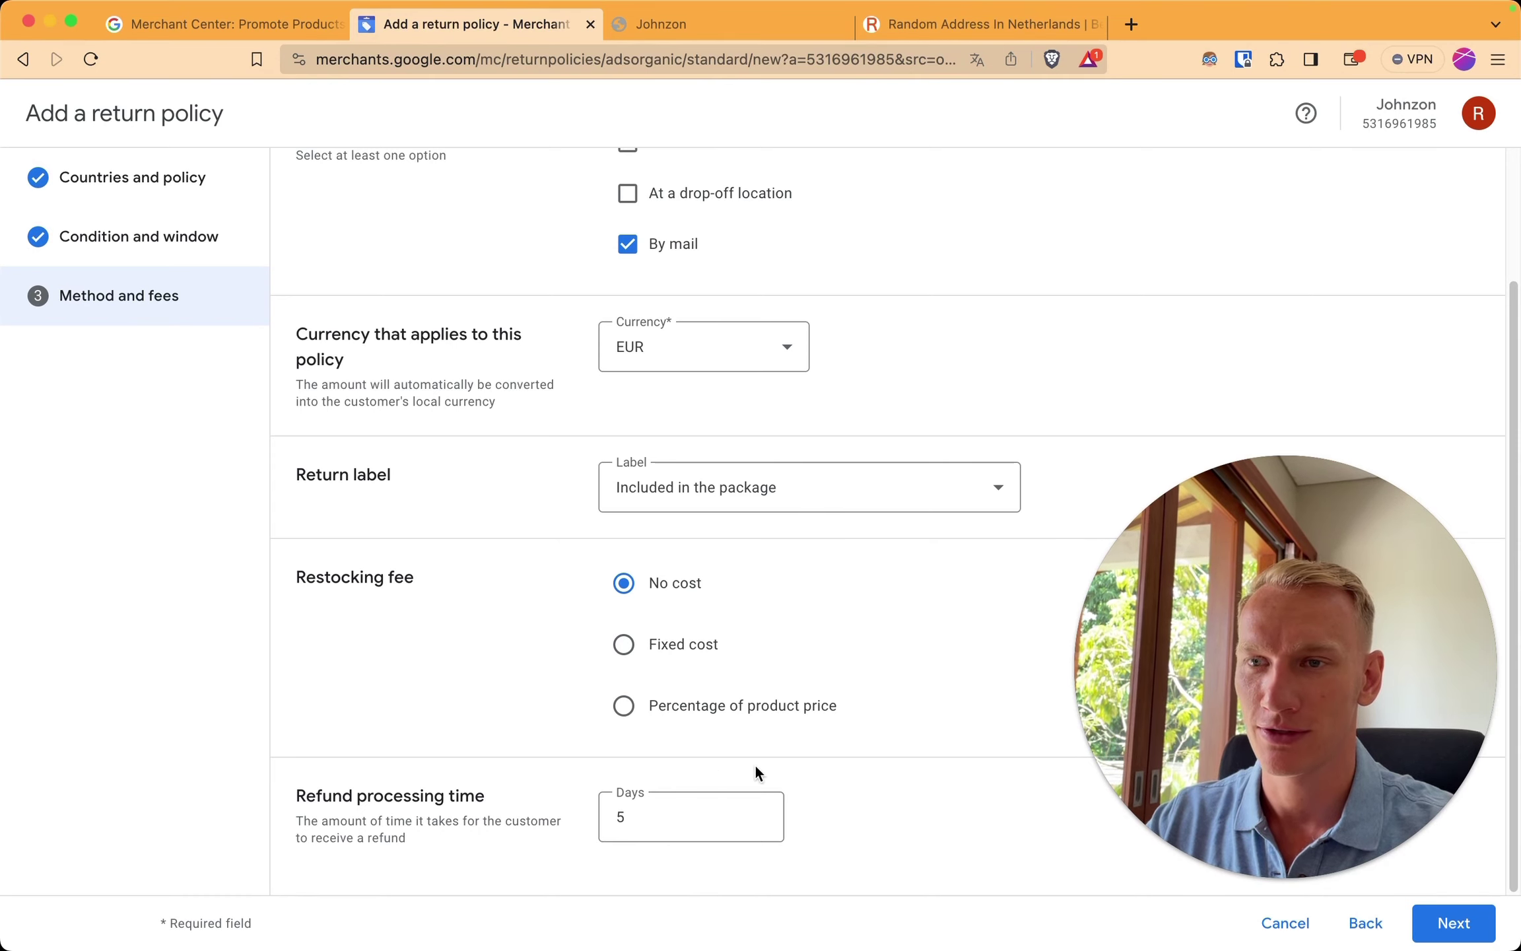
# Step: Confirm the policy matches the website's returns and save the Standard Netherlands return policy
pyautogui.click(1452, 924)
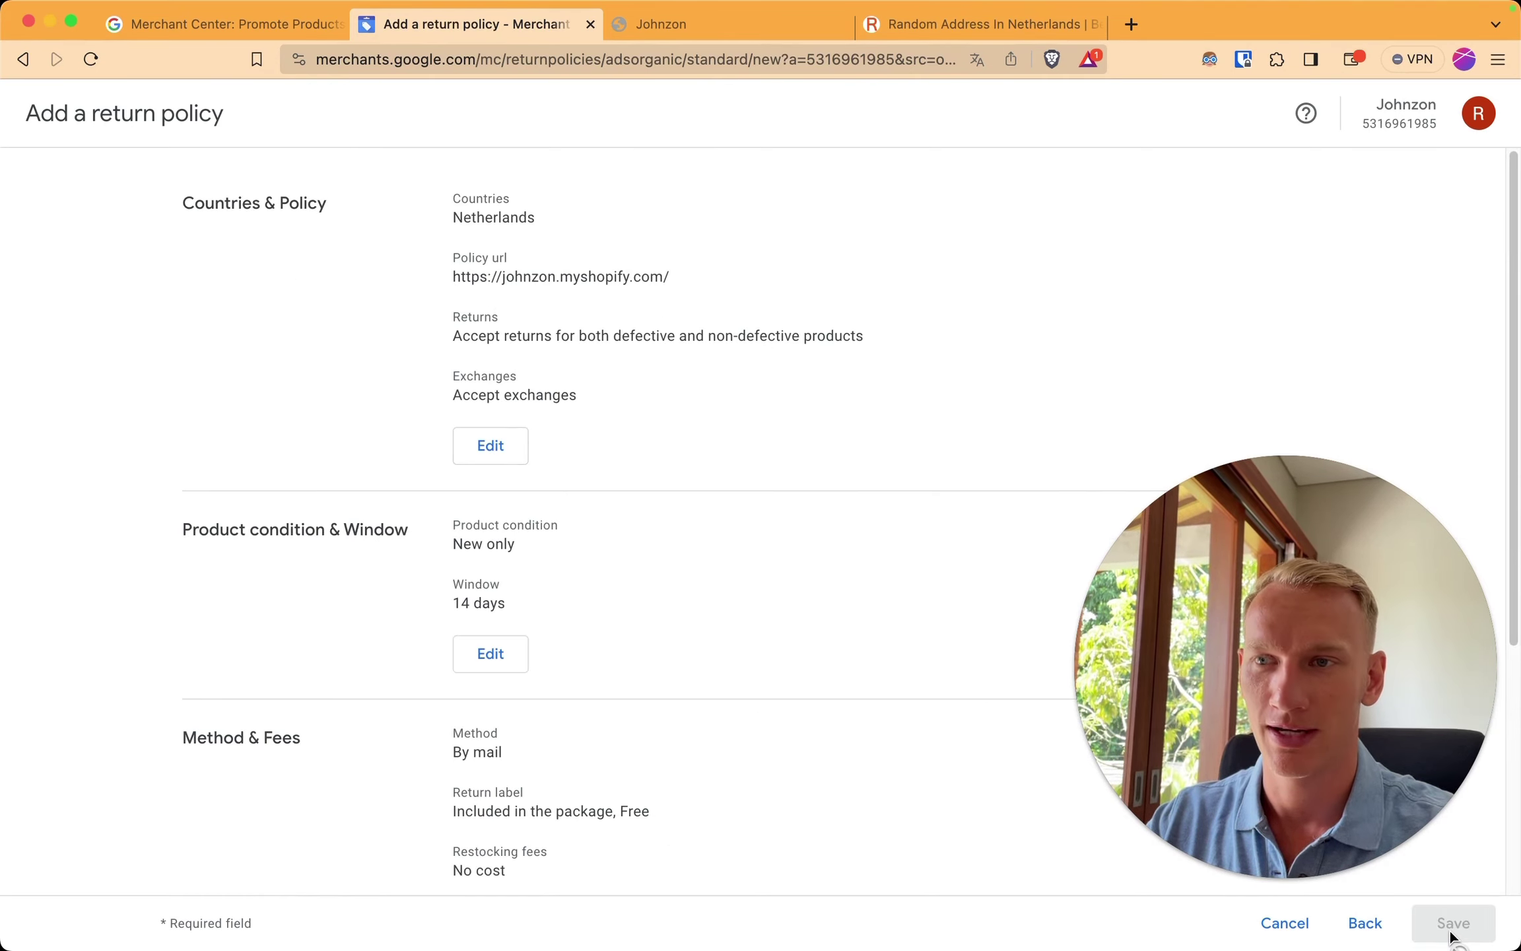
pyautogui.scroll(-5, 734, 595)
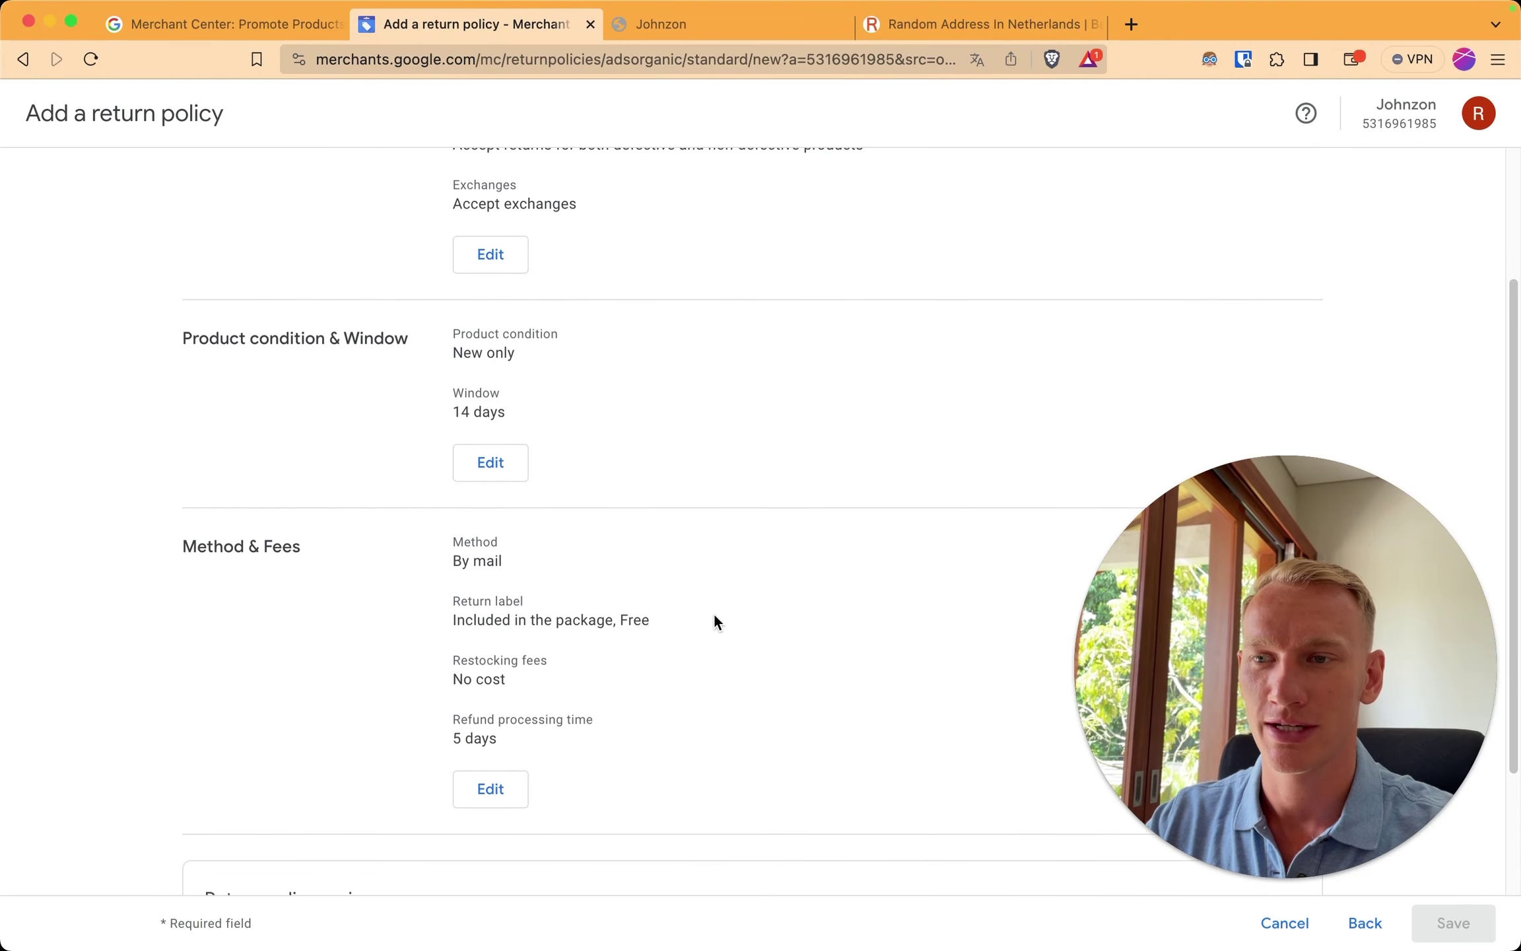
pyautogui.click(229, 832)
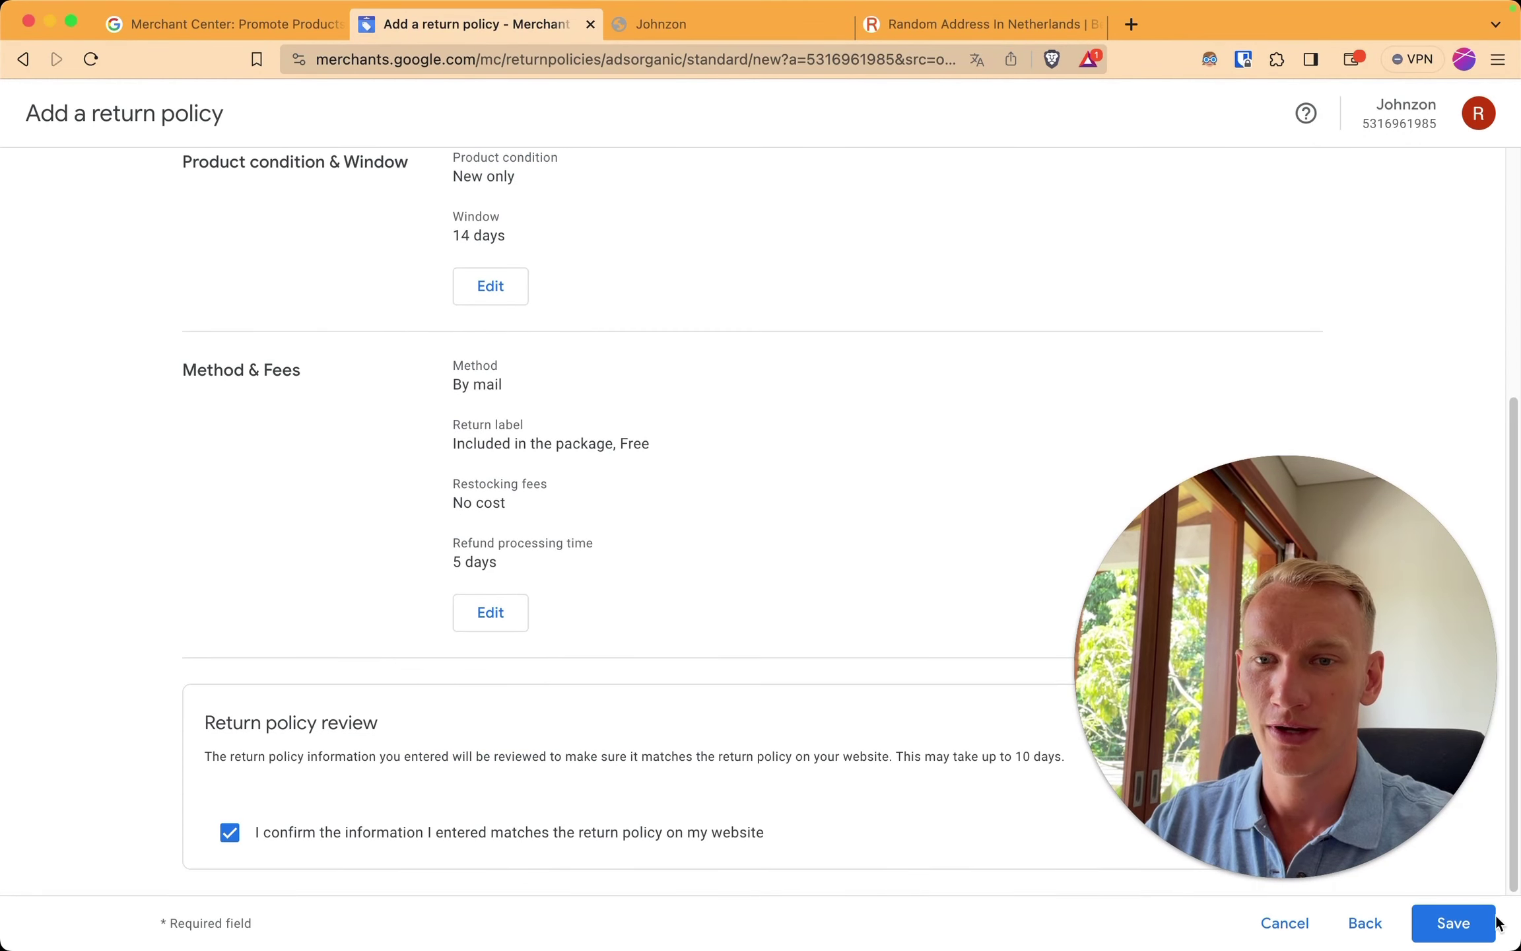
pyautogui.click(1470, 936)
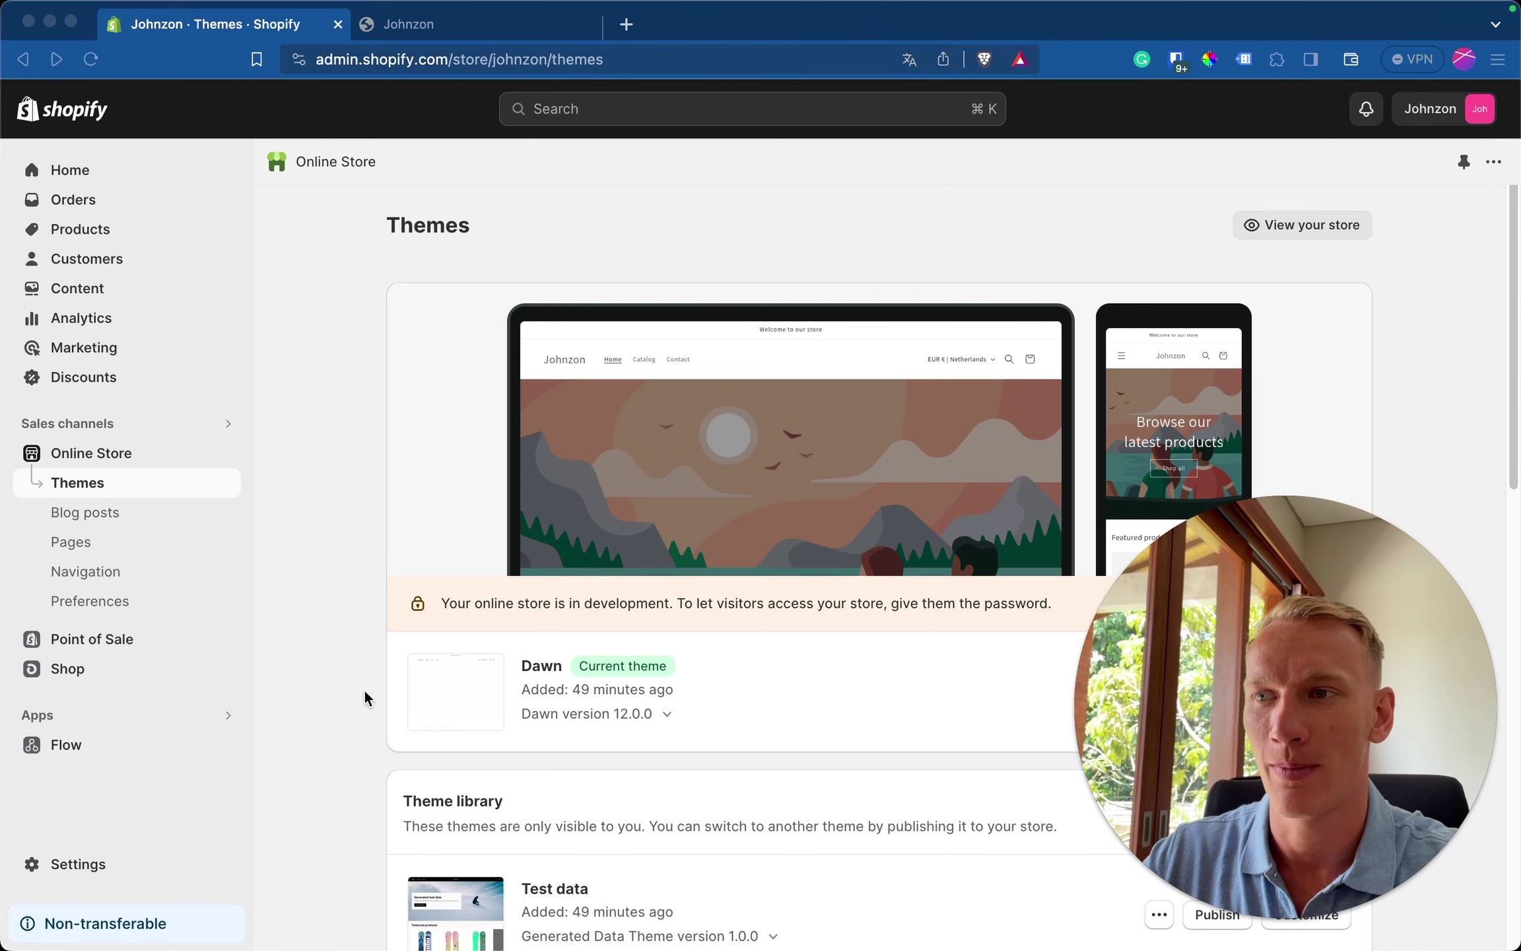
# Step: Search Shopify's sales channels for 'simprosys'
pyautogui.click(131, 424)
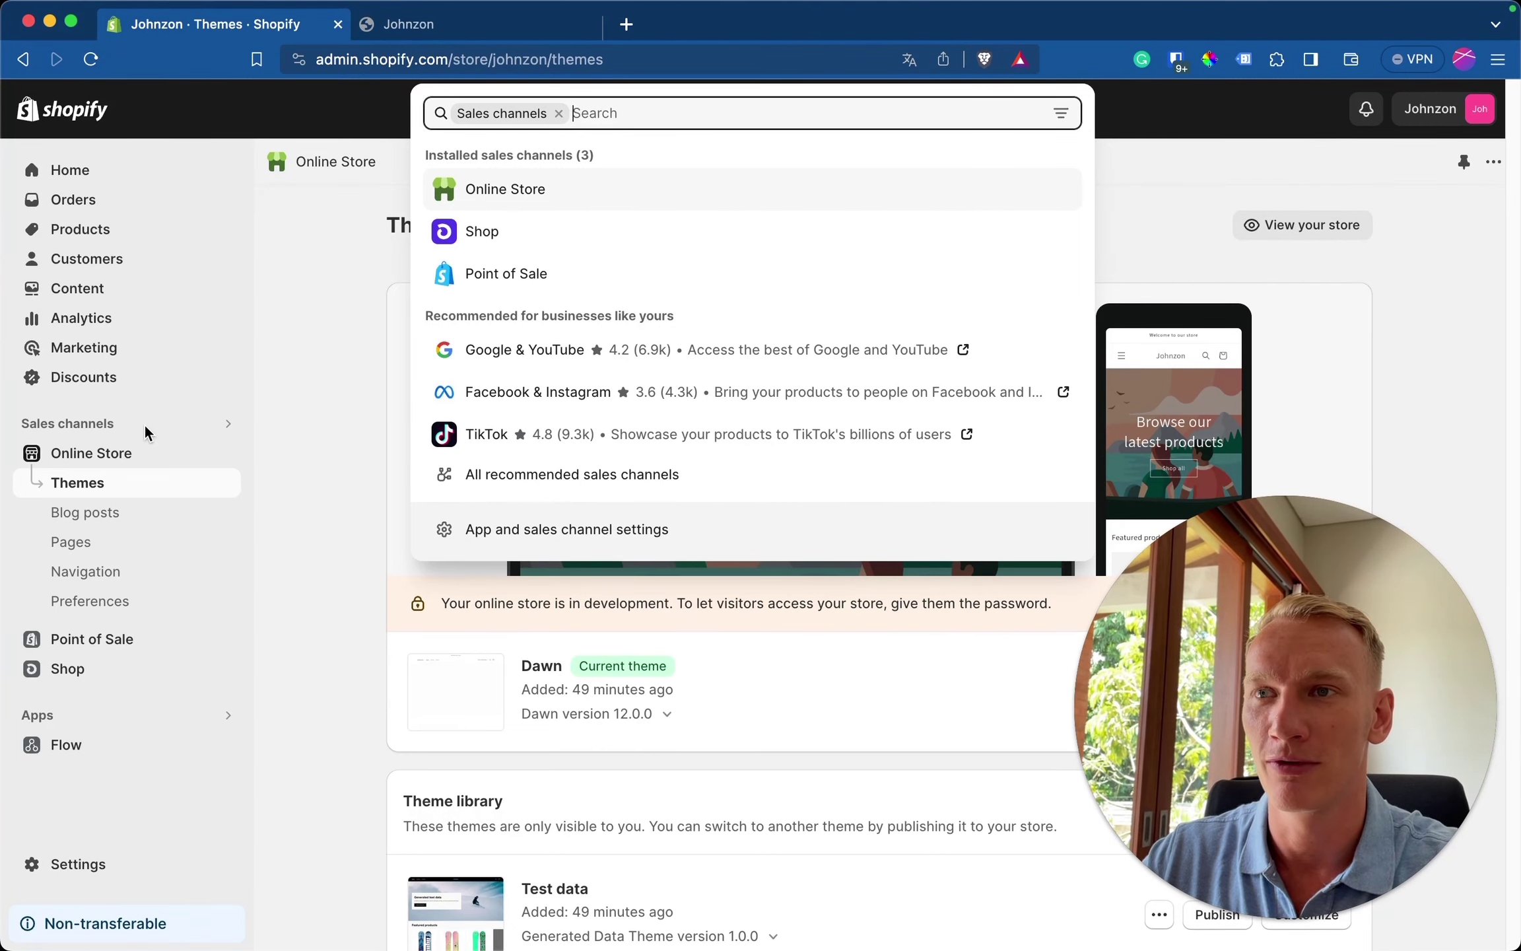
pyautogui.write('simprosys')
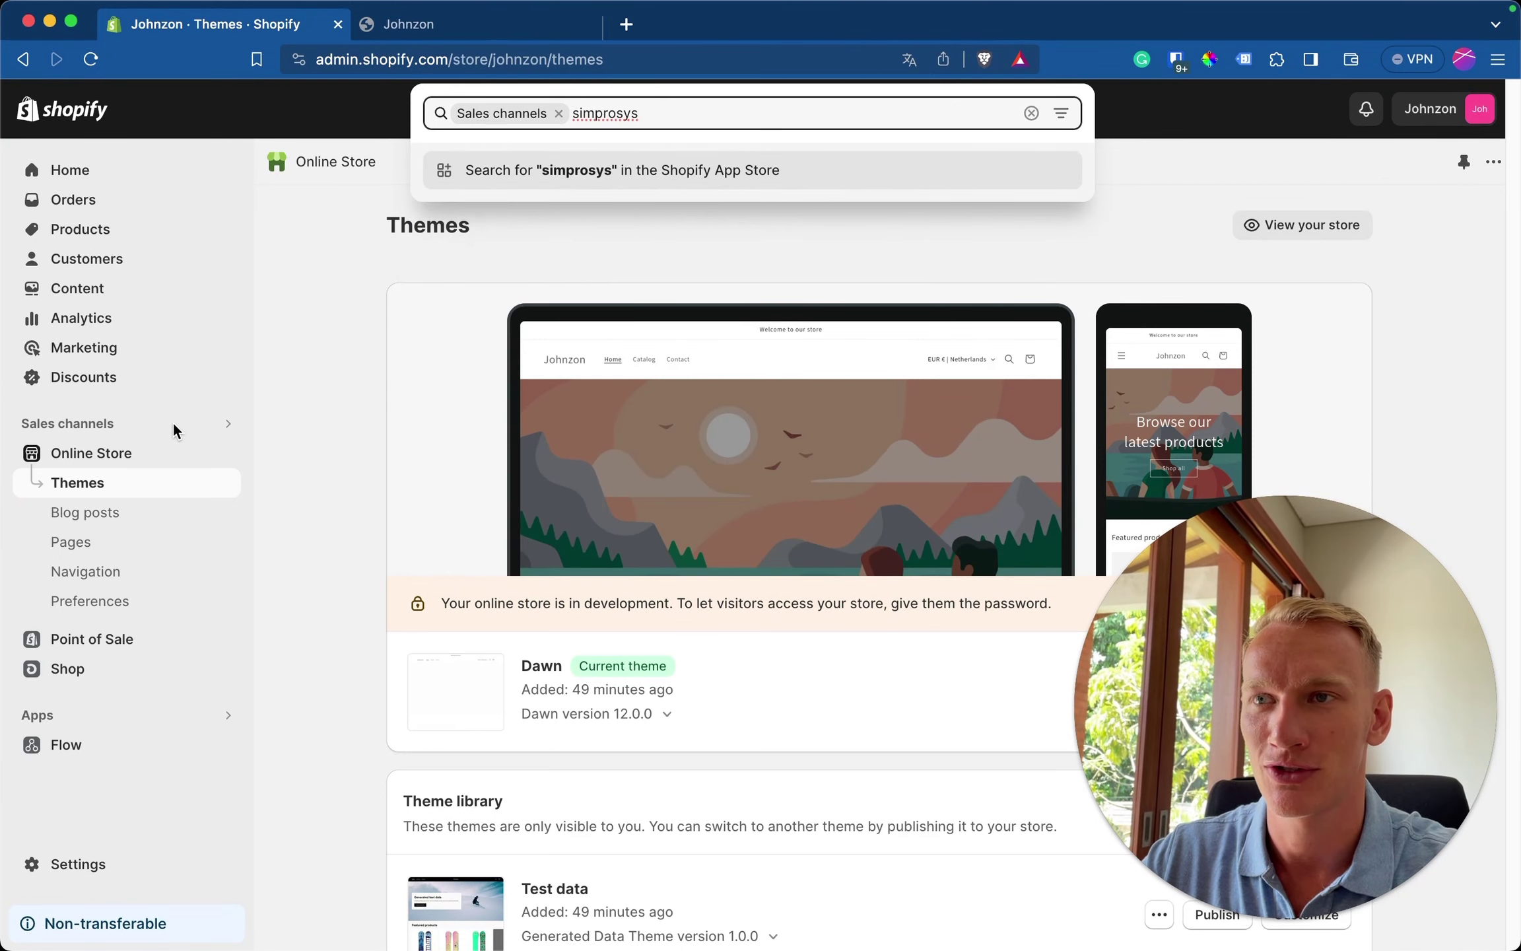
# Step: Search the Shopify App Store for simprosys and open the Simprosys Google Shopping Feed app page
pyautogui.click(601, 185)
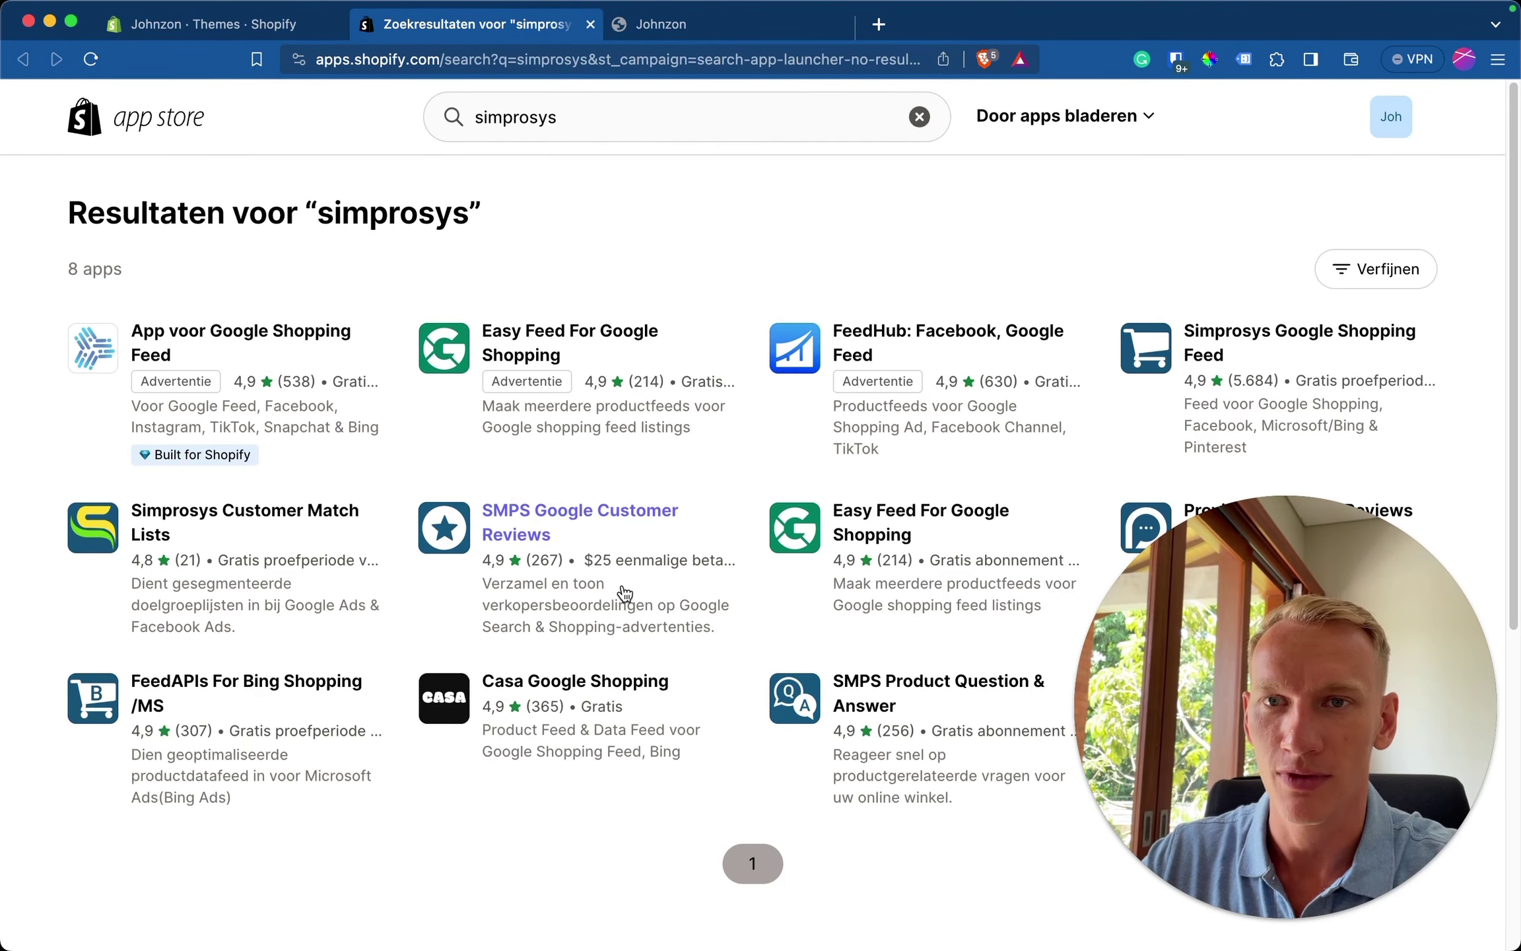
pyautogui.click(1218, 344)
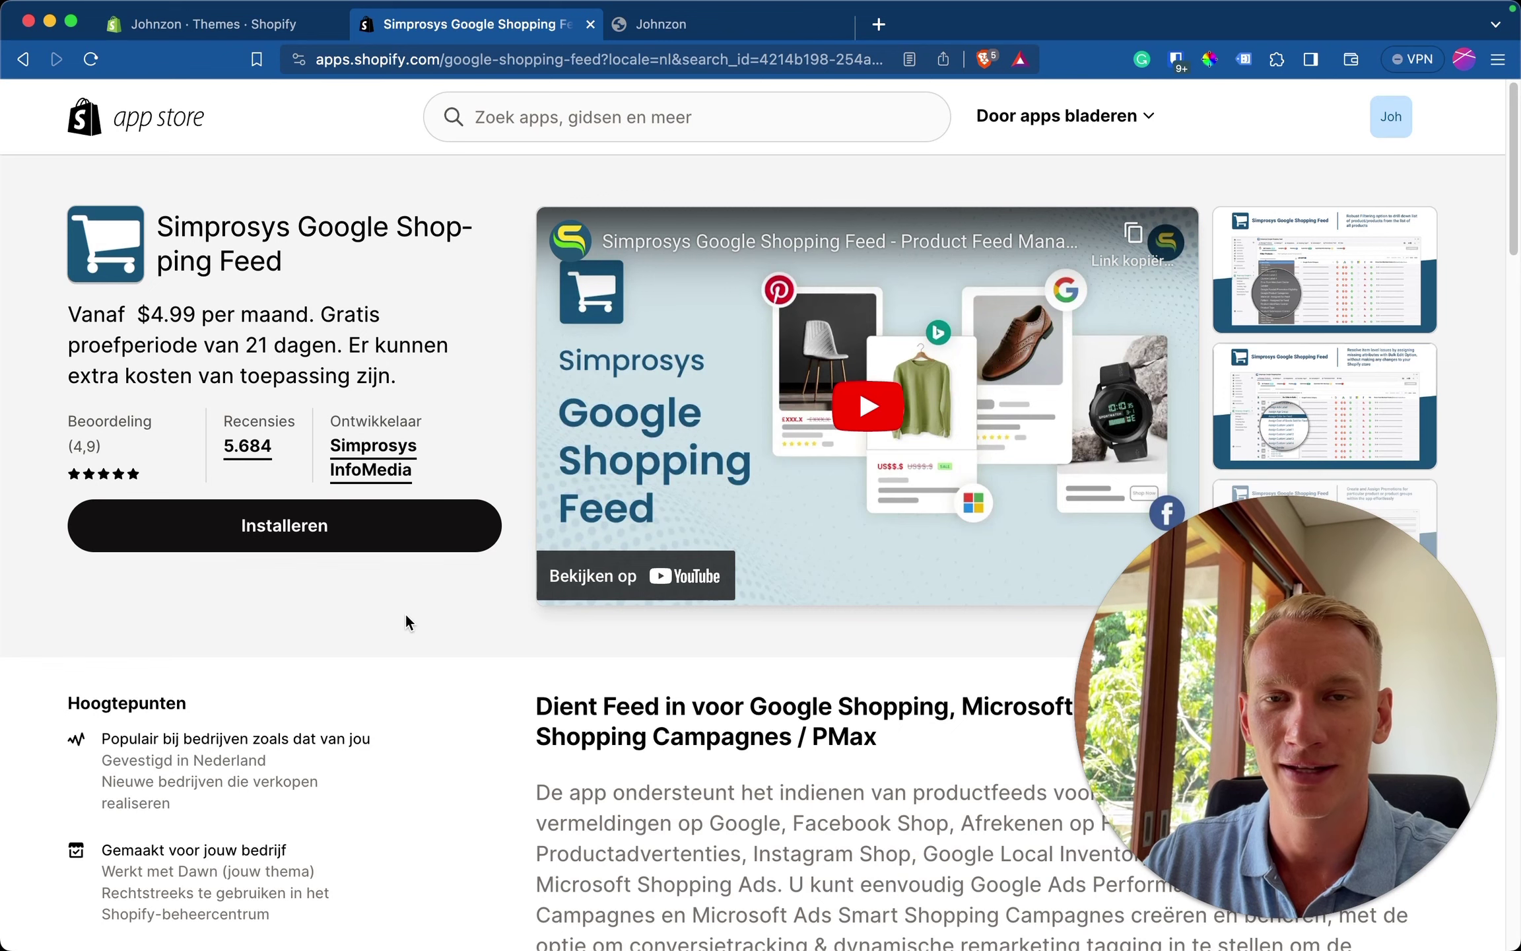
# Step: Install the Simprosys Google Shopping Feed app on the store and sign it in with Google
pyautogui.click(360, 533)
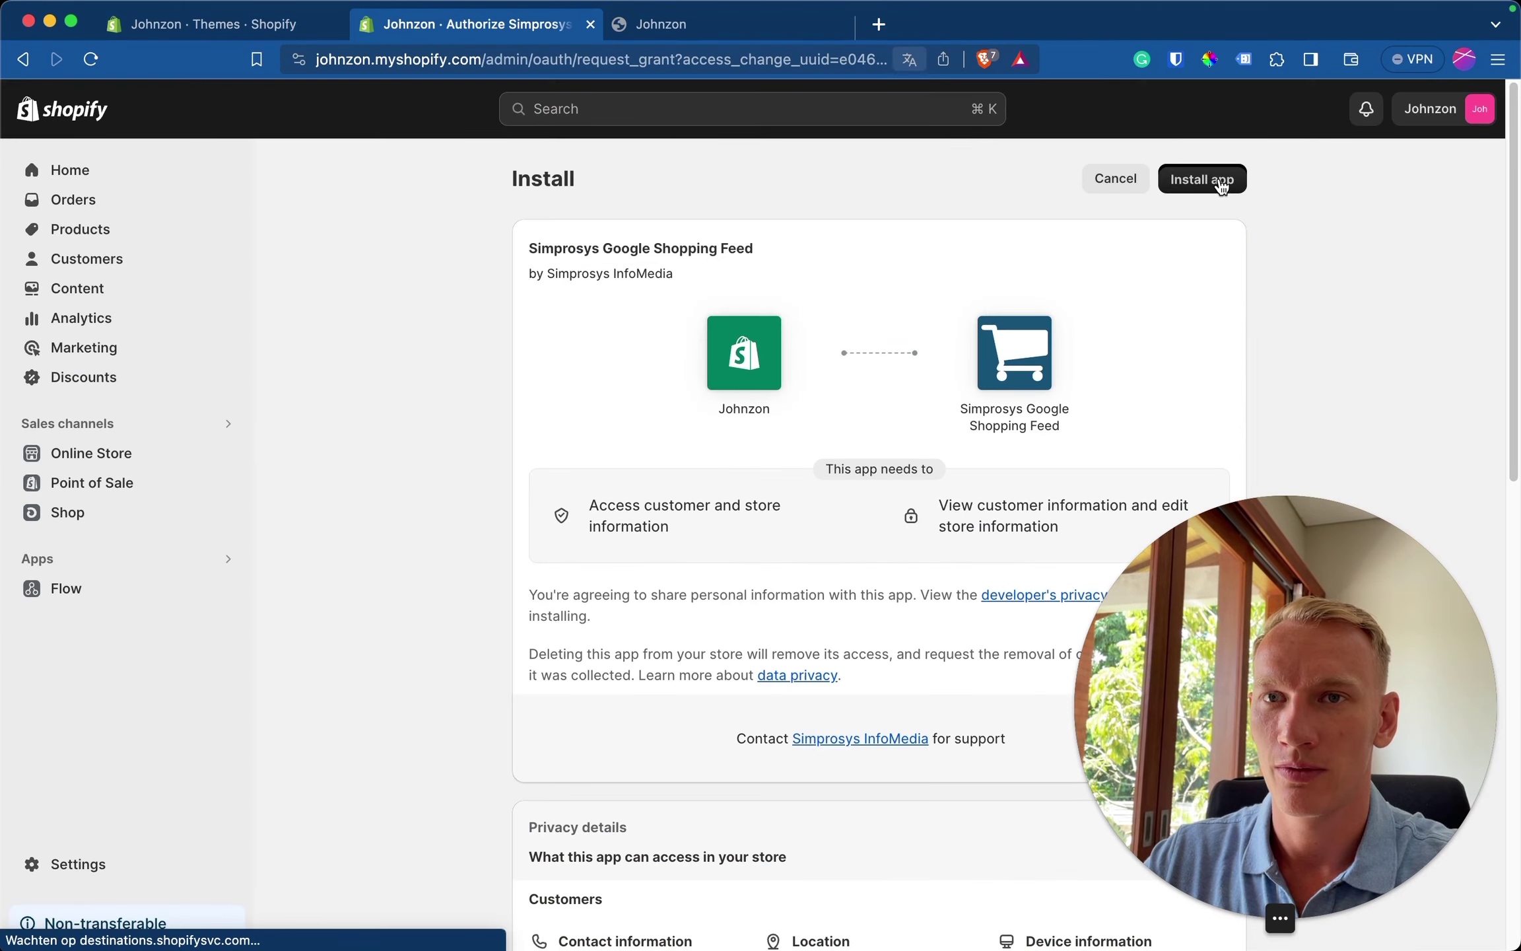
pyautogui.click(1214, 182)
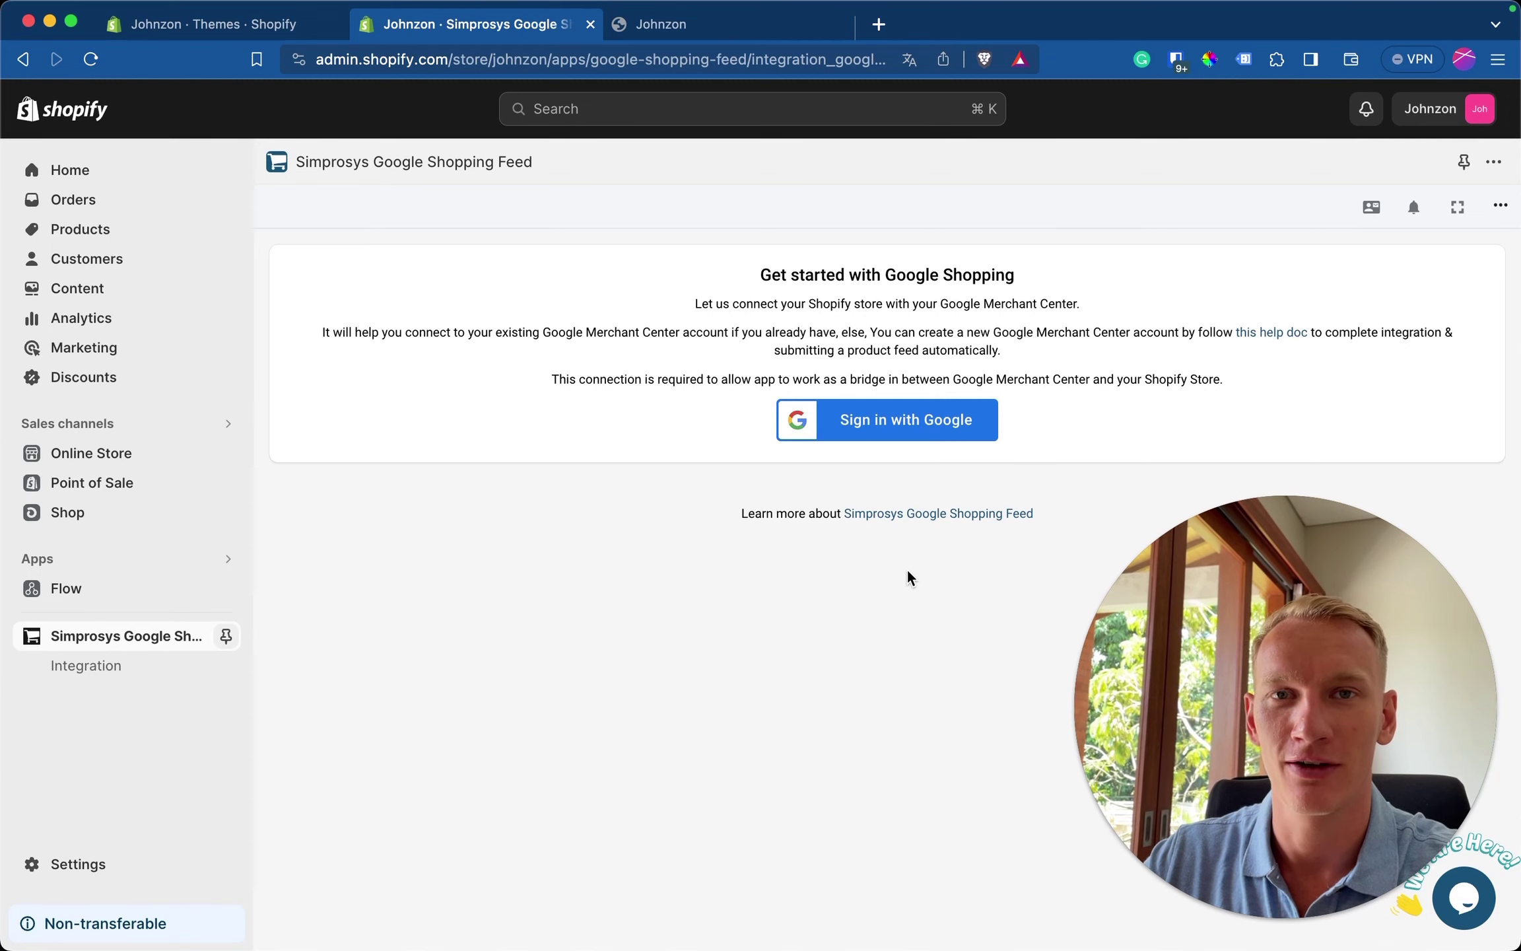
pyautogui.click(914, 422)
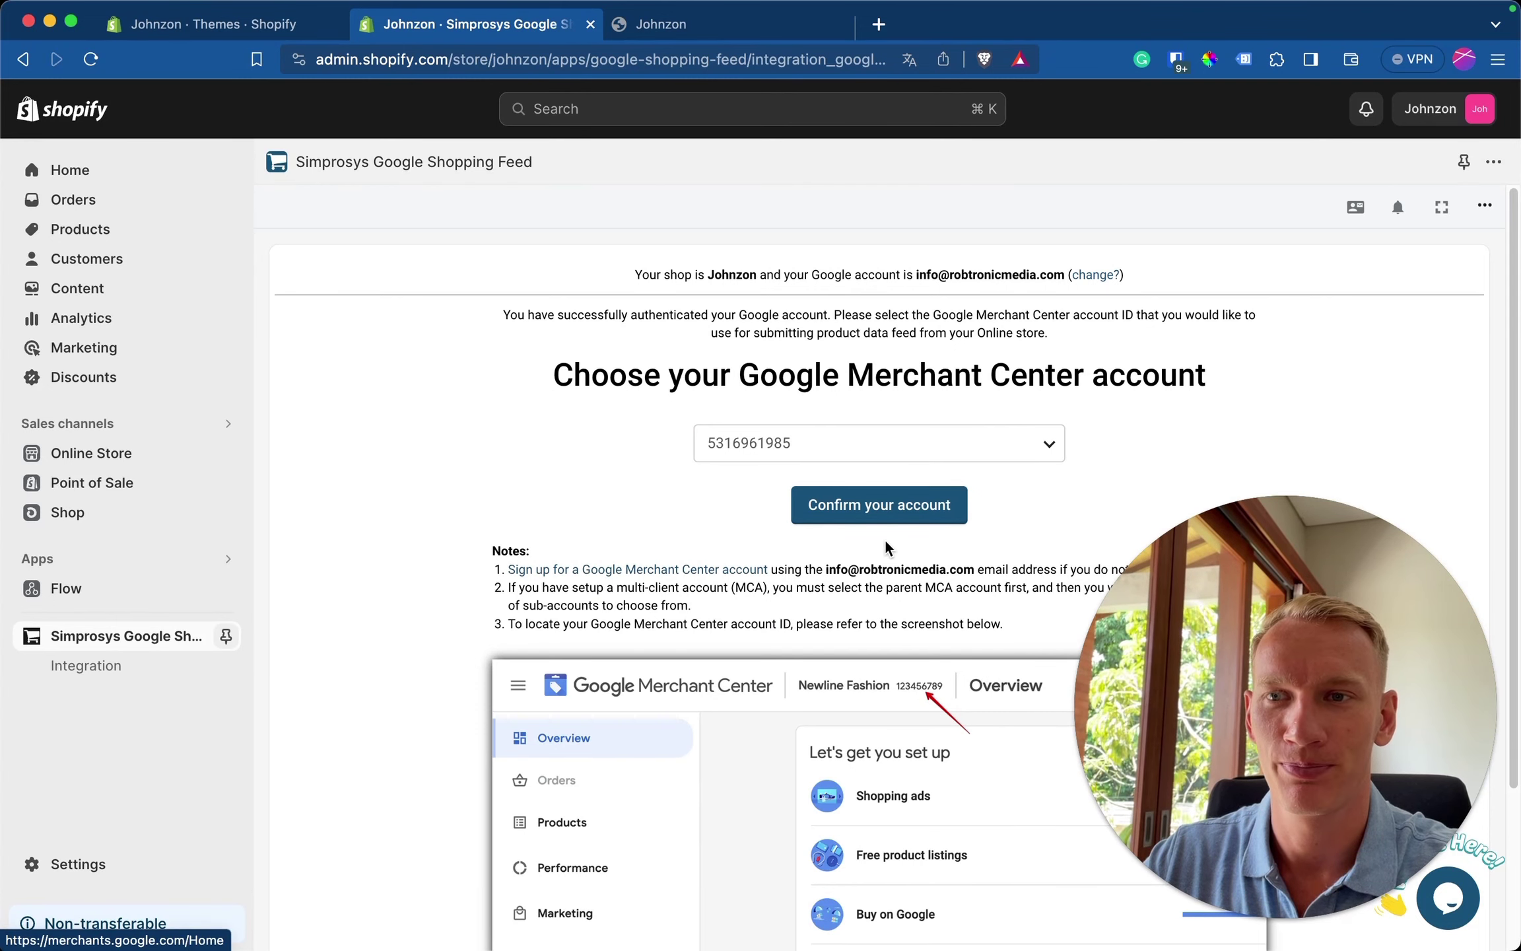
# Step: Link the chosen Merchant Center account and confirm its programs are enabled
pyautogui.click(937, 508)
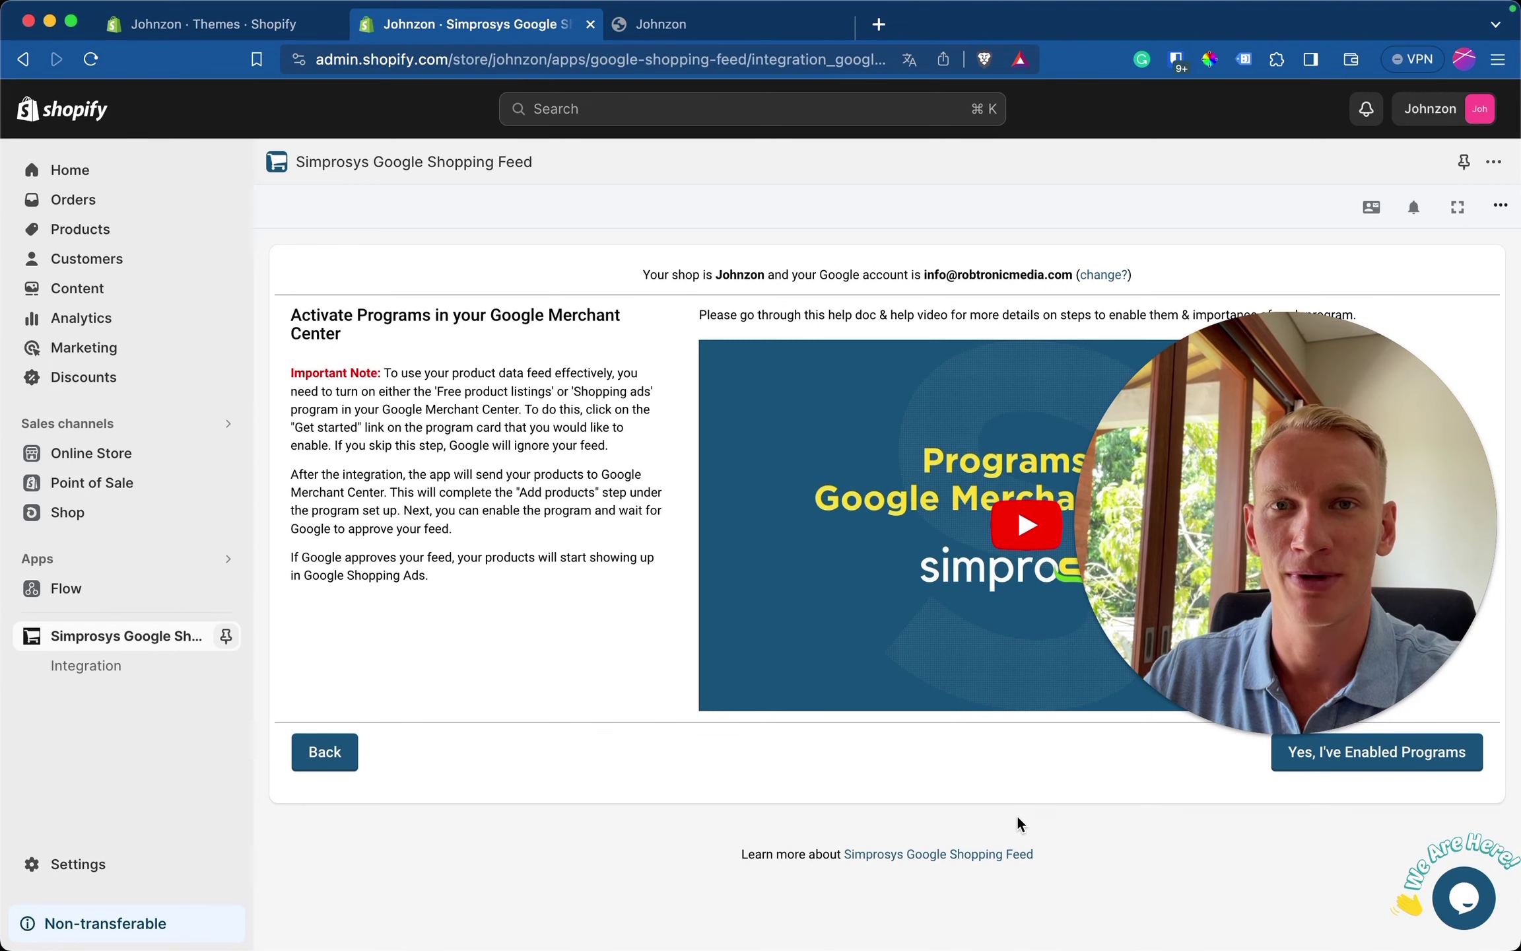
pyautogui.click(1431, 759)
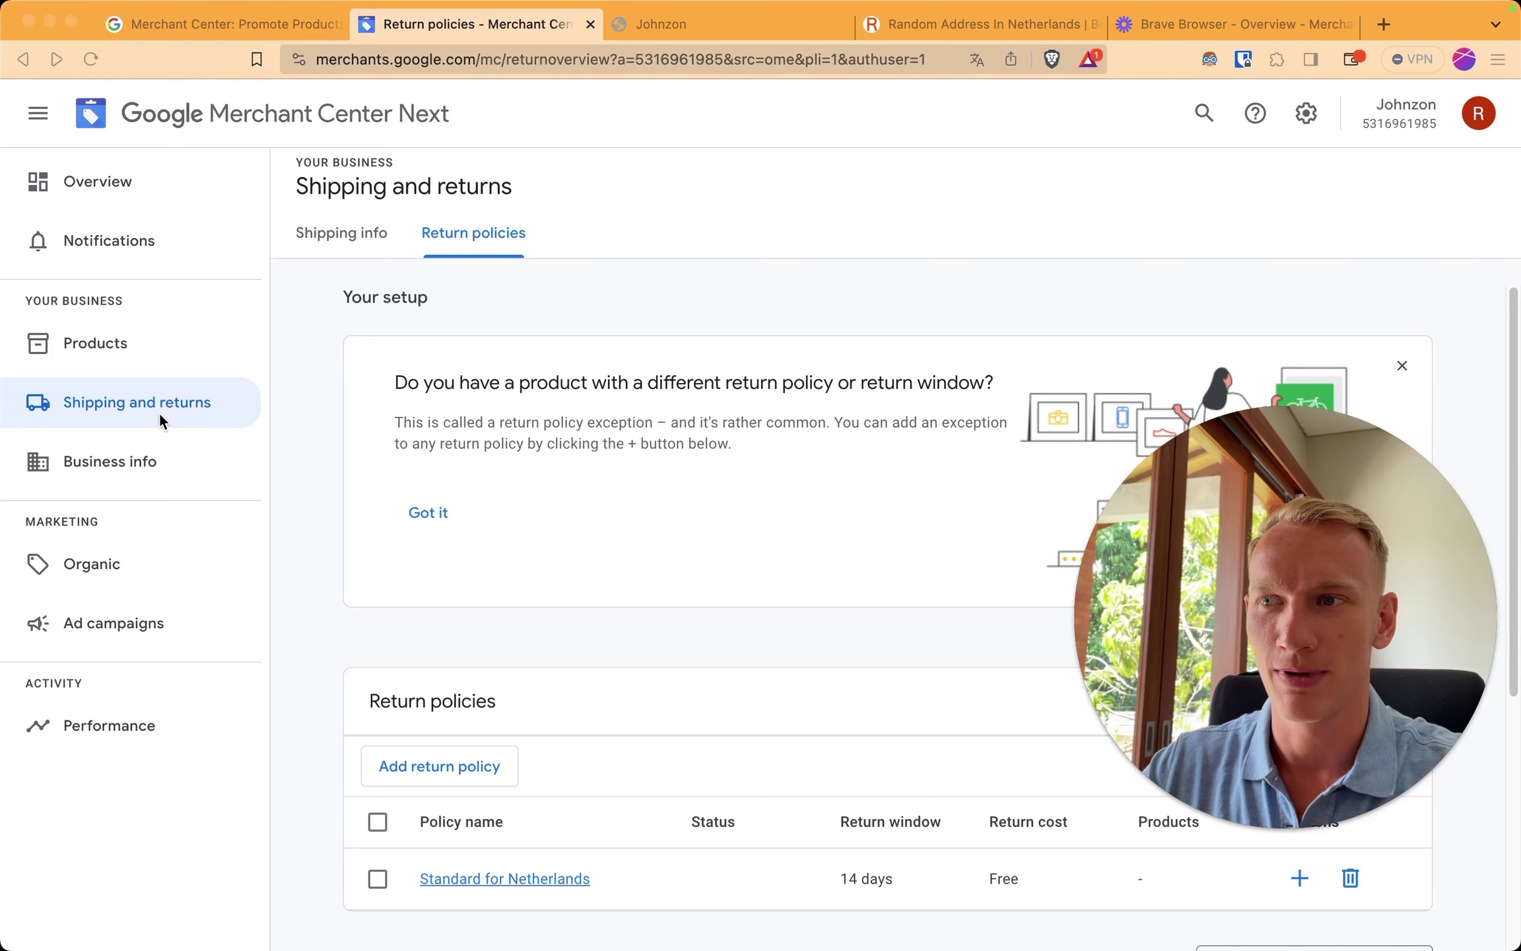
# Step: Open Business info in Merchant Center and start confirming the online store
pyautogui.click(157, 460)
pyautogui.click(152, 461)
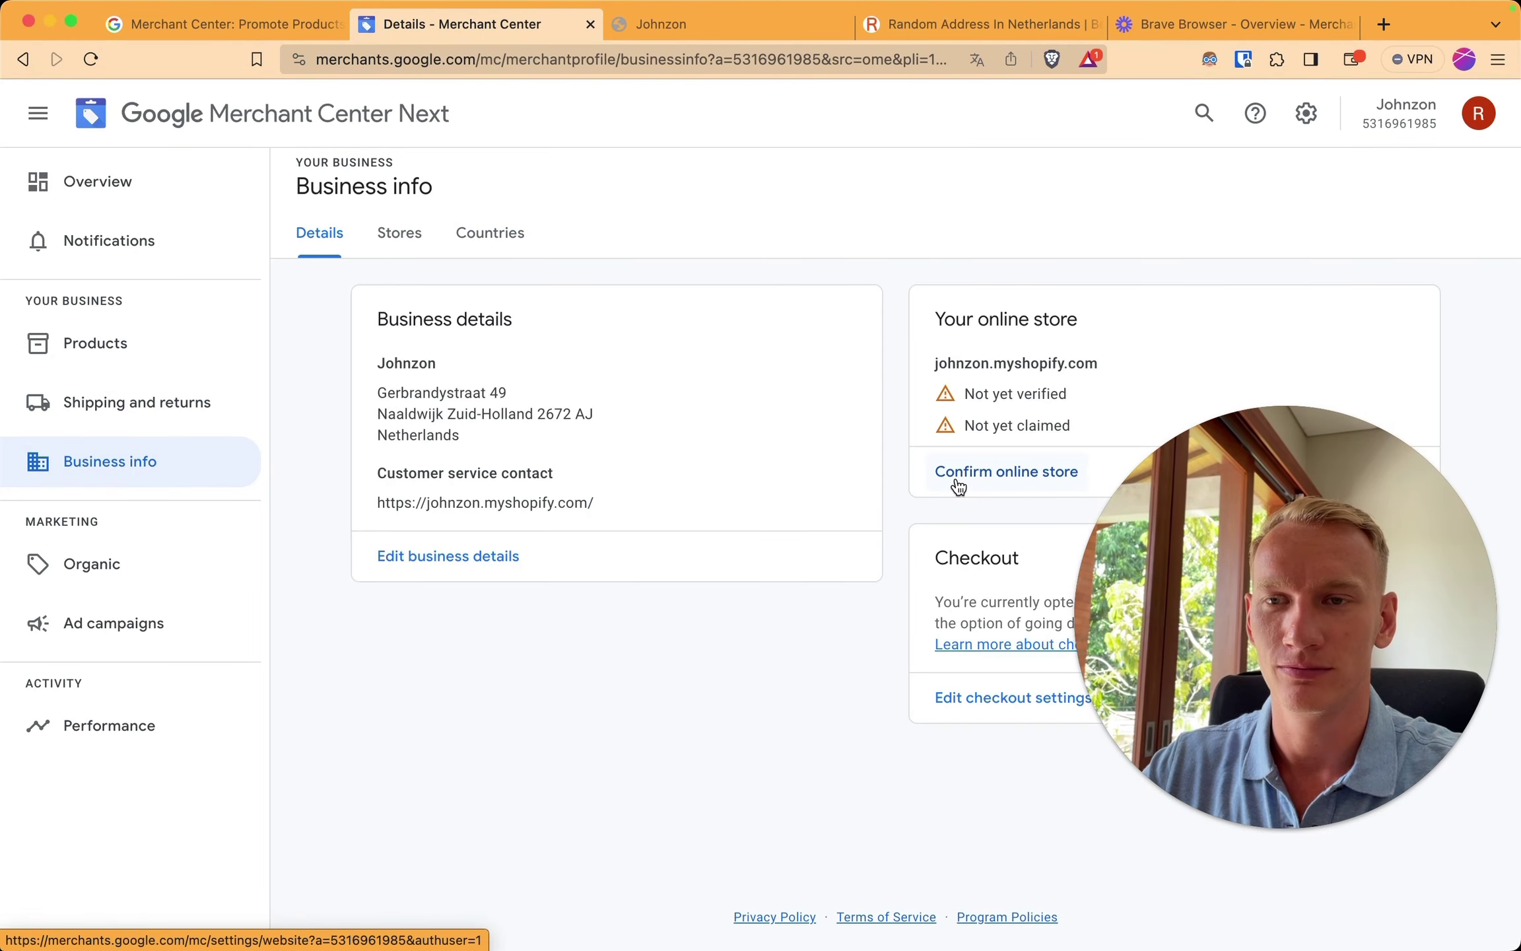
pyautogui.click(957, 482)
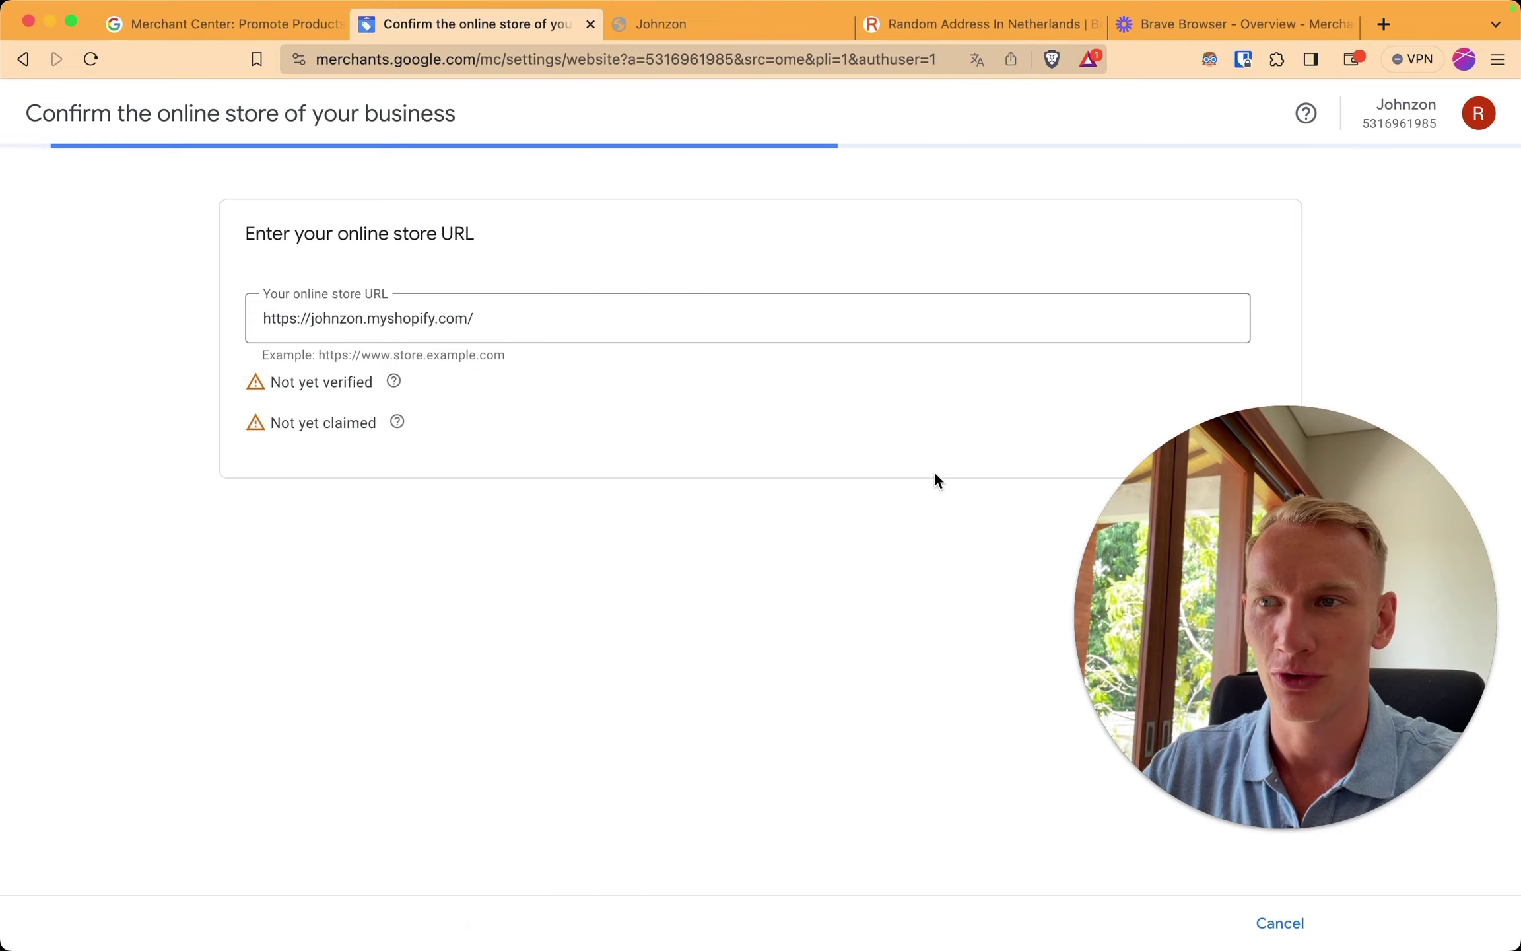
pyautogui.scroll(-2, 765, 577)
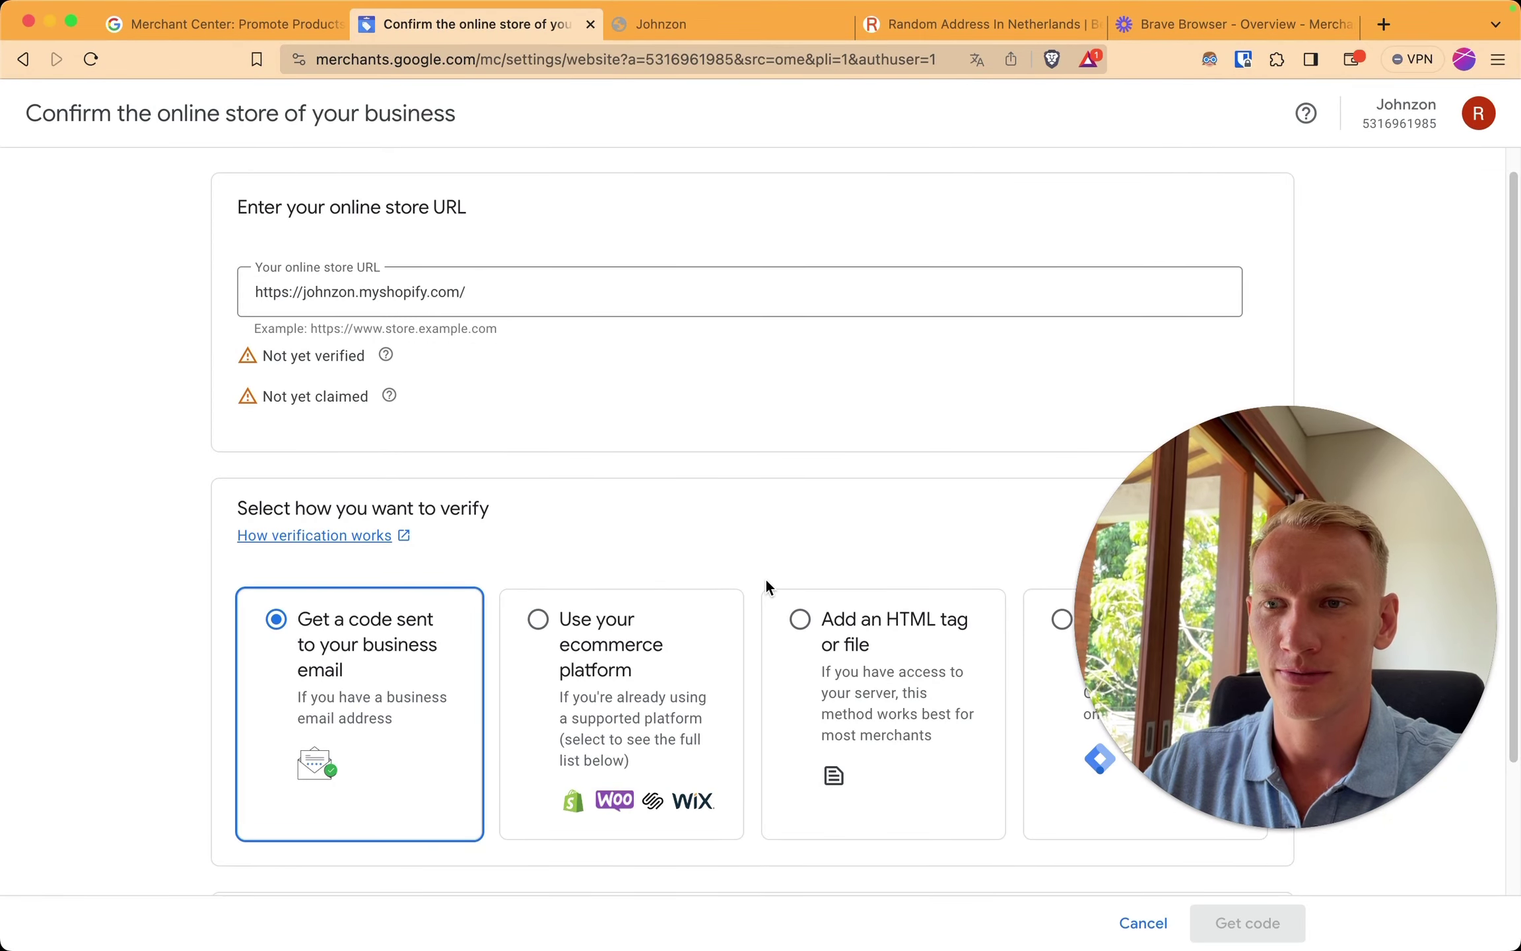
pyautogui.scroll(-1, 762, 604)
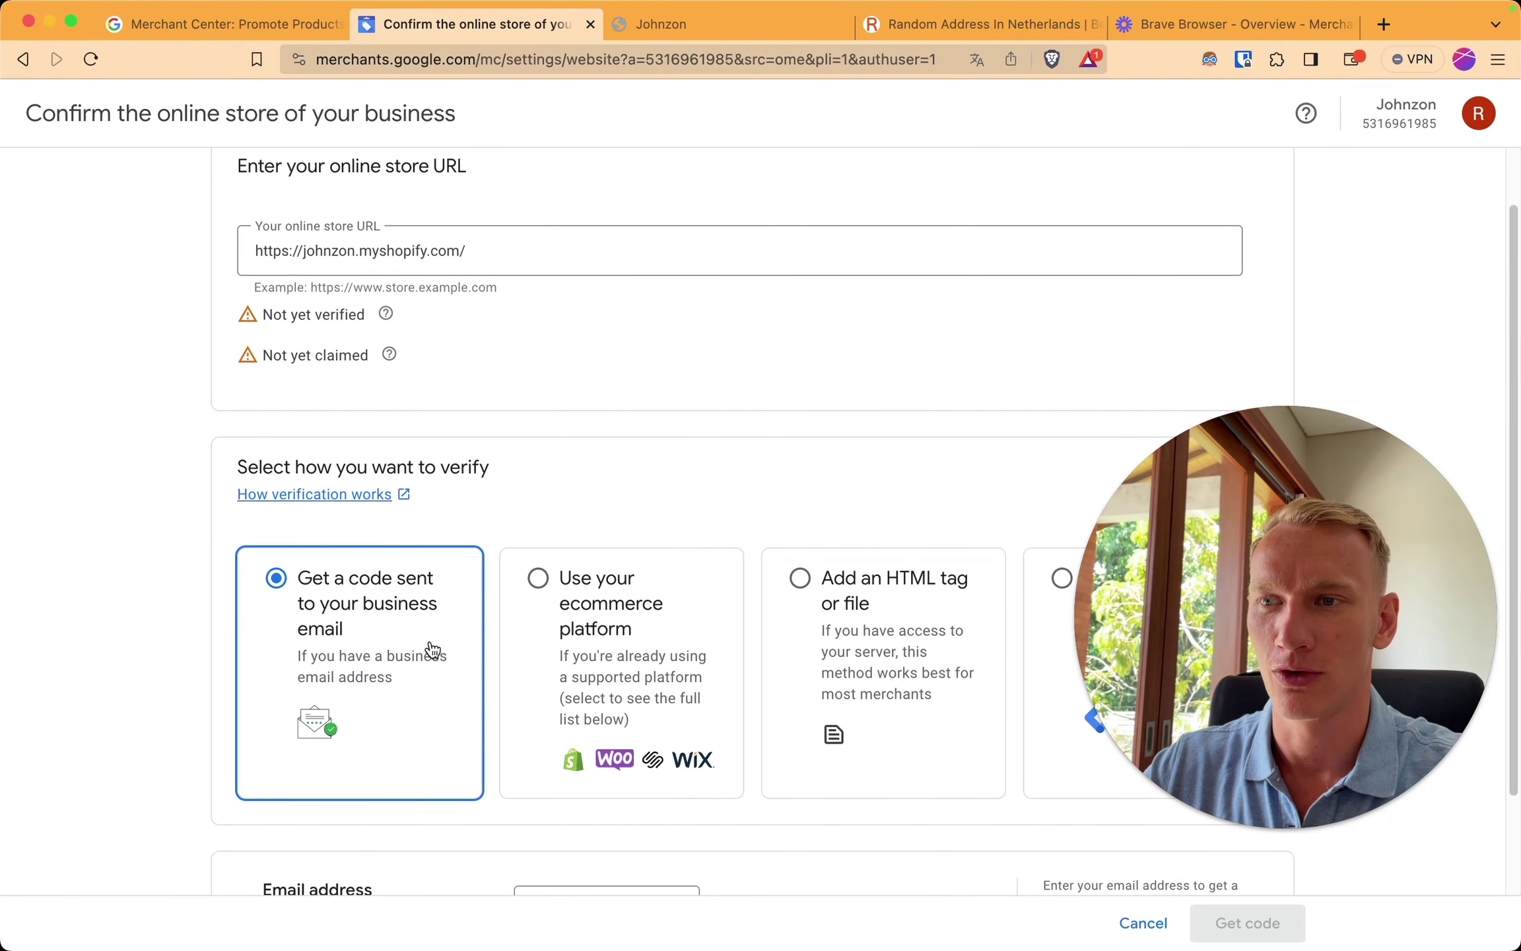
pyautogui.scroll(-2, 429, 652)
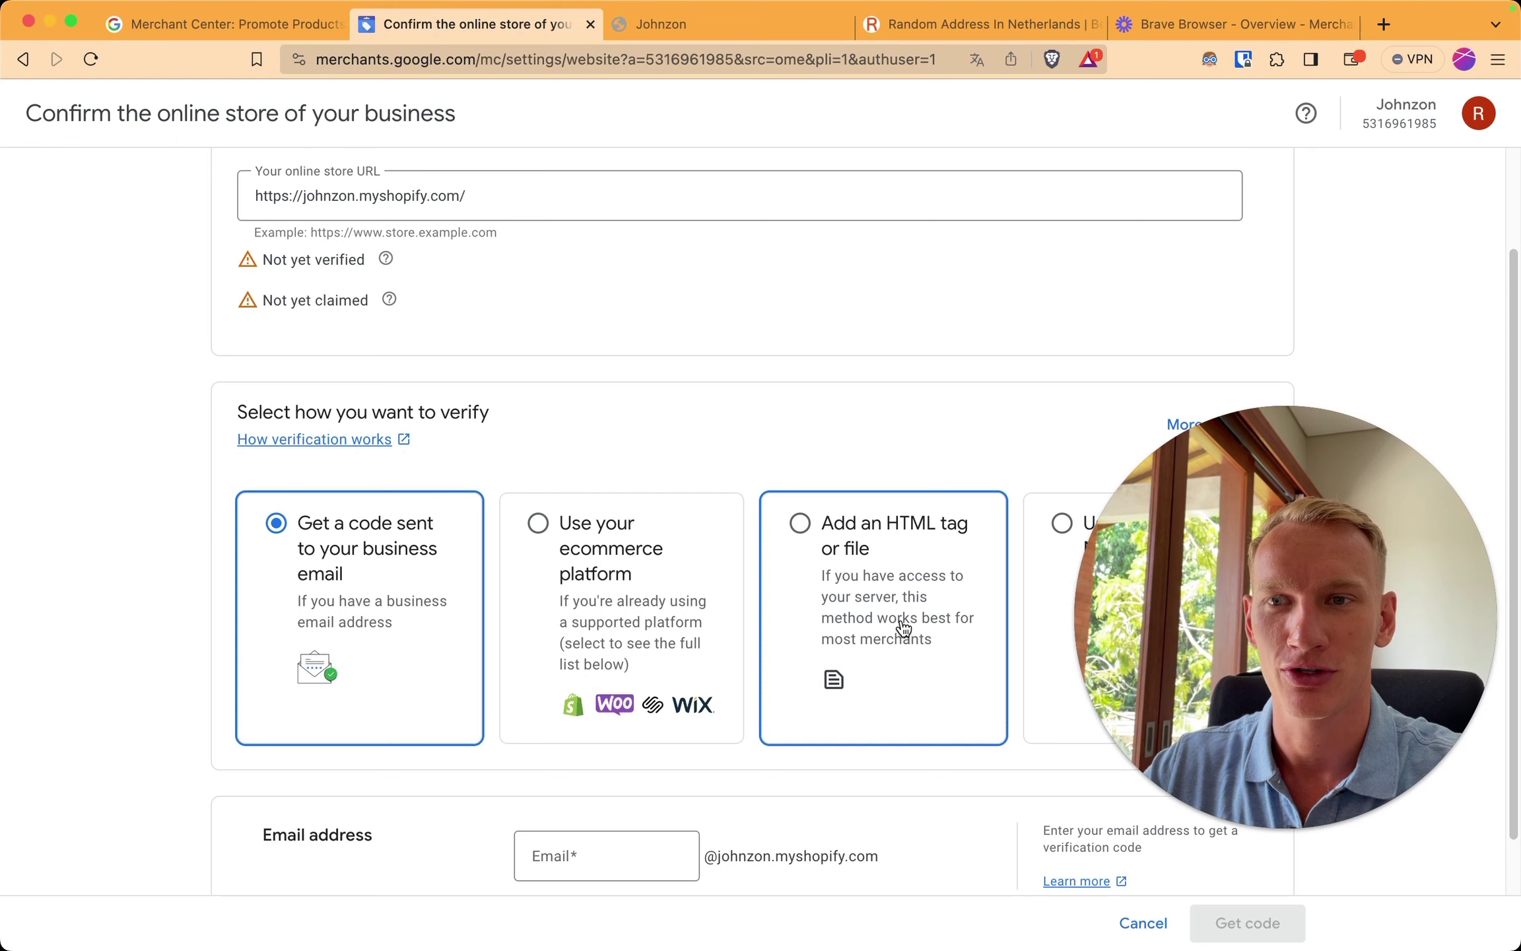
# Step: Choose HTML-tag verification and copy the google-site-verification meta tag
pyautogui.click(902, 627)
pyautogui.scroll(-5, 889, 627)
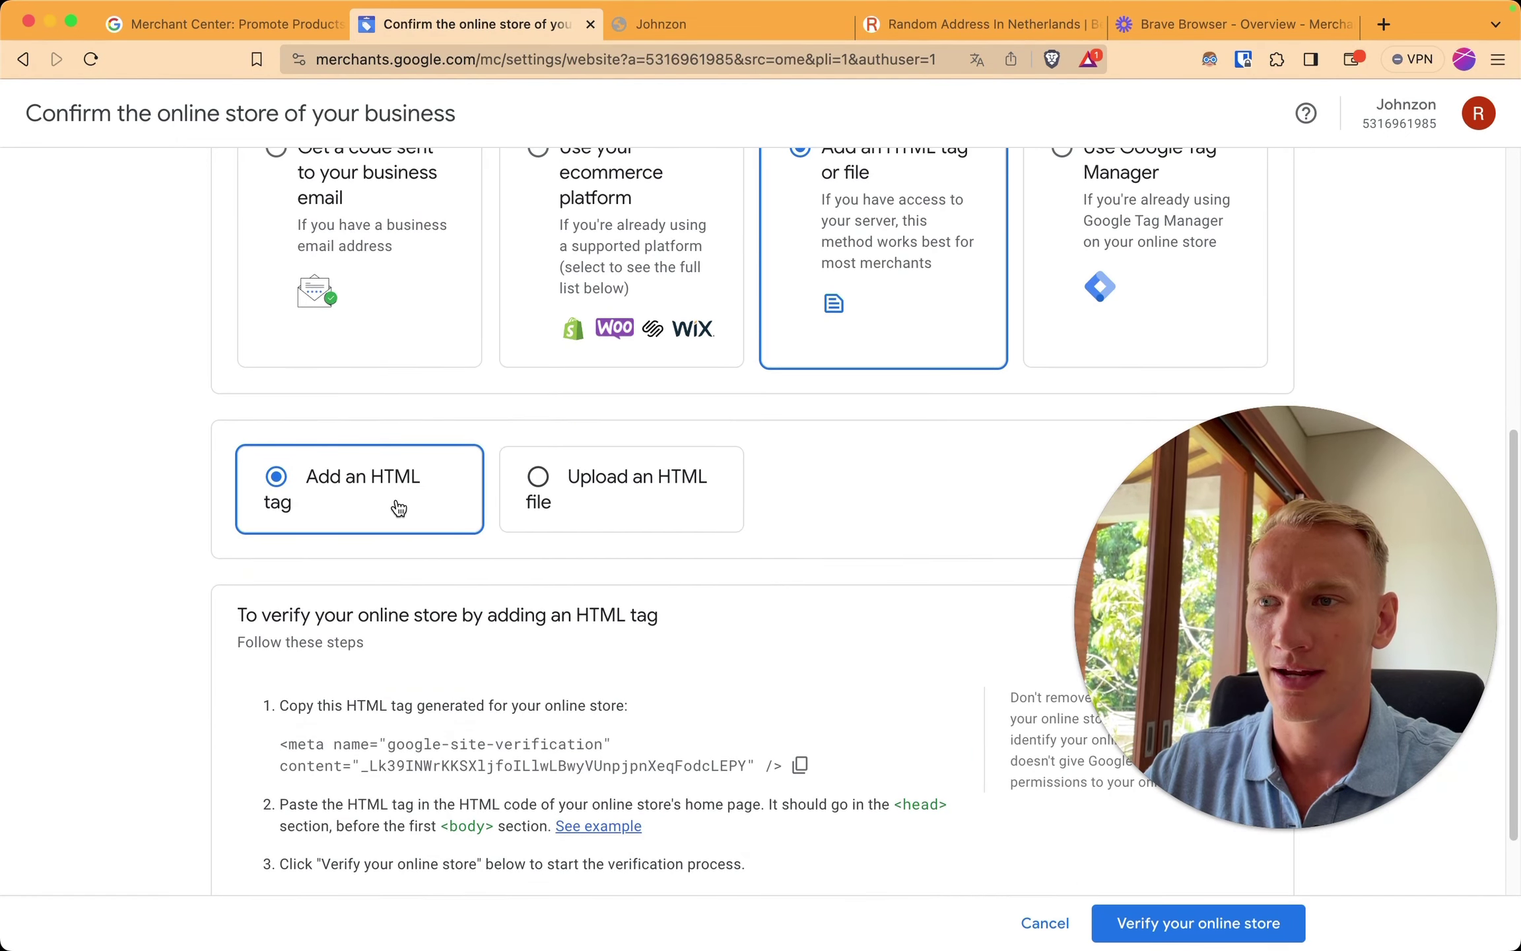
pyautogui.scroll(-2, 780, 815)
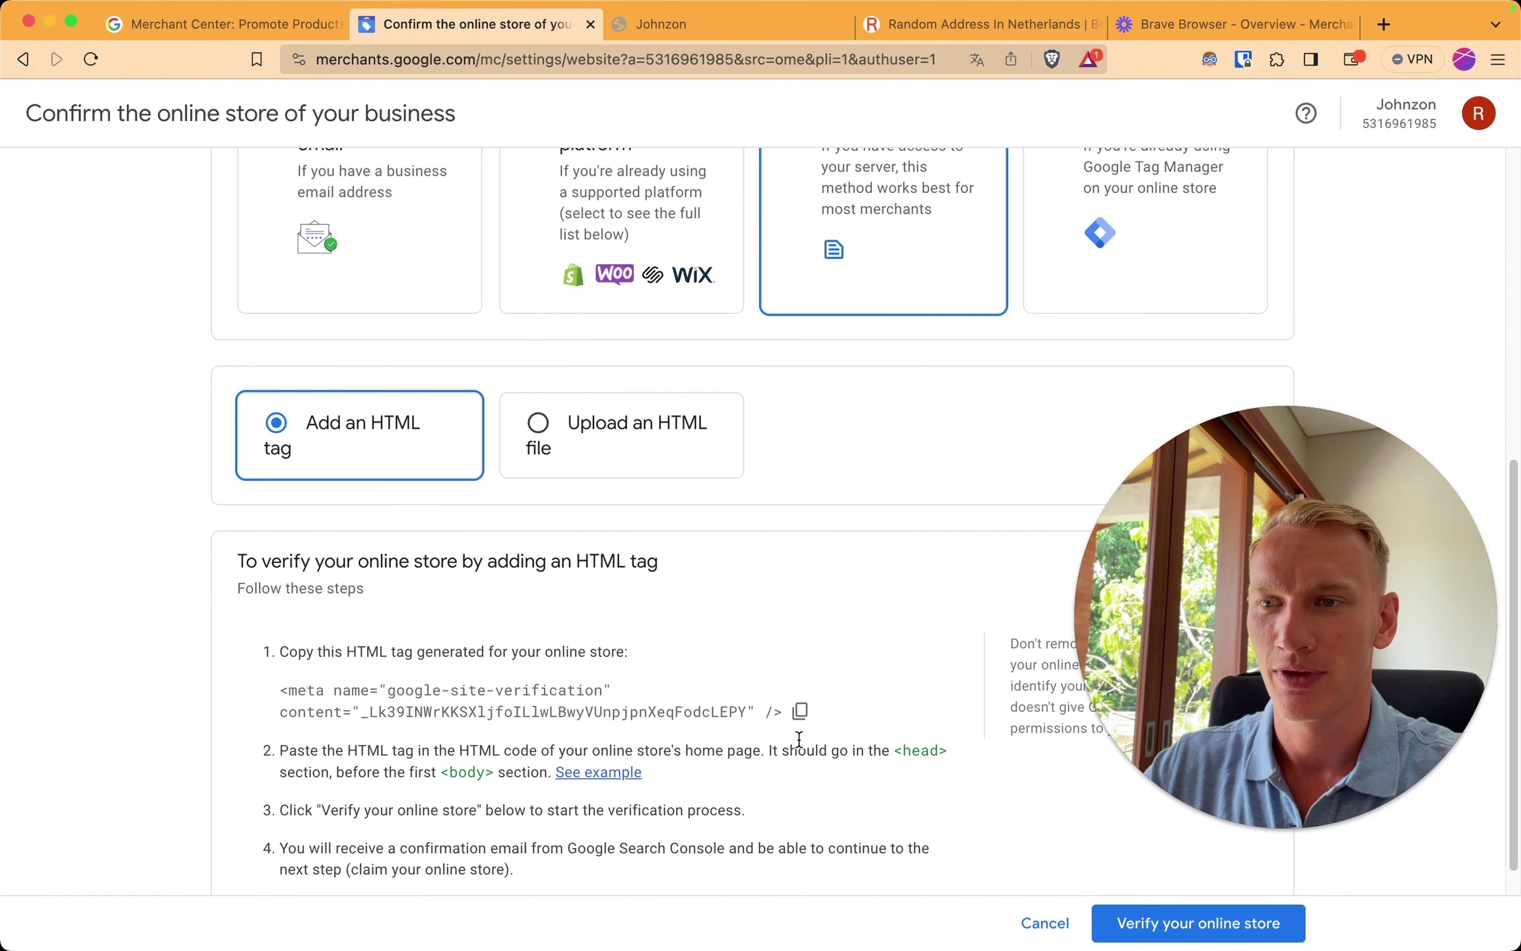
pyautogui.click(801, 714)
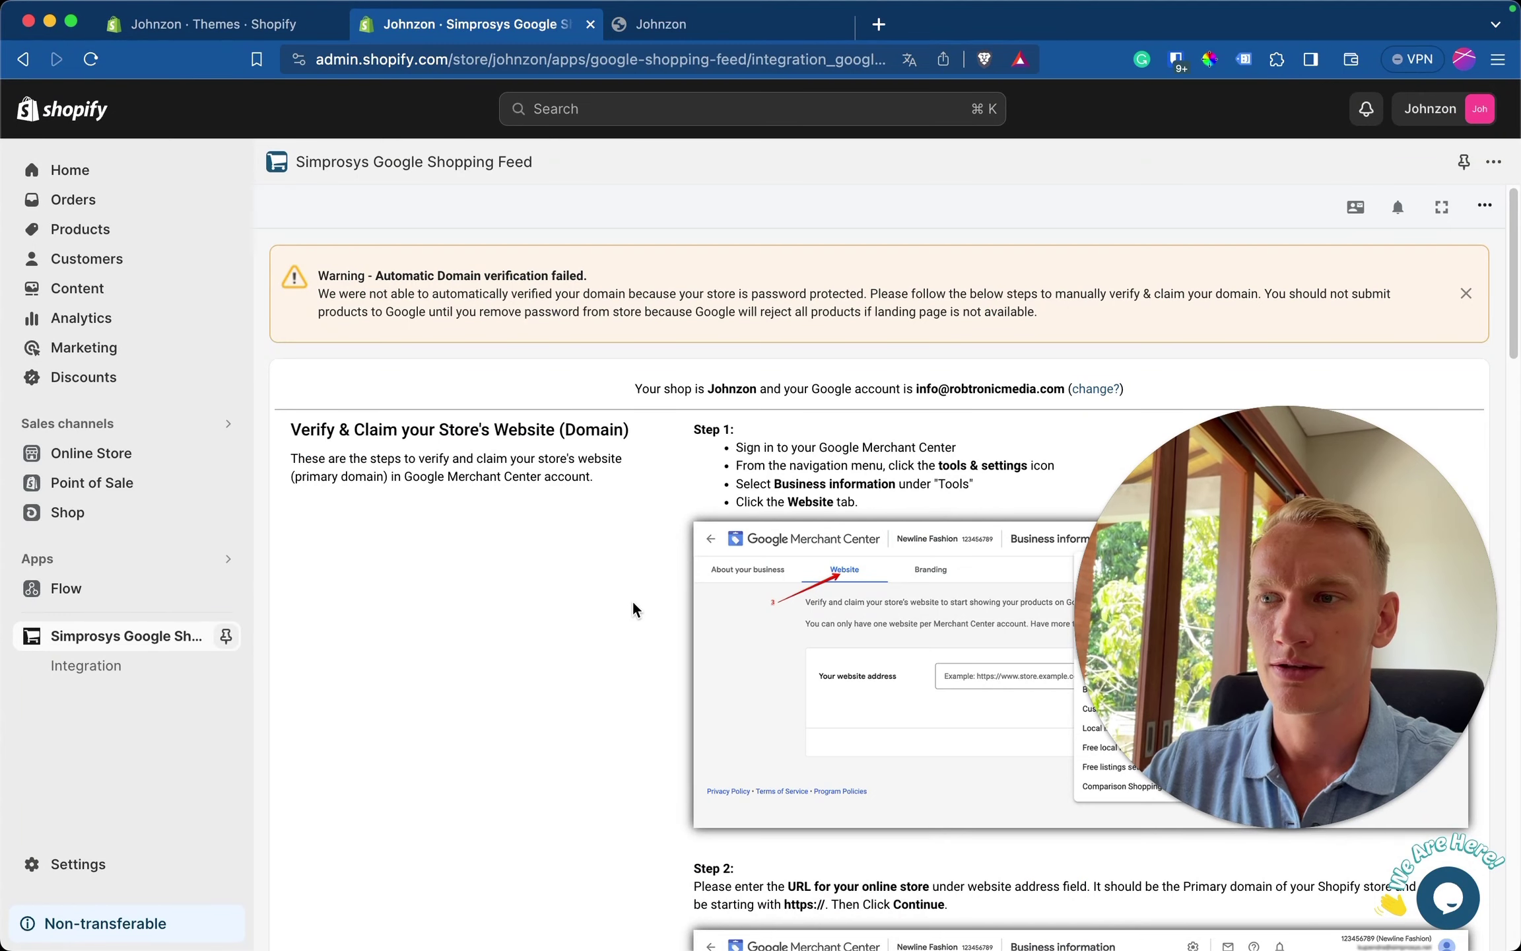
# Step: Paste the verification meta tag under <head> in the Dawn theme's theme.liquid and save it
pyautogui.click(121, 463)
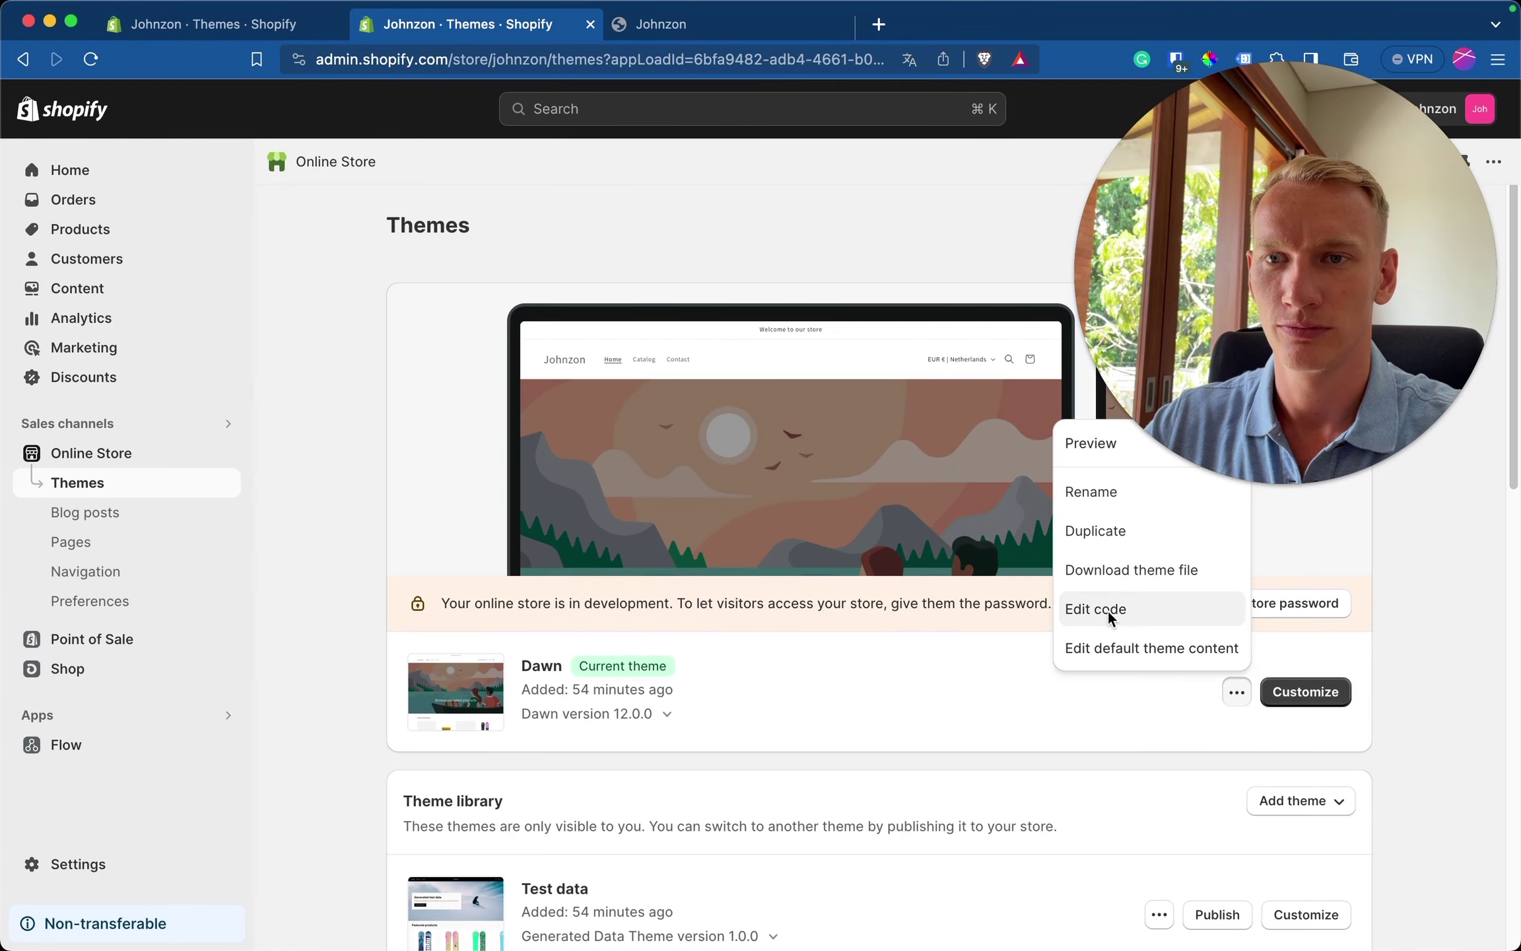
pyautogui.click(1109, 610)
pyautogui.click(197, 341)
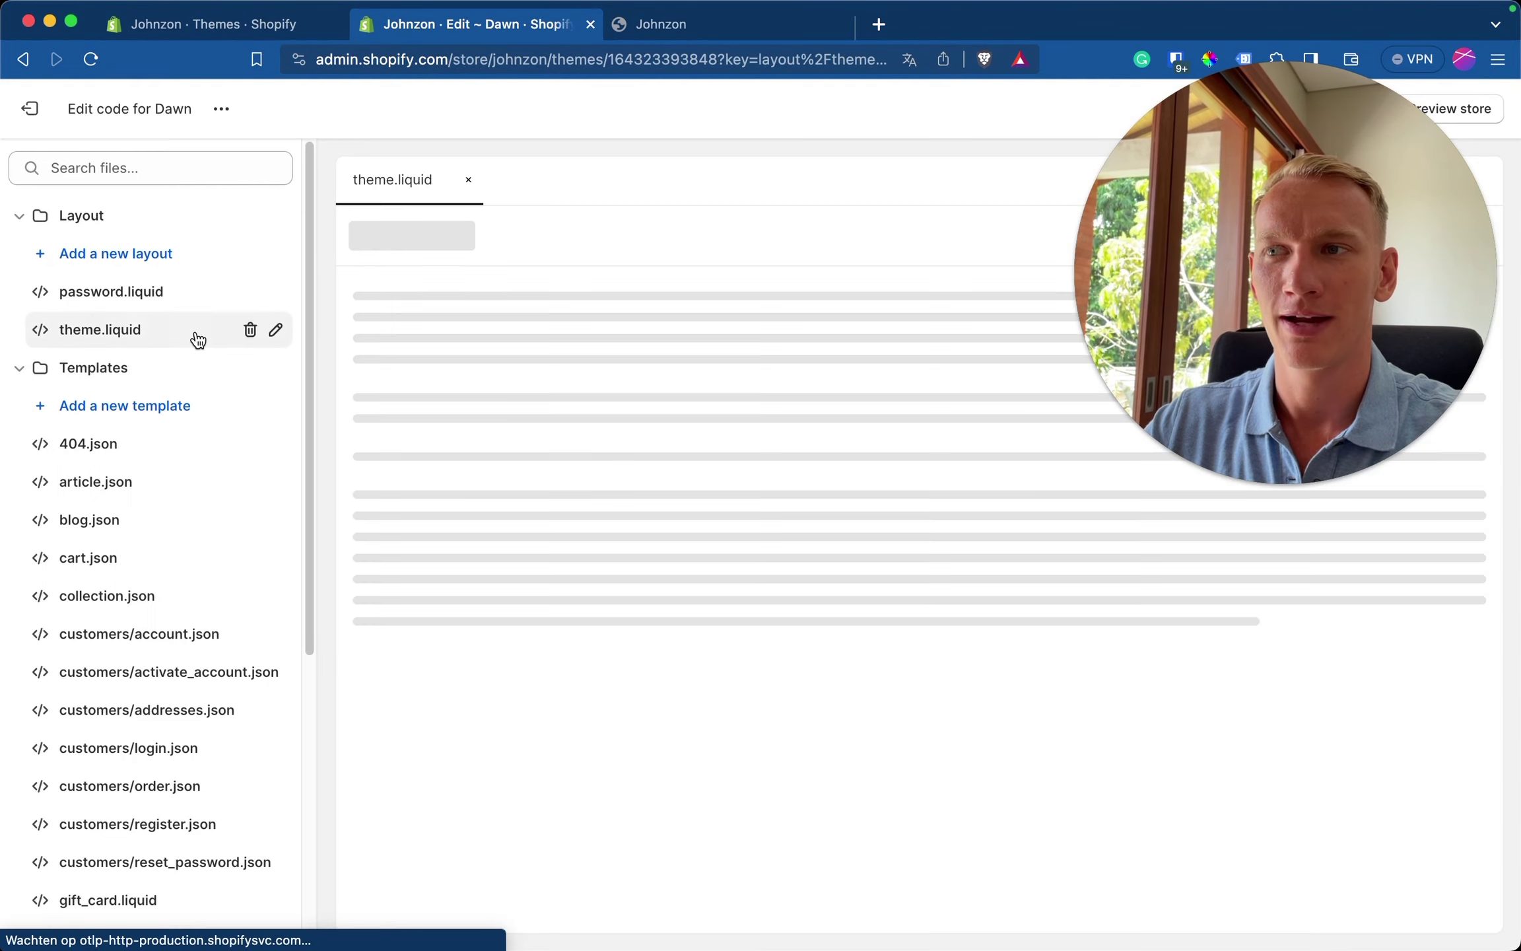
pyautogui.click(403, 338)
pyautogui.press('super+v')
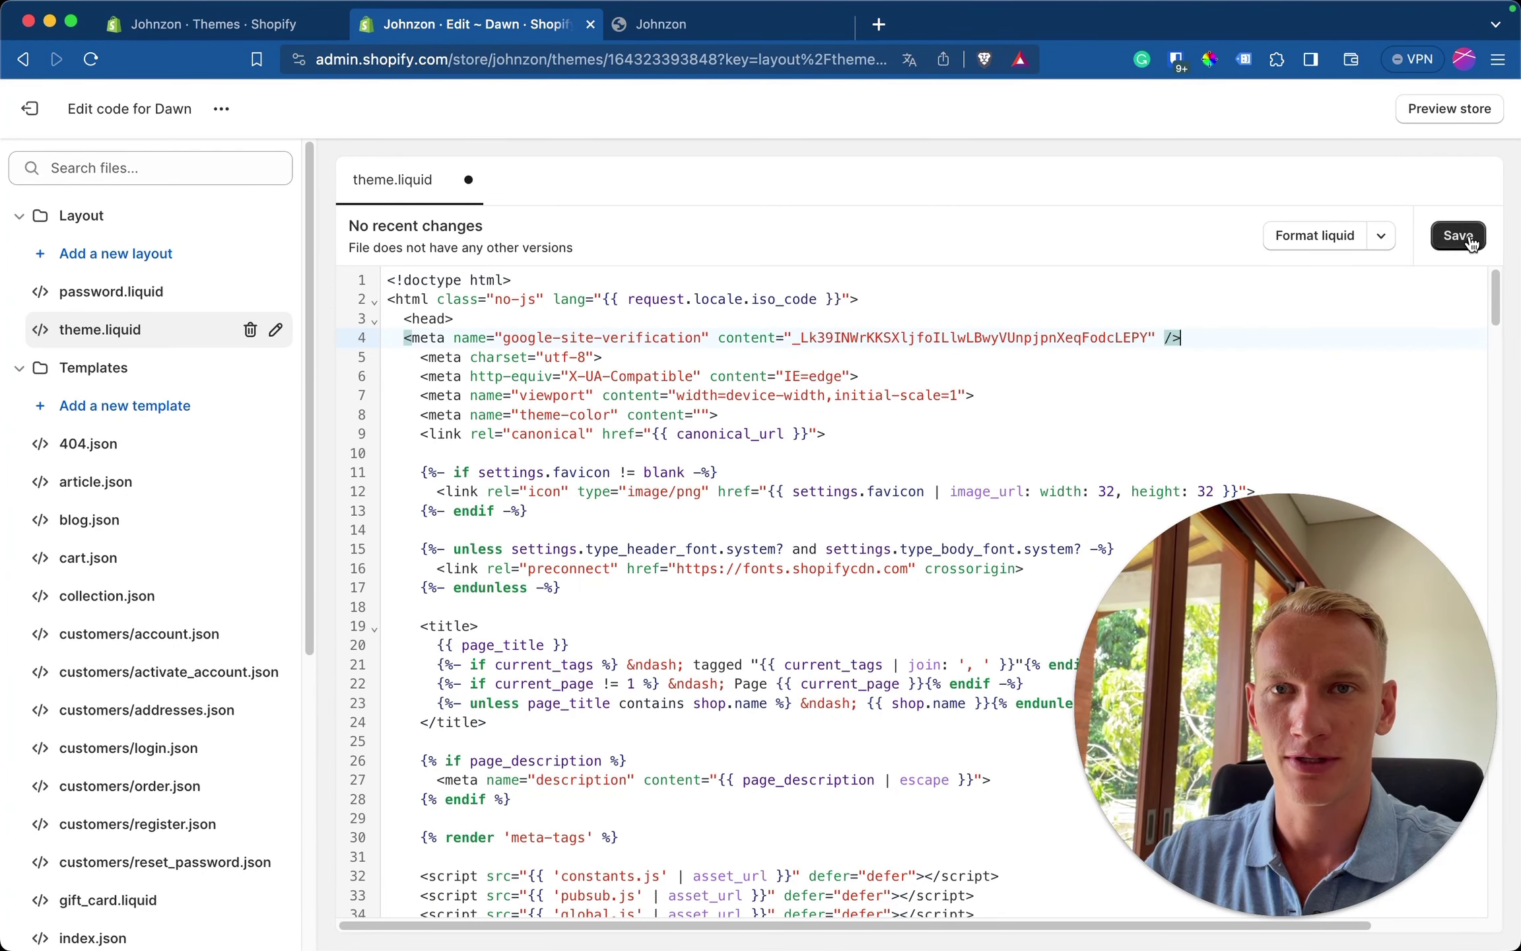
pyautogui.click(1468, 240)
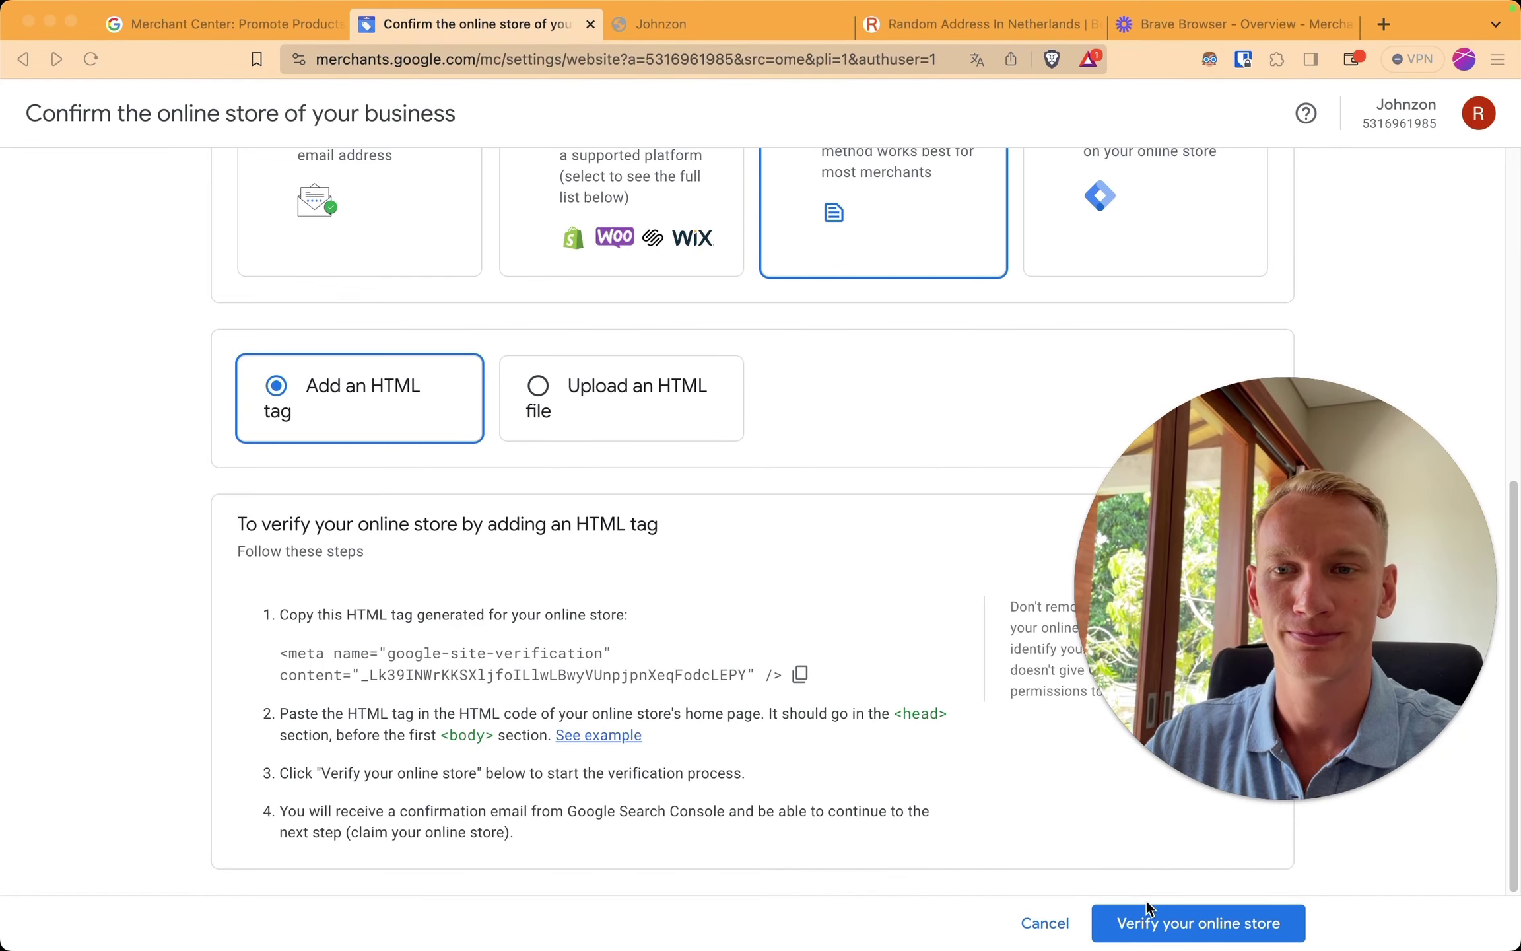
# Step: Request verification of the online store on the Confirm online store page
pyautogui.click(1181, 929)
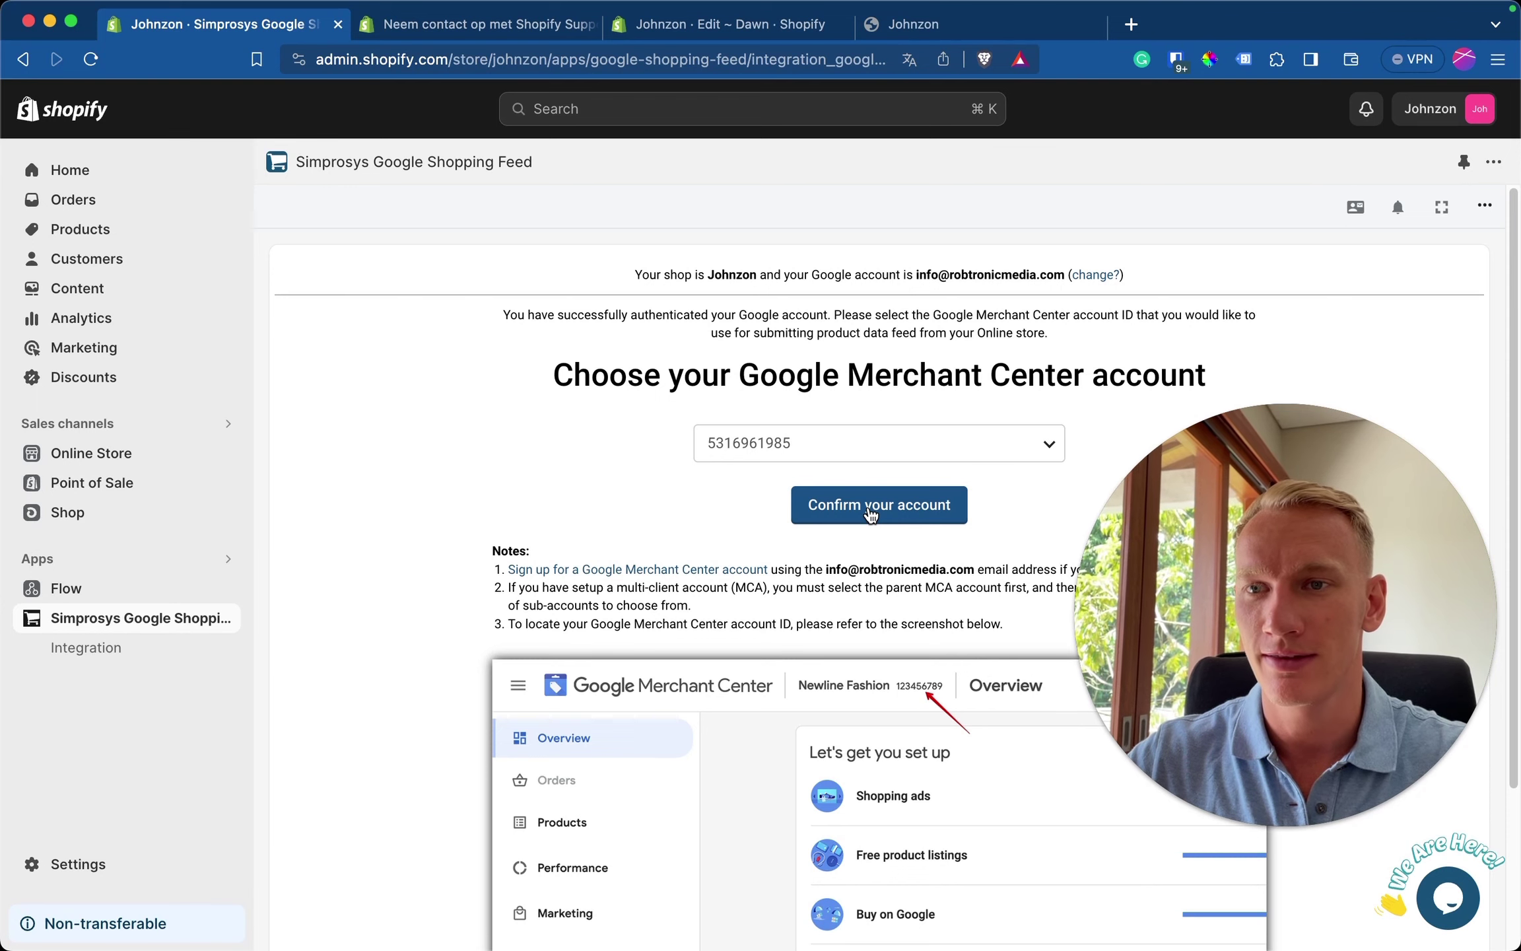
# Step: Confirm the Merchant Center account and enabled programs, then skip the domain test
pyautogui.click(870, 514)
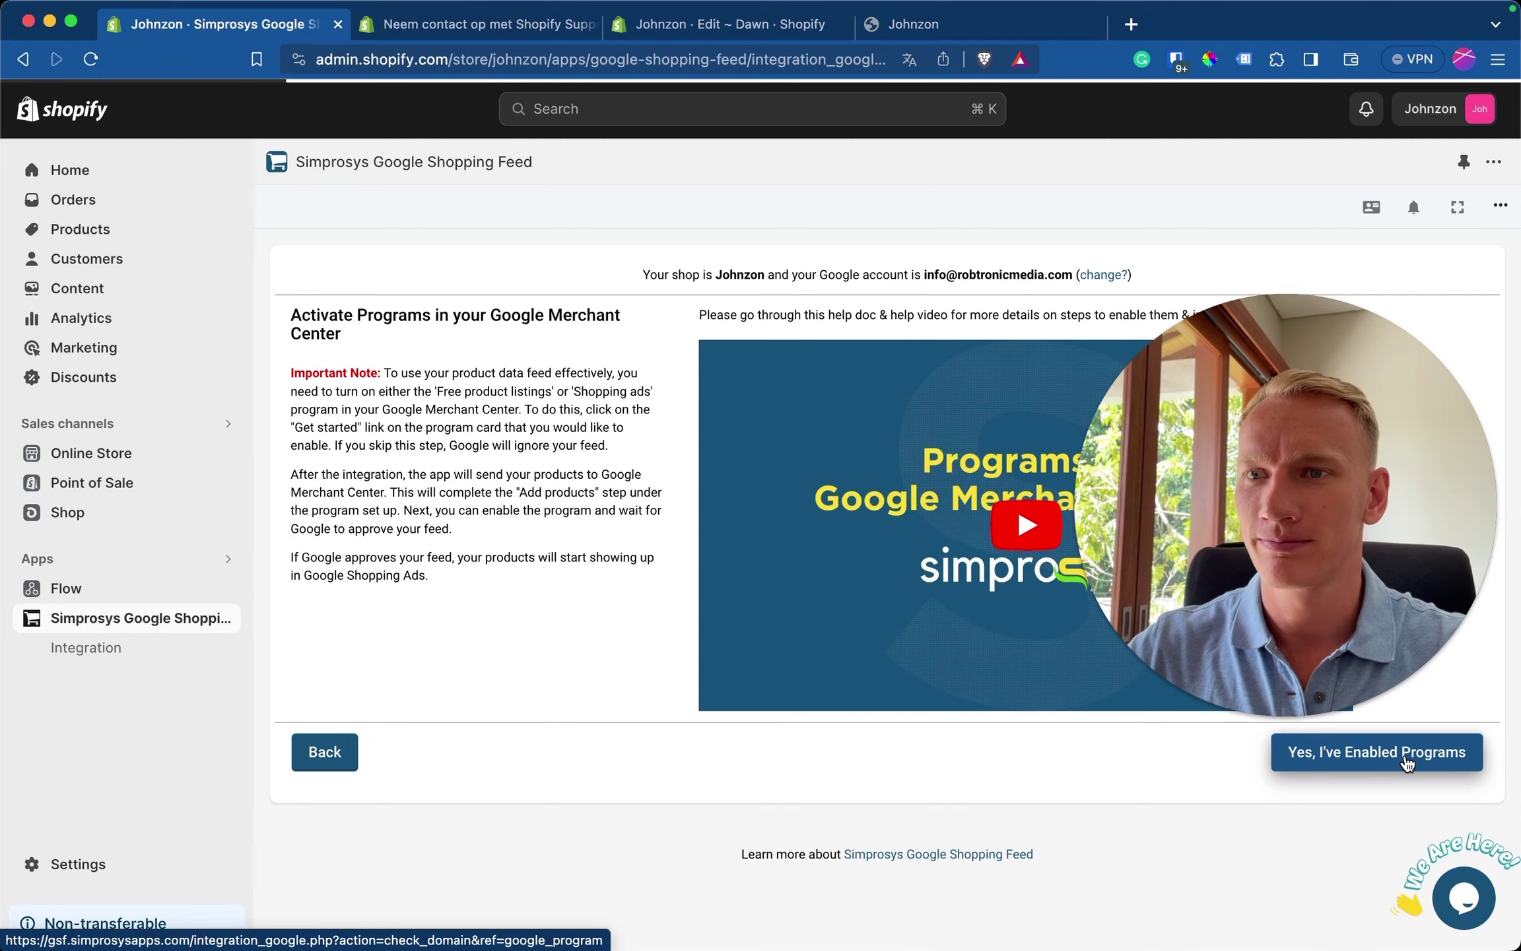
pyautogui.click(1406, 763)
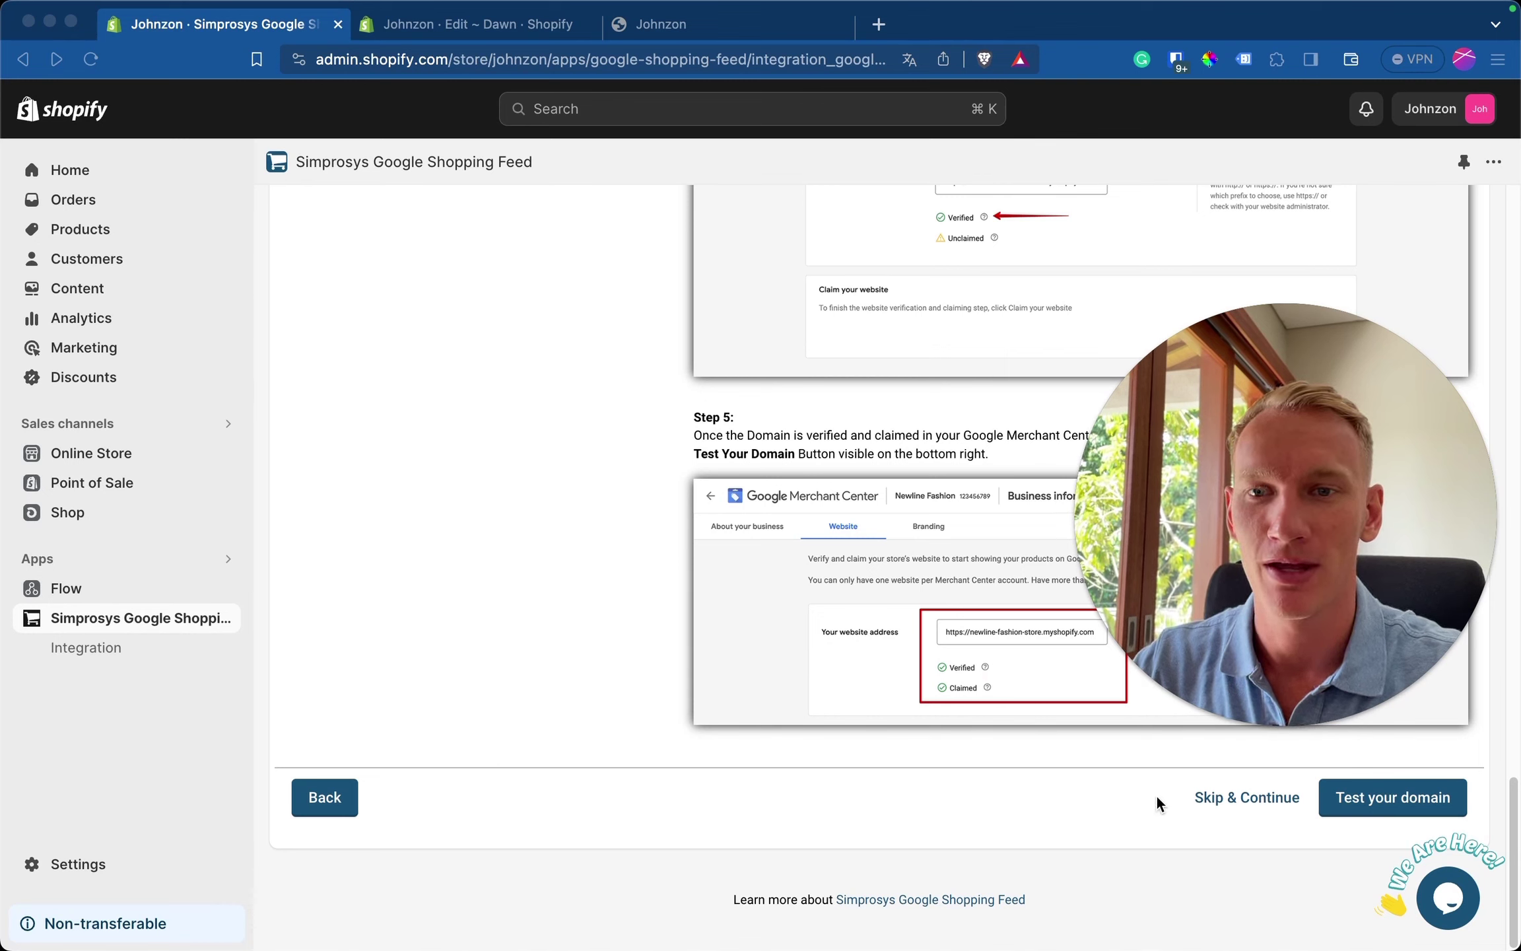
pyautogui.click(1241, 799)
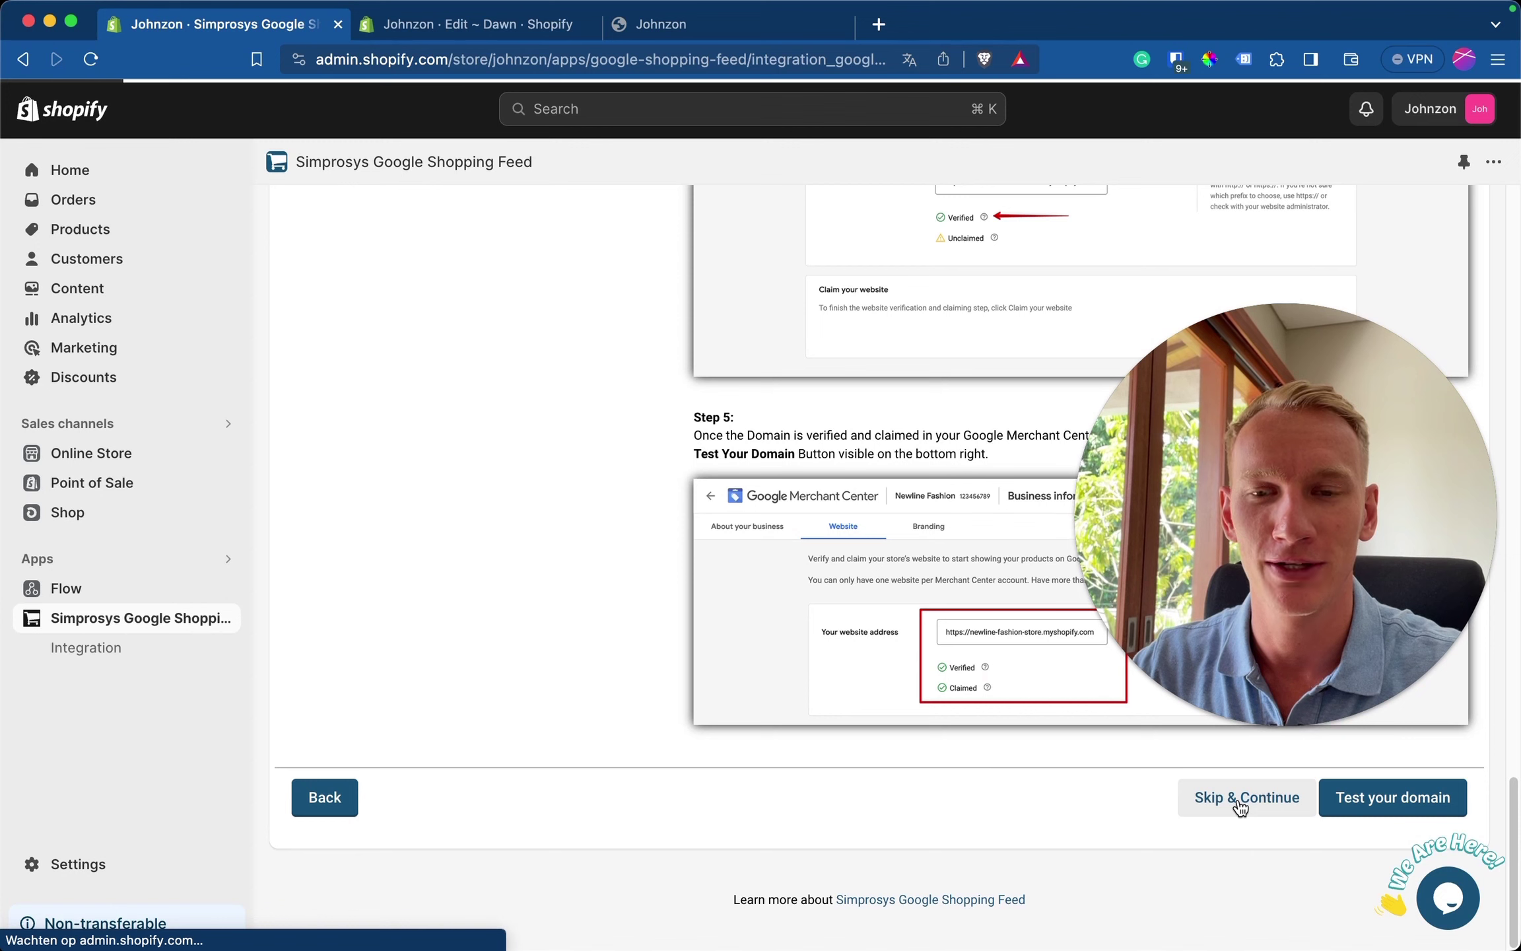
# Step: Choose Global Format for product IDs and sync the store's products to Merchant Center
pyautogui.scroll(-1, 974, 748)
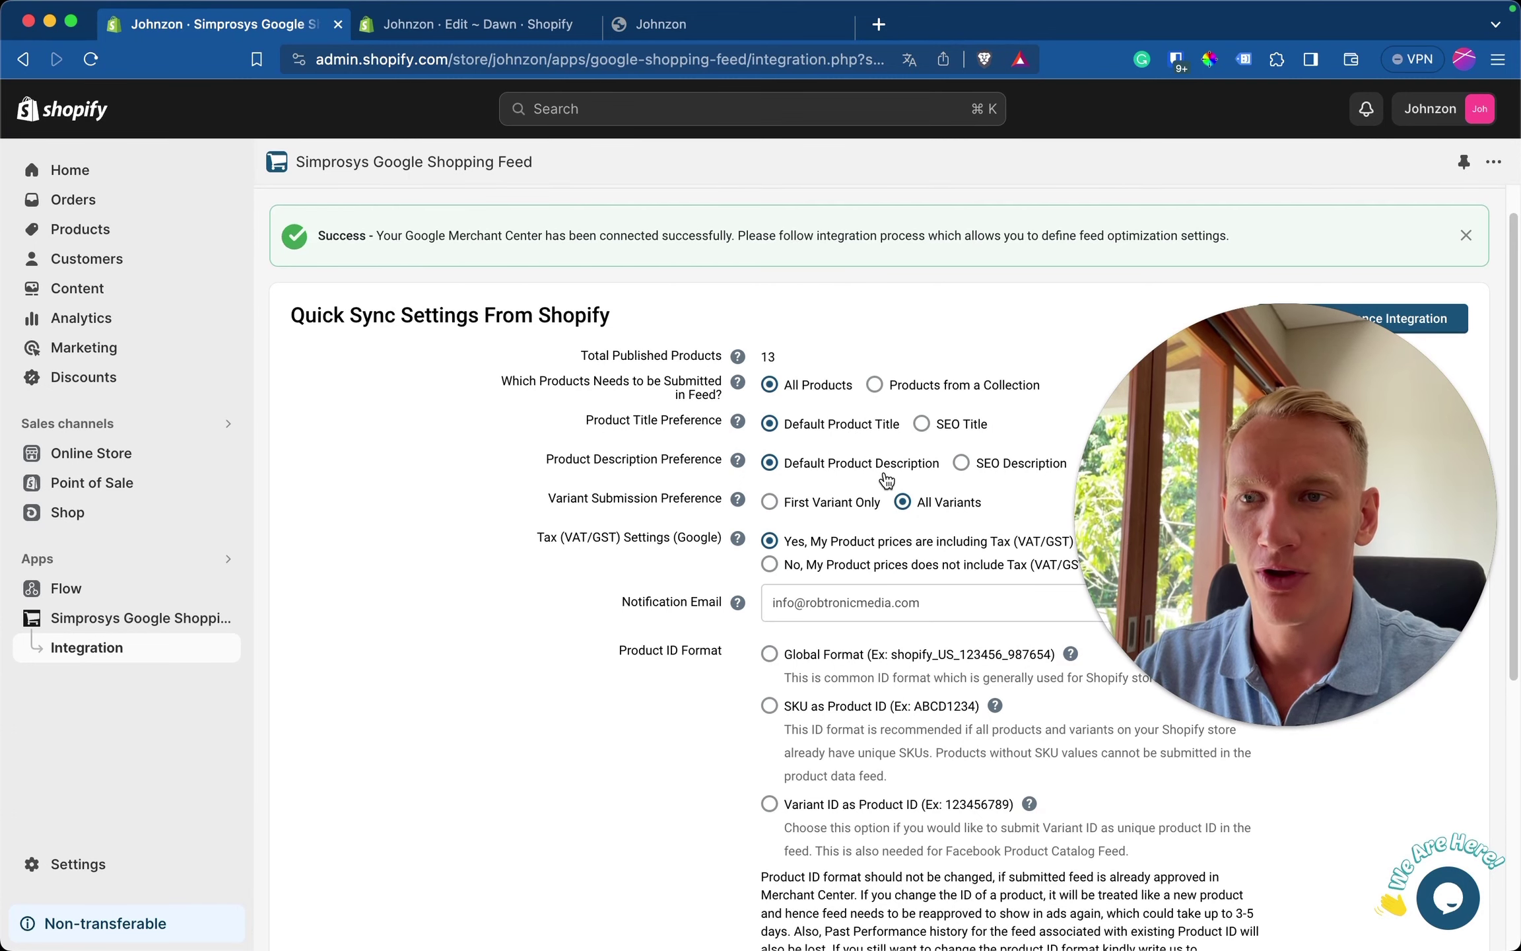
pyautogui.scroll(-1, 944, 522)
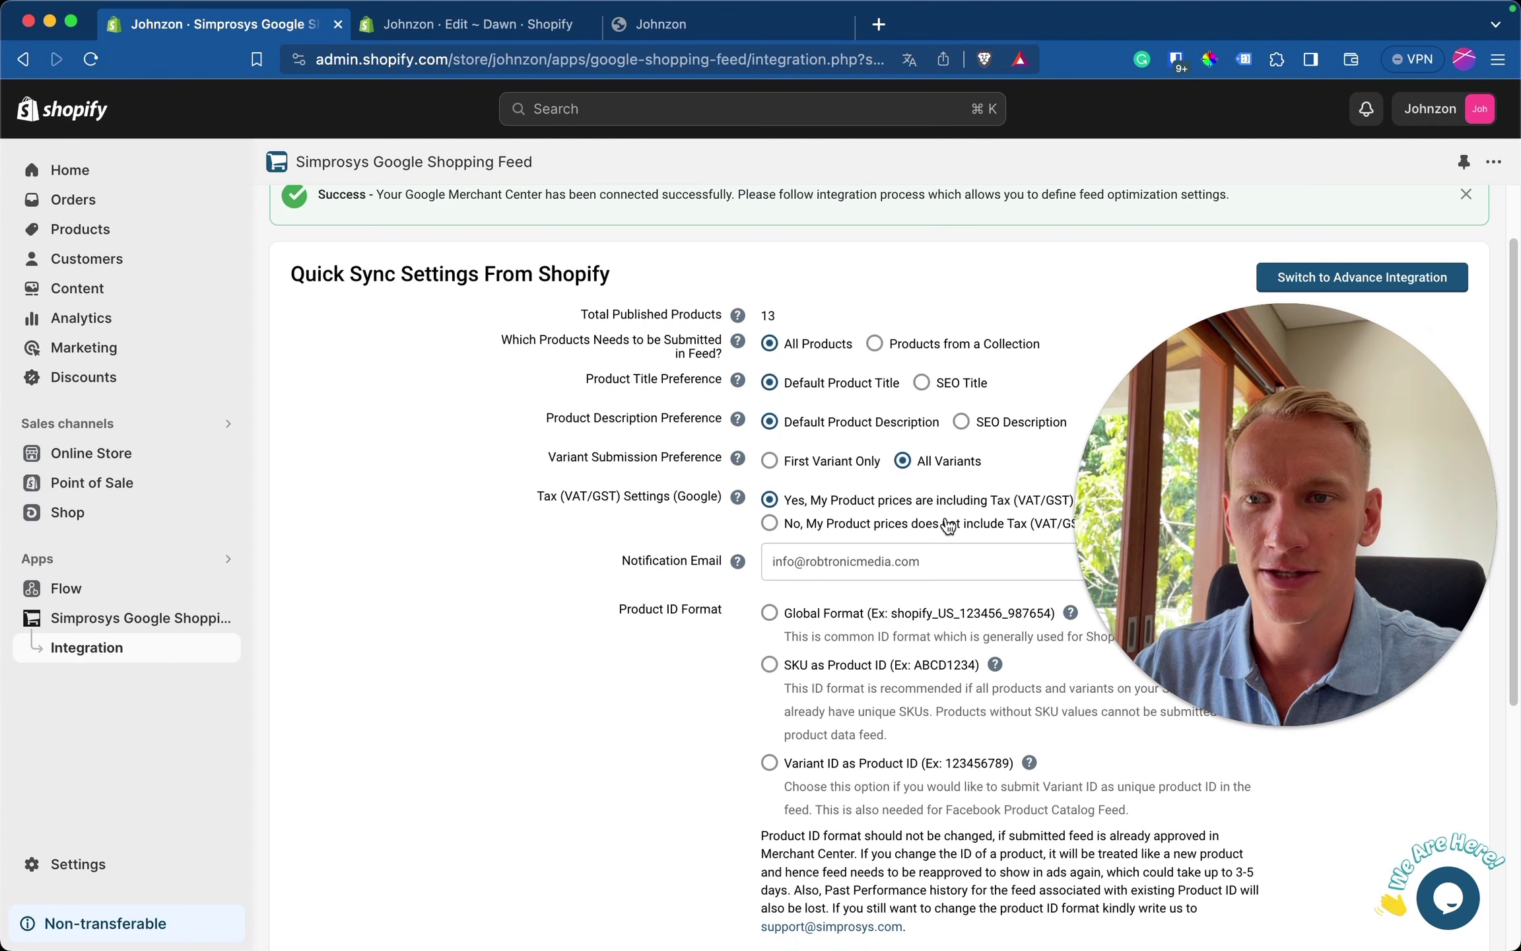
pyautogui.scroll(-1, 953, 525)
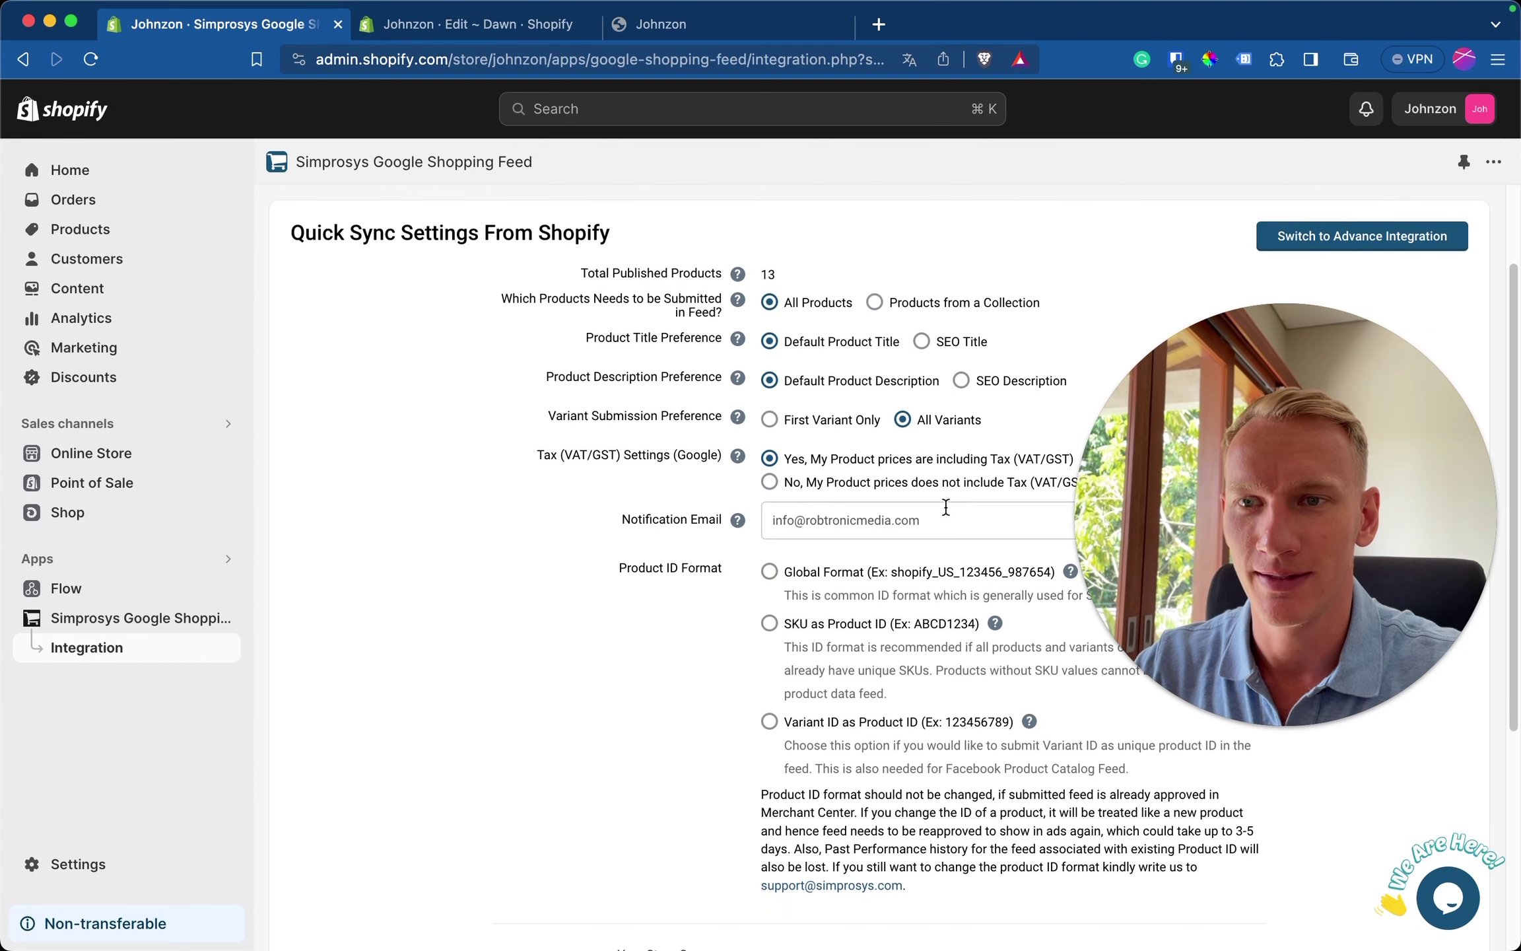
pyautogui.click(769, 573)
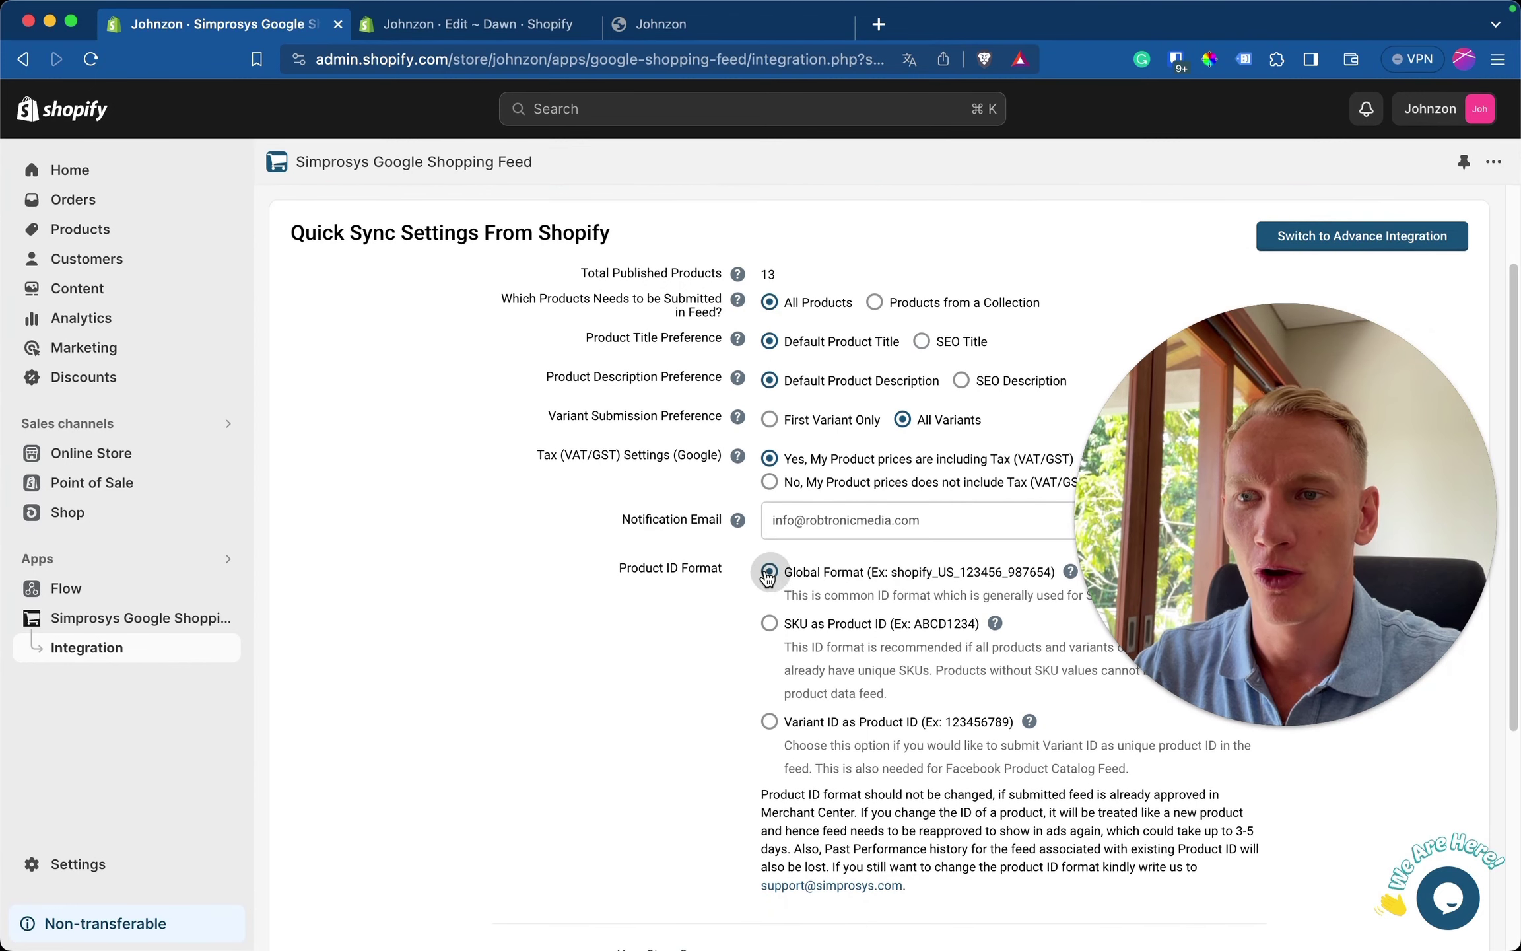
pyautogui.scroll(-7, 904, 598)
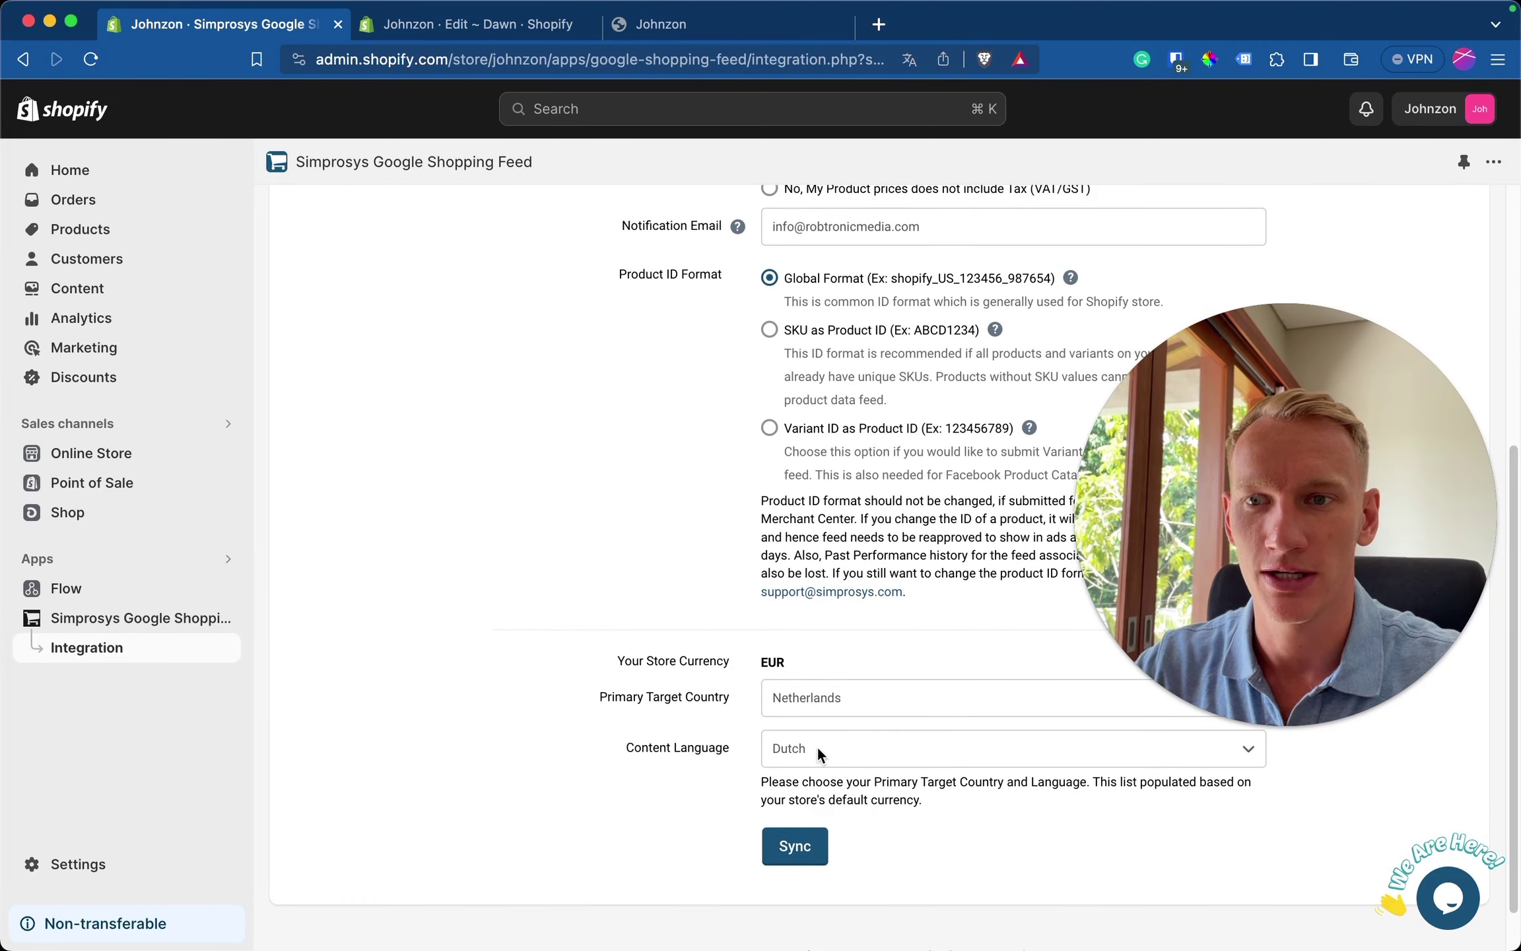
pyautogui.scroll(-1, 817, 746)
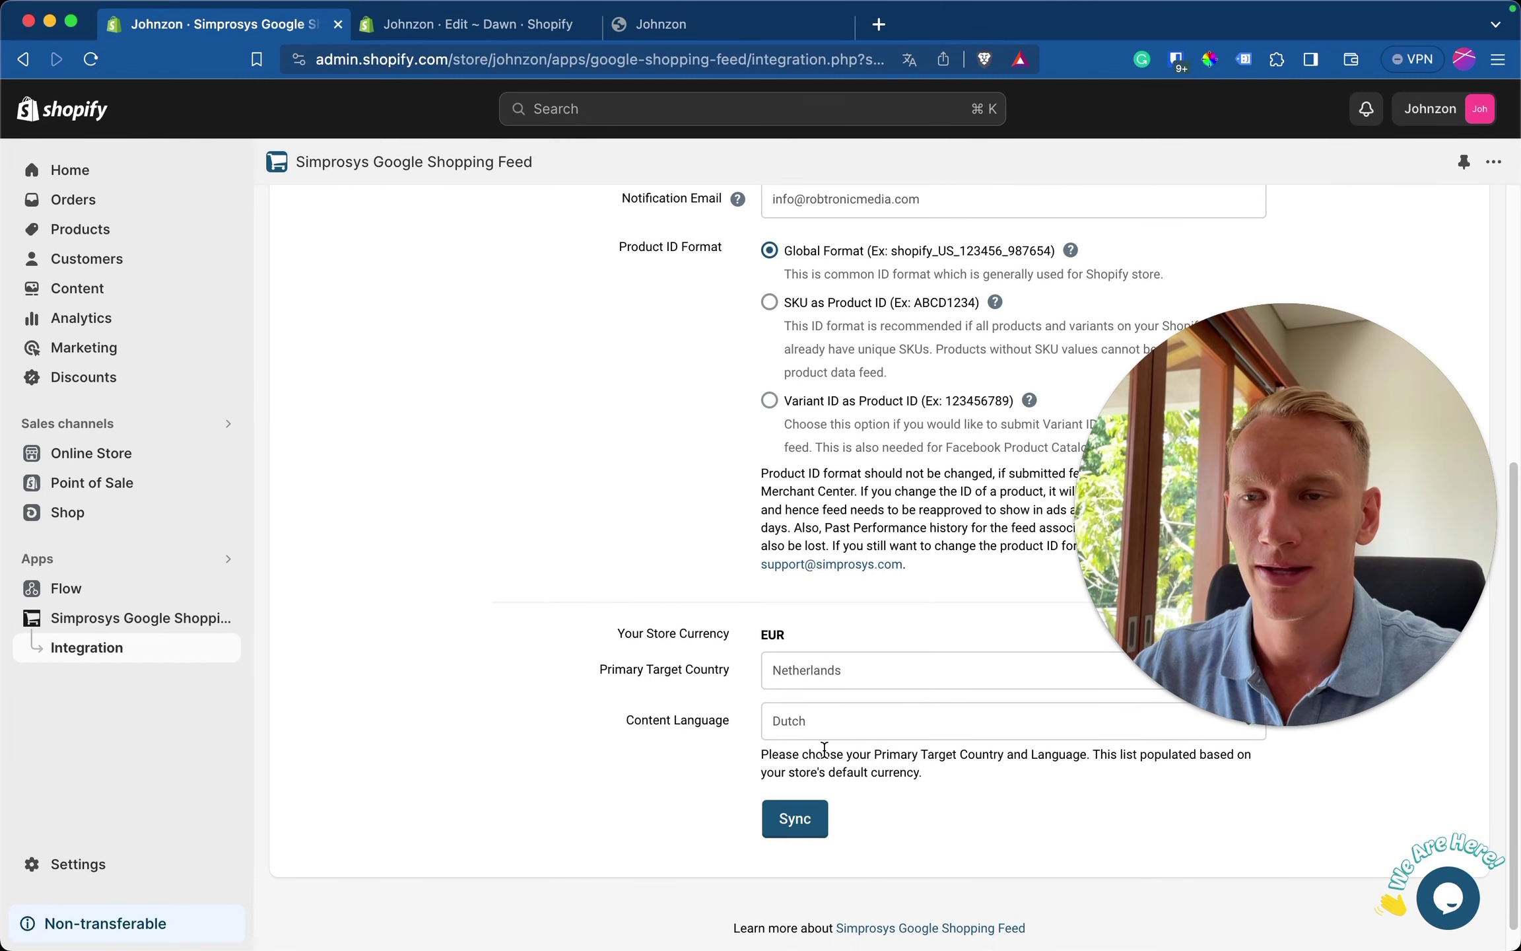
pyautogui.click(789, 822)
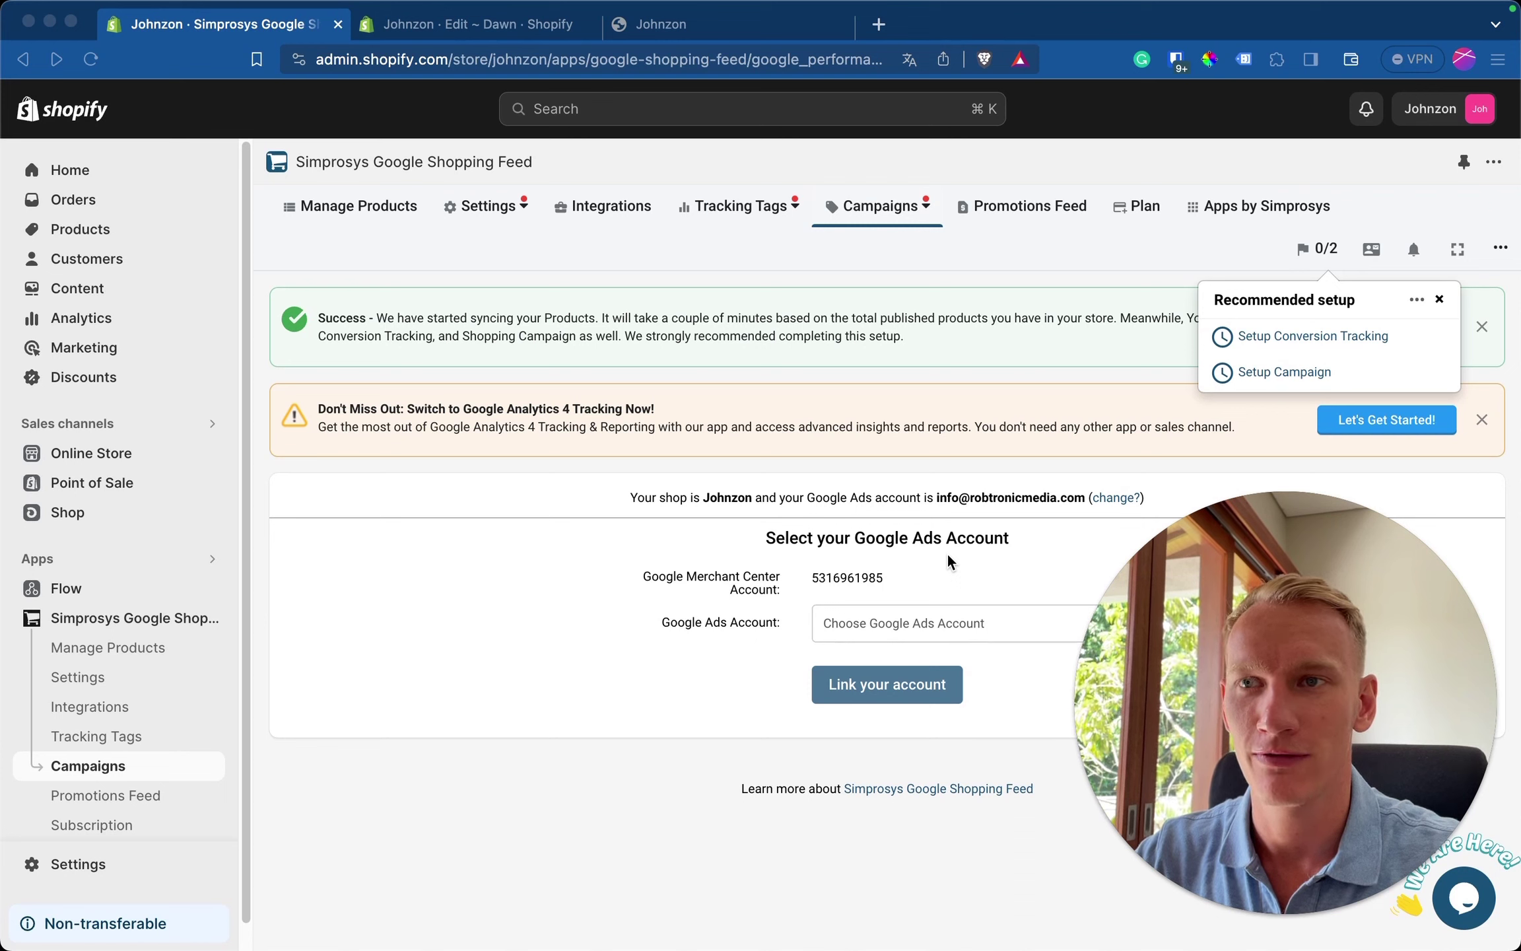
# Step: Go to the Simprosys Sync Settings From Shopify page
pyautogui.click(505, 213)
pyautogui.click(512, 269)
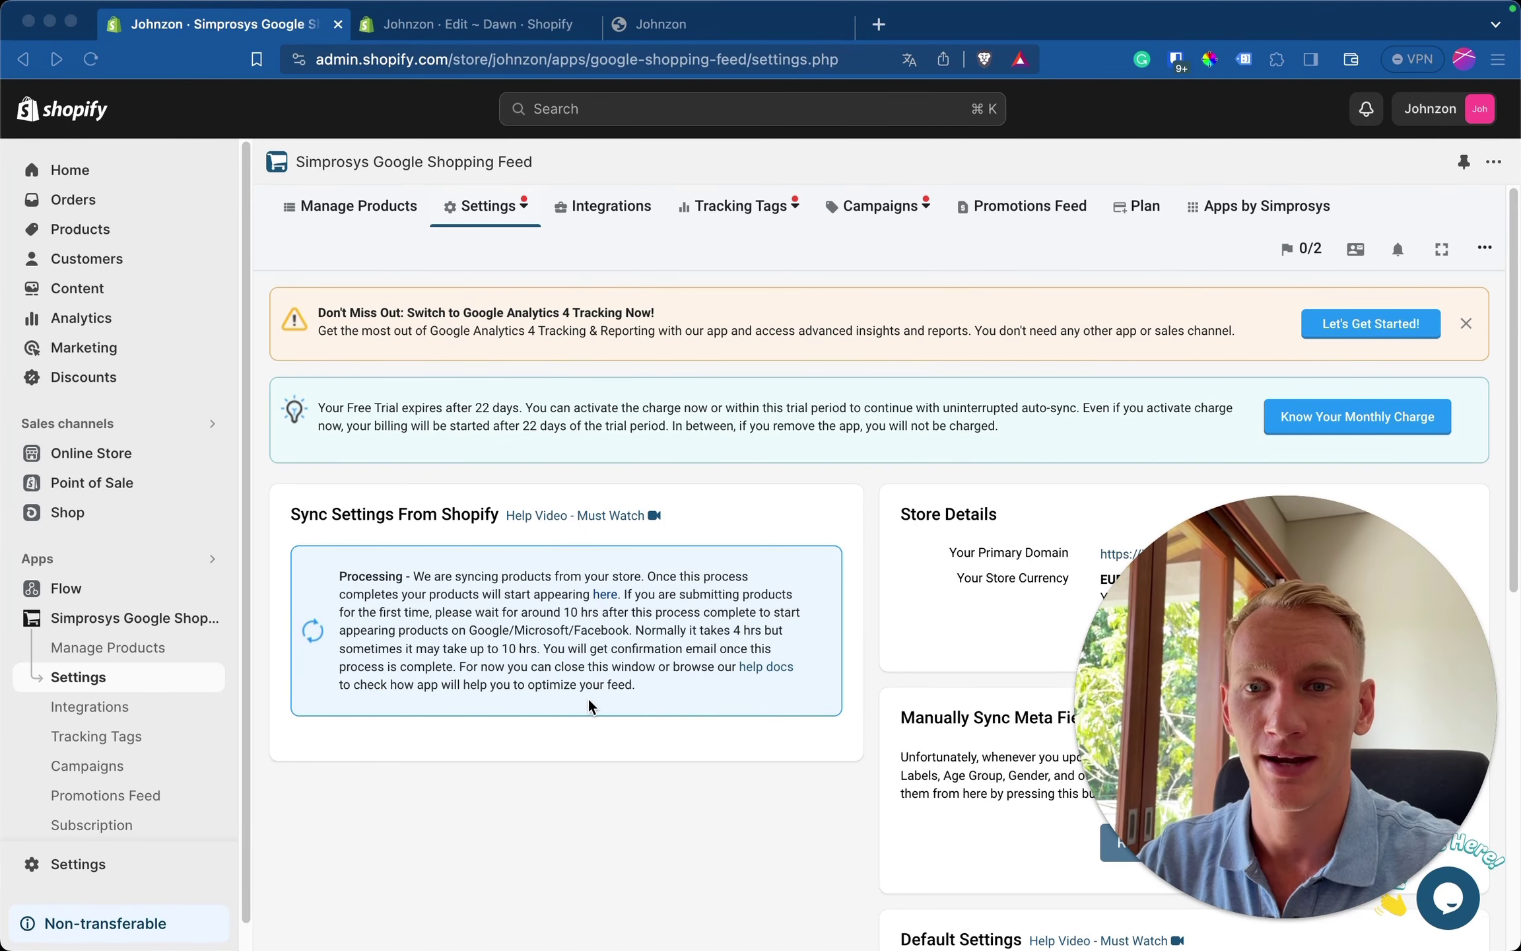
pyautogui.click(495, 210)
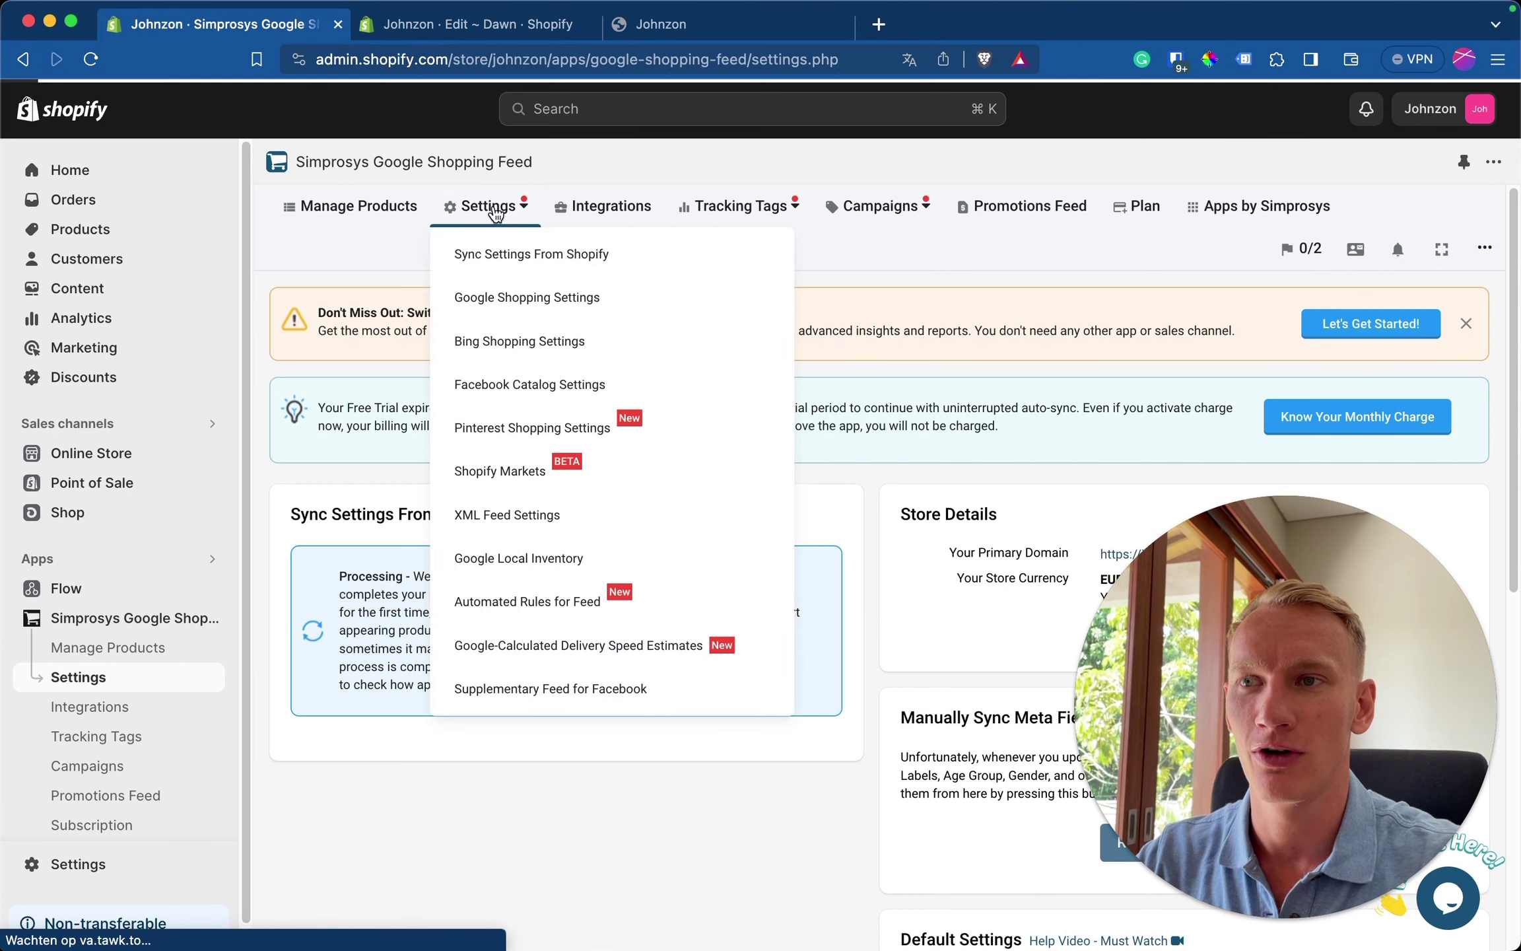
pyautogui.click(495, 210)
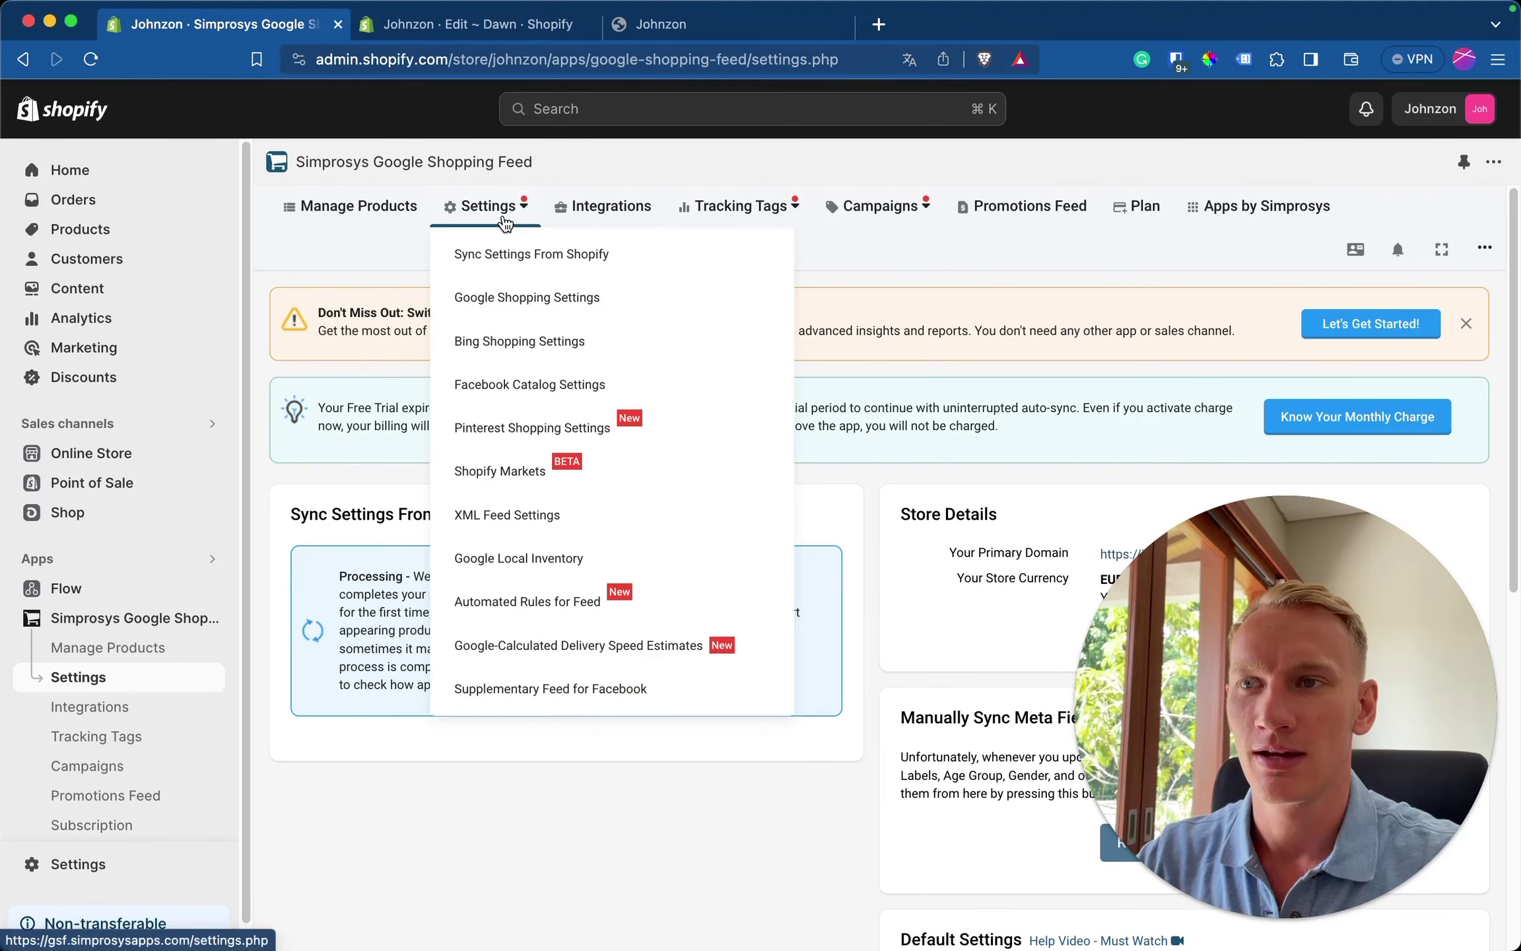
pyautogui.click(529, 263)
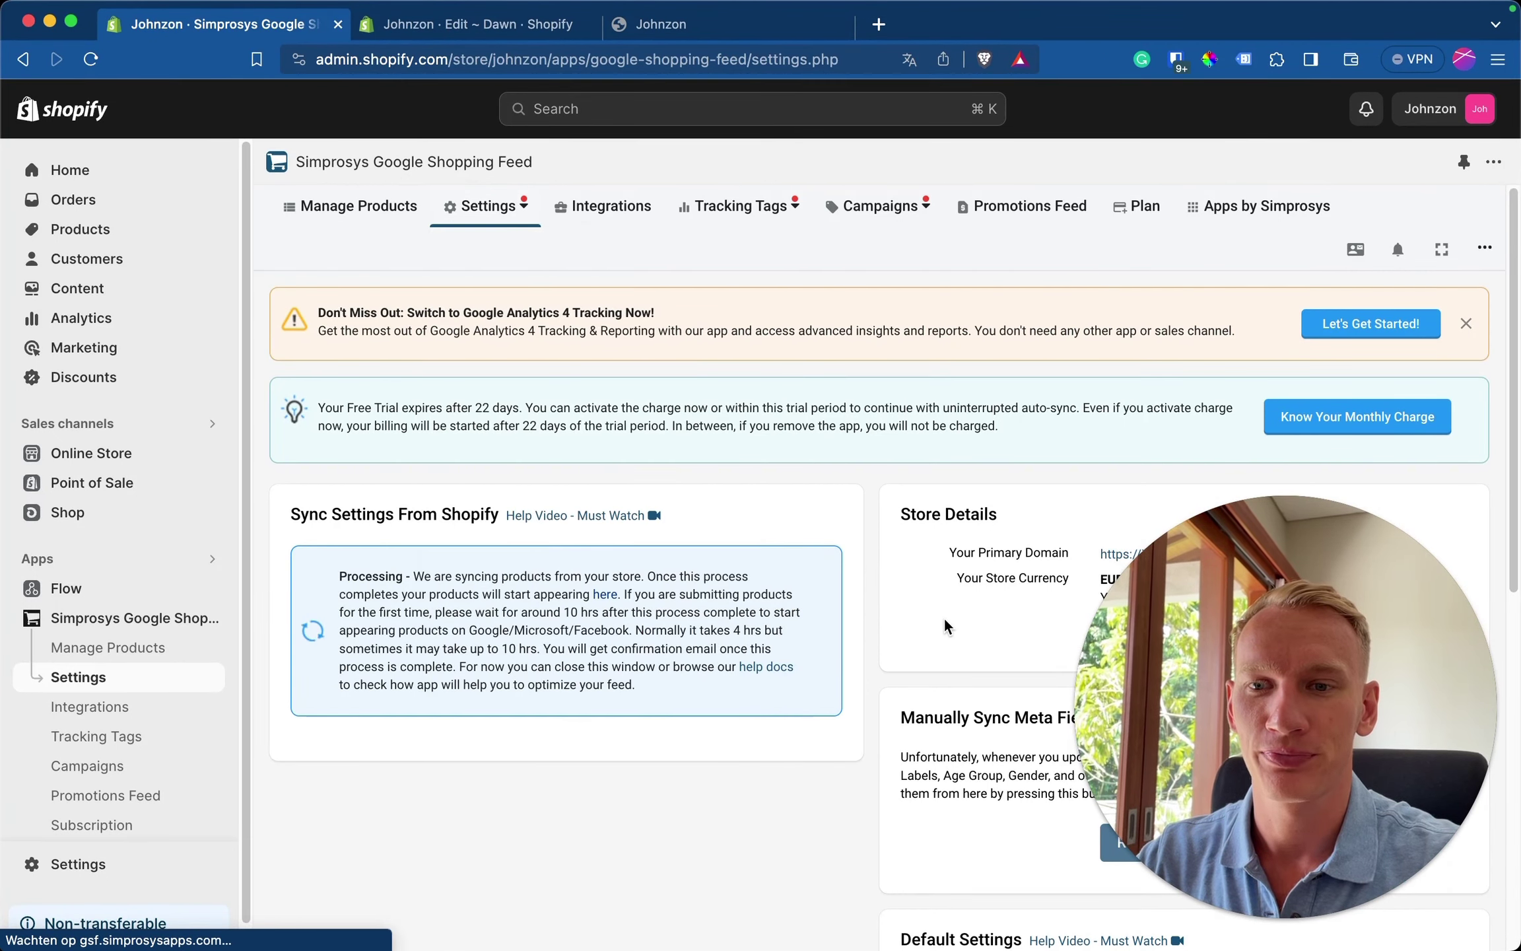
# Step: Set the default Google product category to Kleding en accessoires (166)
pyautogui.scroll(-3, 943, 618)
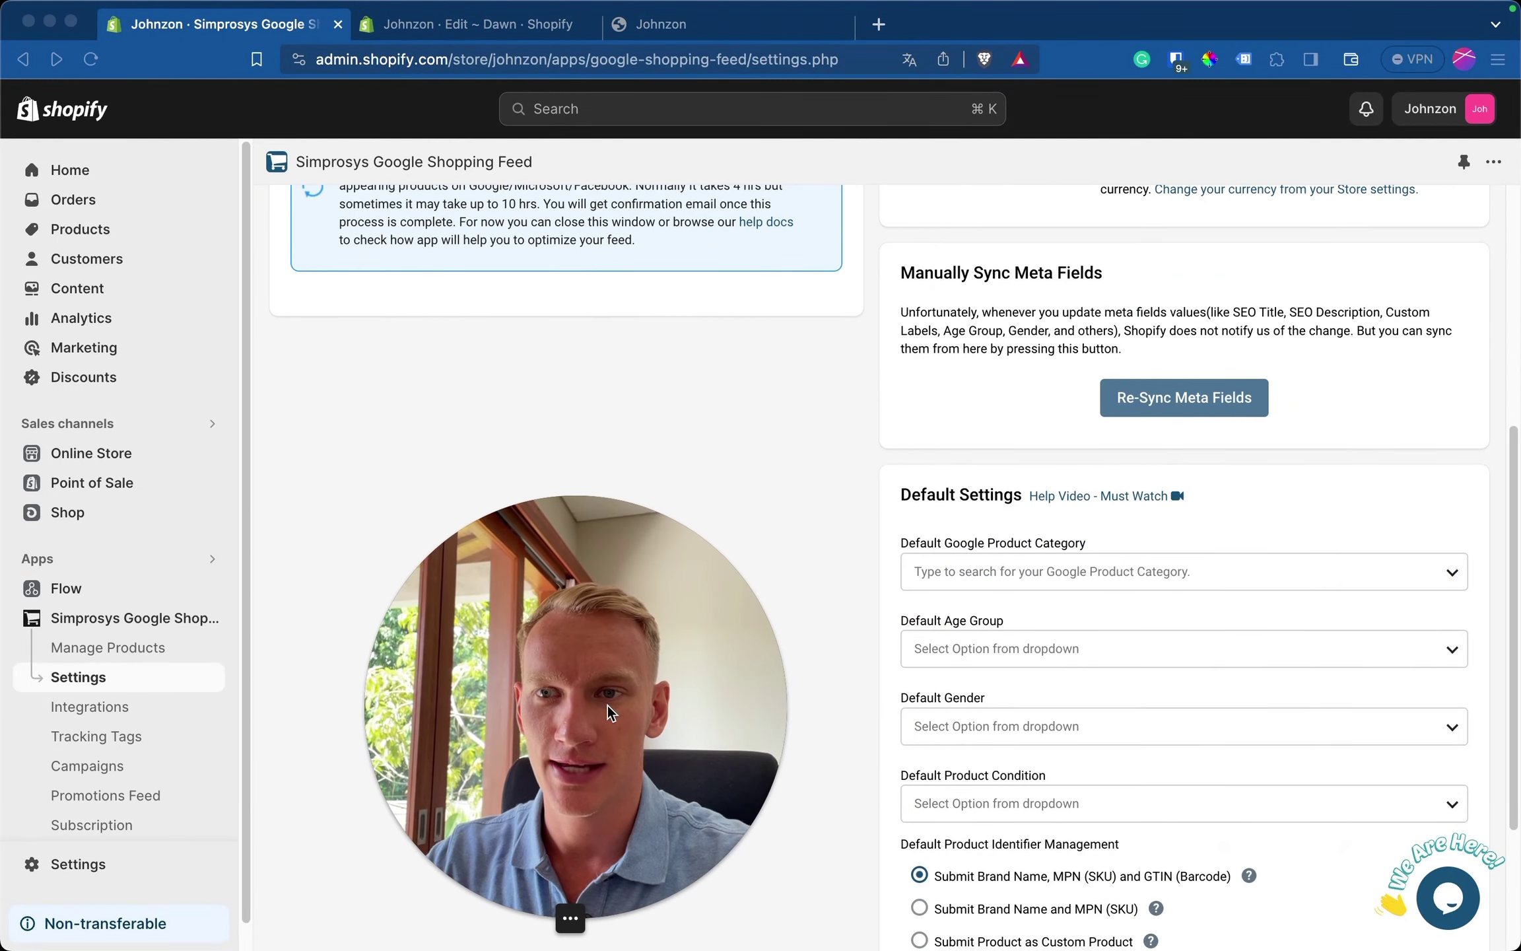
pyautogui.click(1067, 585)
pyautogui.write('fa')
pyautogui.press('BackSpace')
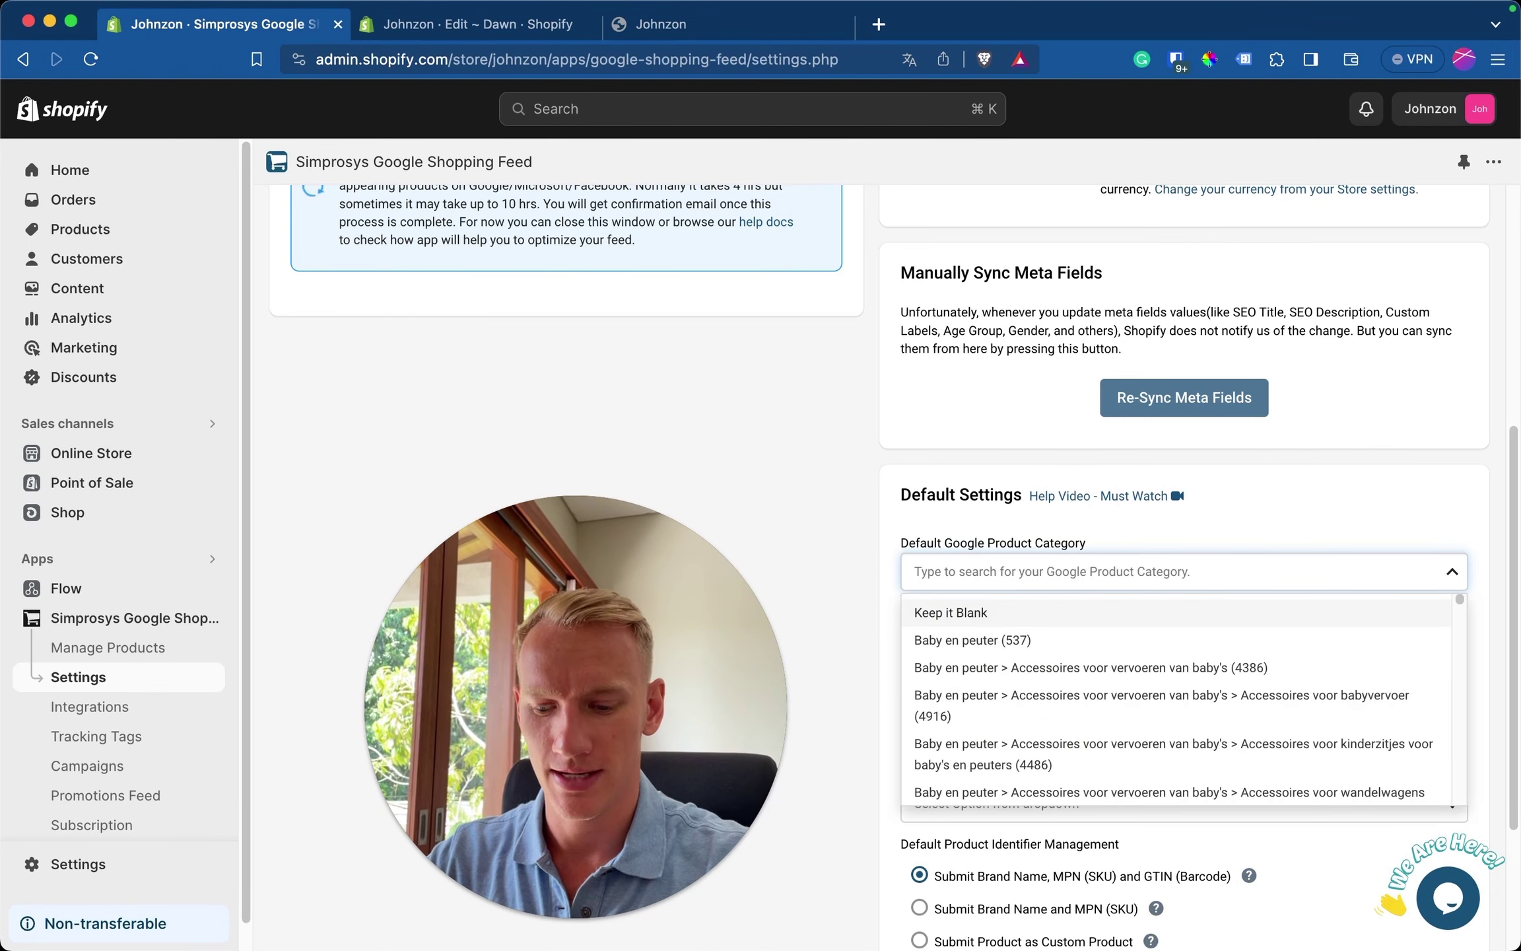
pyautogui.write('kleding')
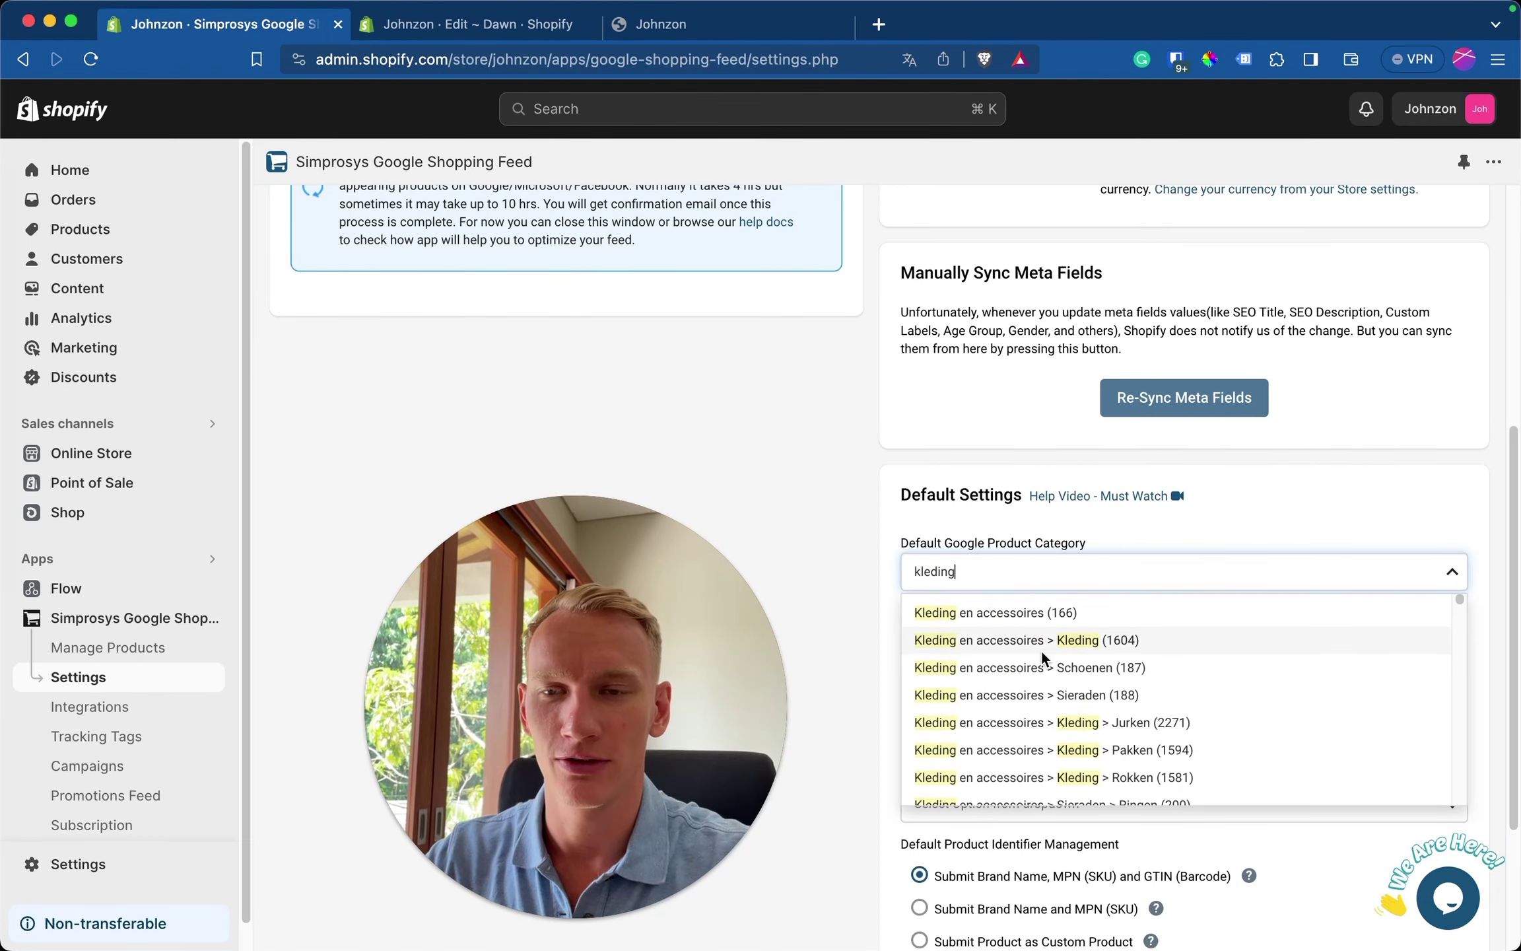
pyautogui.click(1023, 614)
# Step: Set the default age group to Adult, gender to Male and condition to New
pyautogui.scroll(-2, 1037, 660)
pyautogui.click(1029, 525)
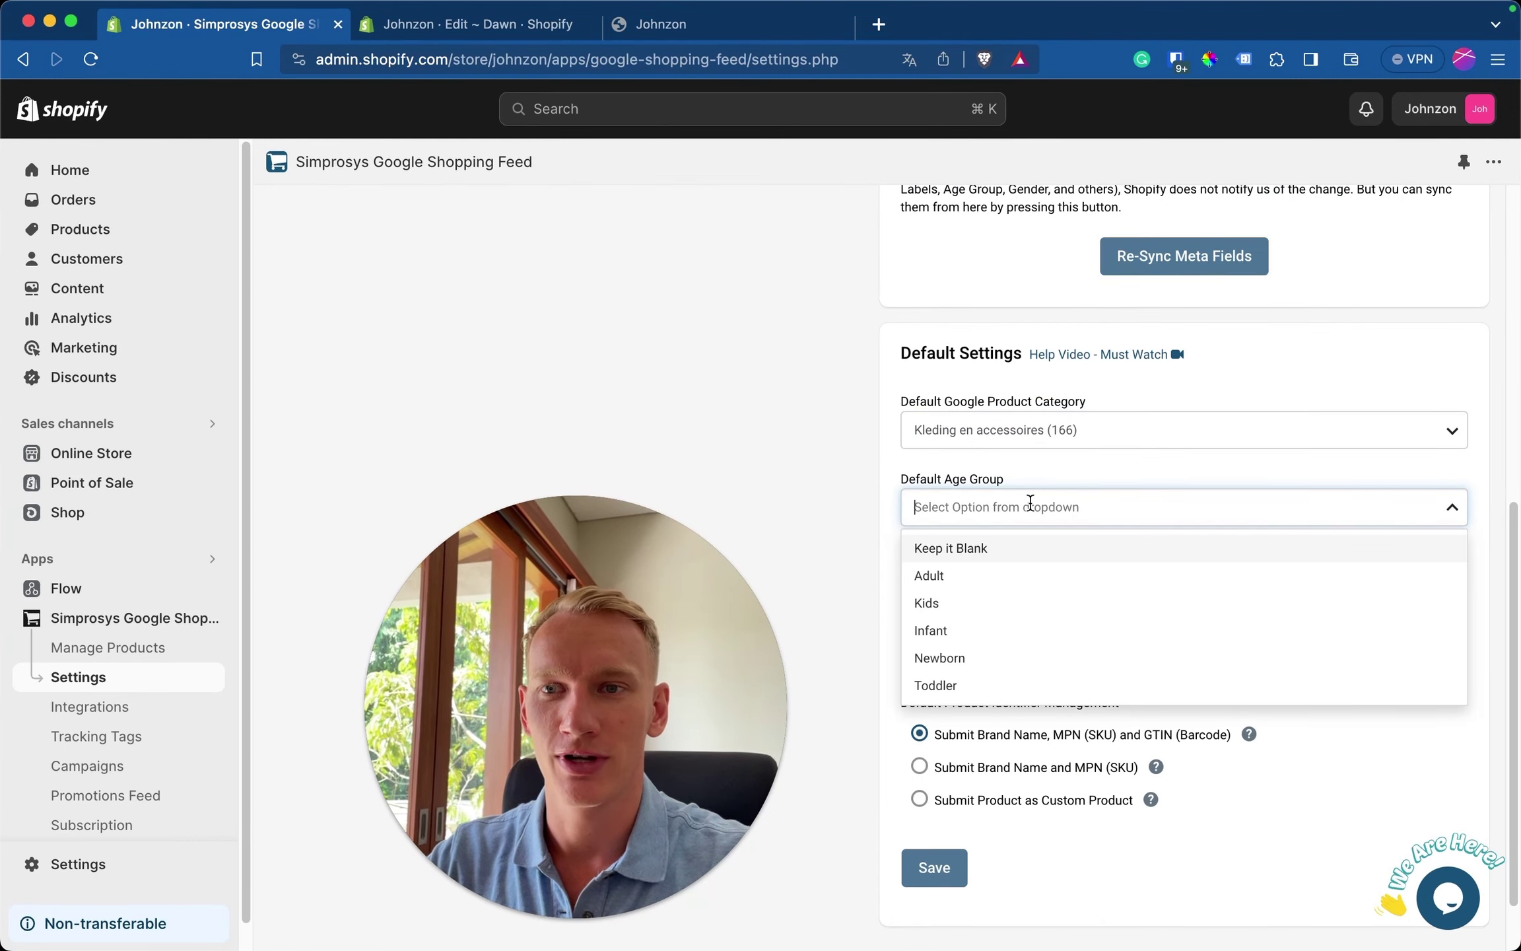
pyautogui.click(971, 580)
pyautogui.click(977, 587)
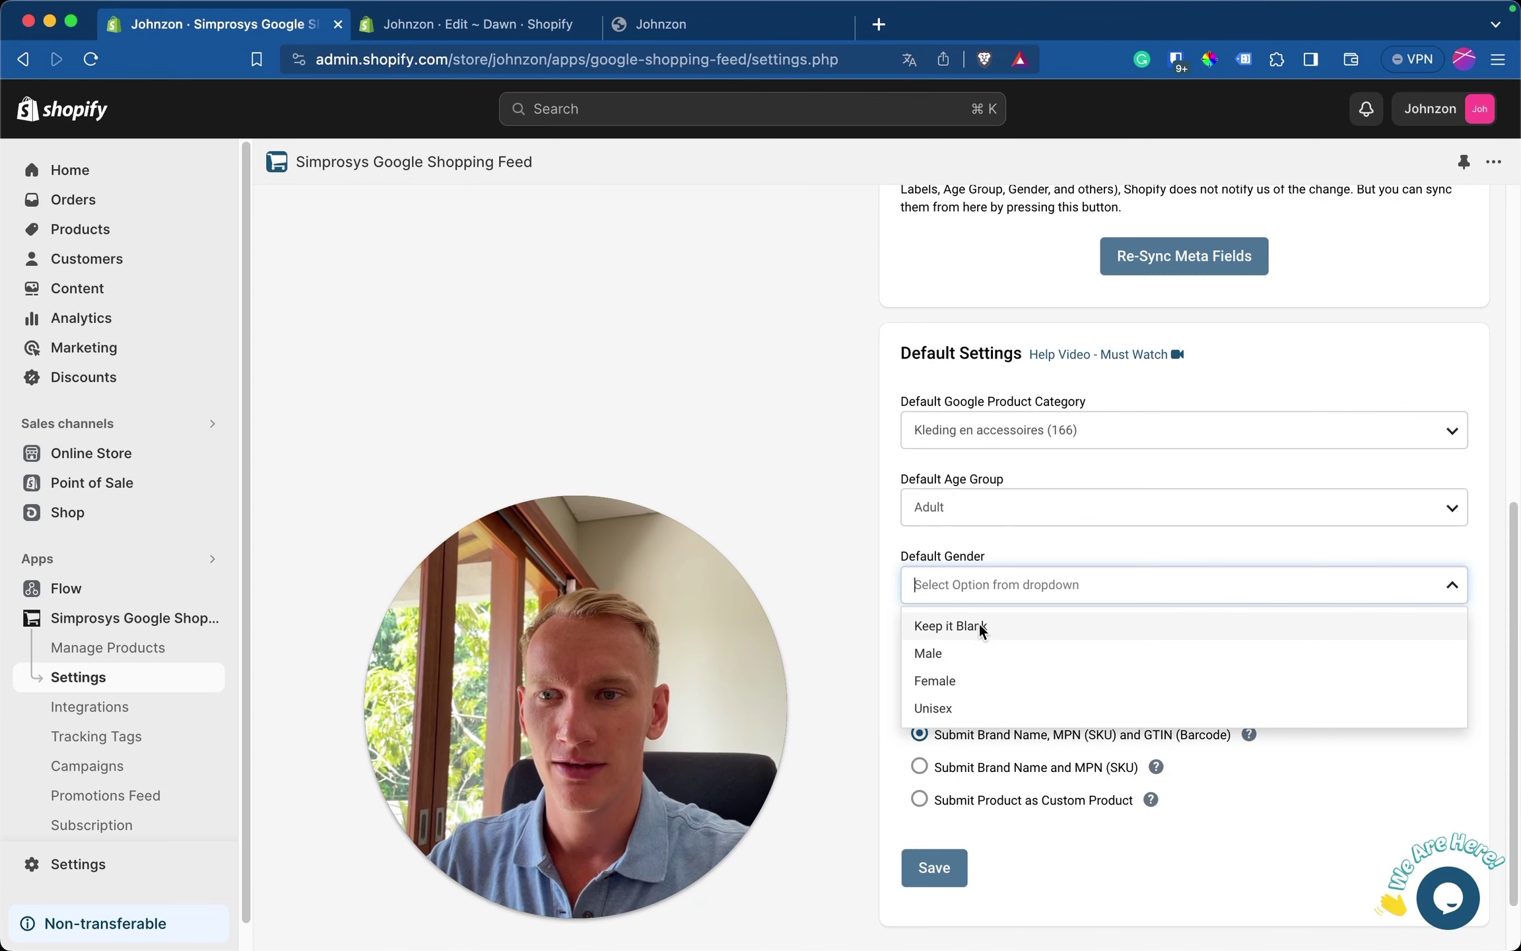
pyautogui.click(973, 654)
pyautogui.click(1000, 661)
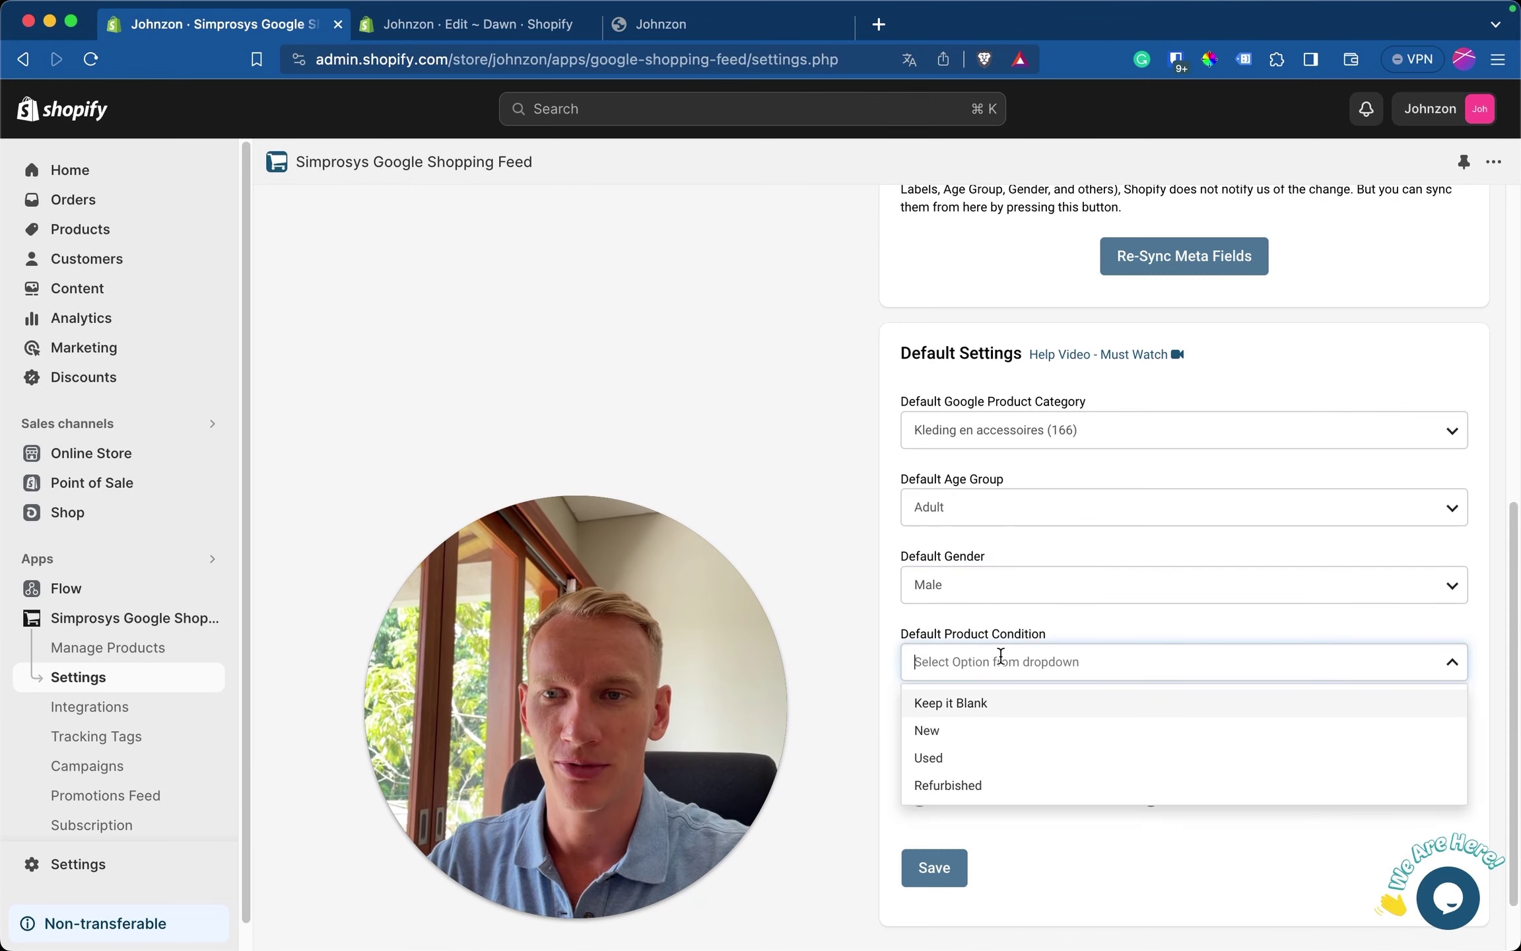
pyautogui.click(1013, 730)
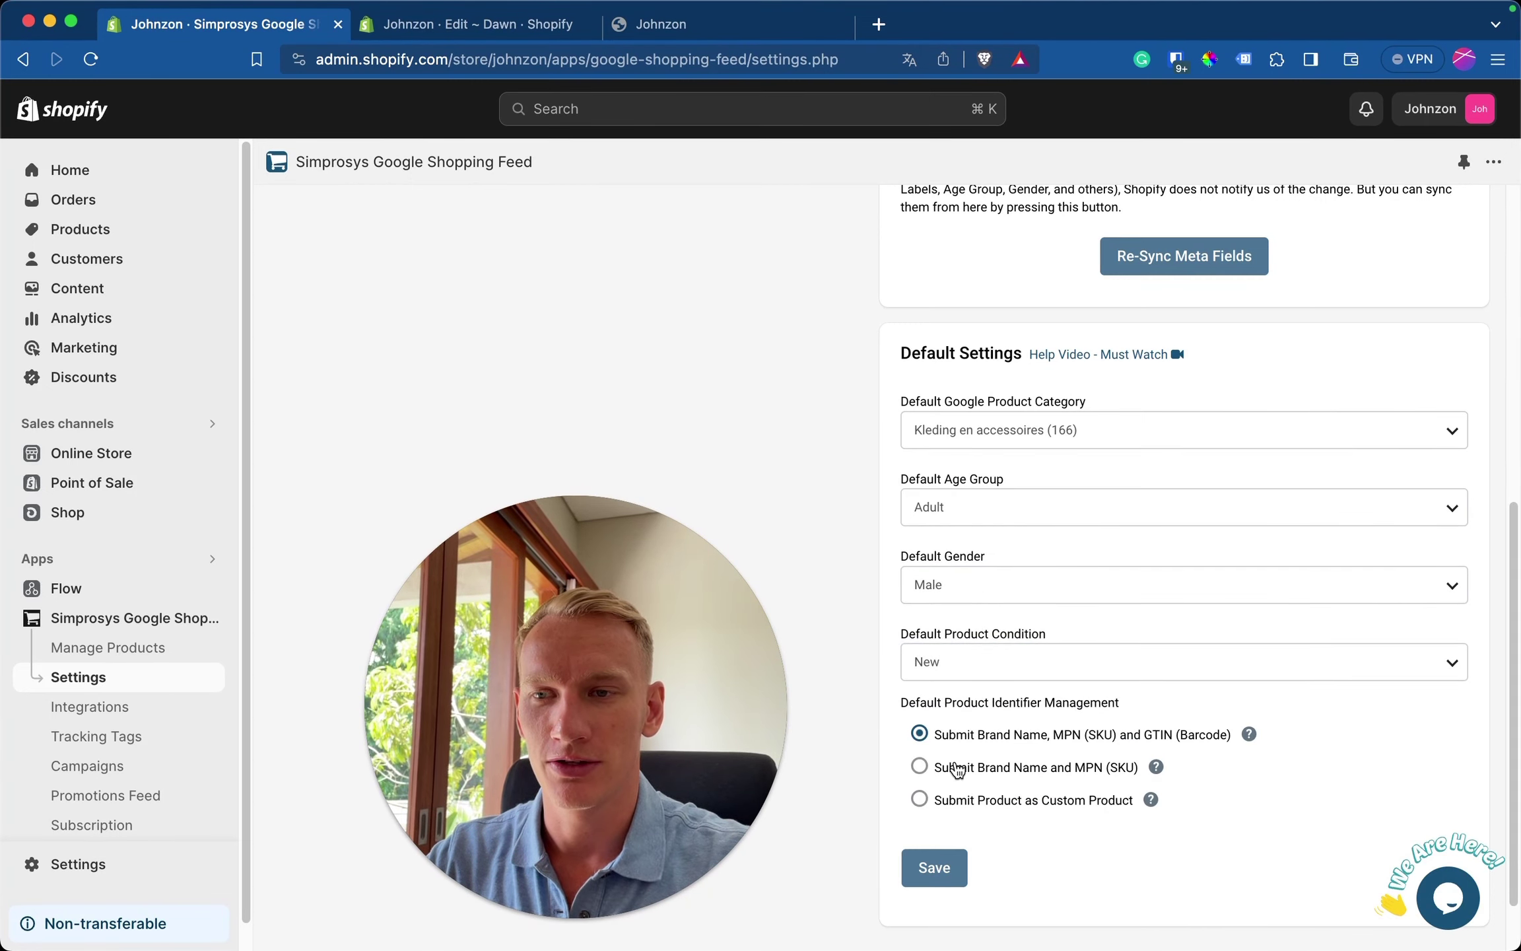
pyautogui.scroll(-6, 959, 591)
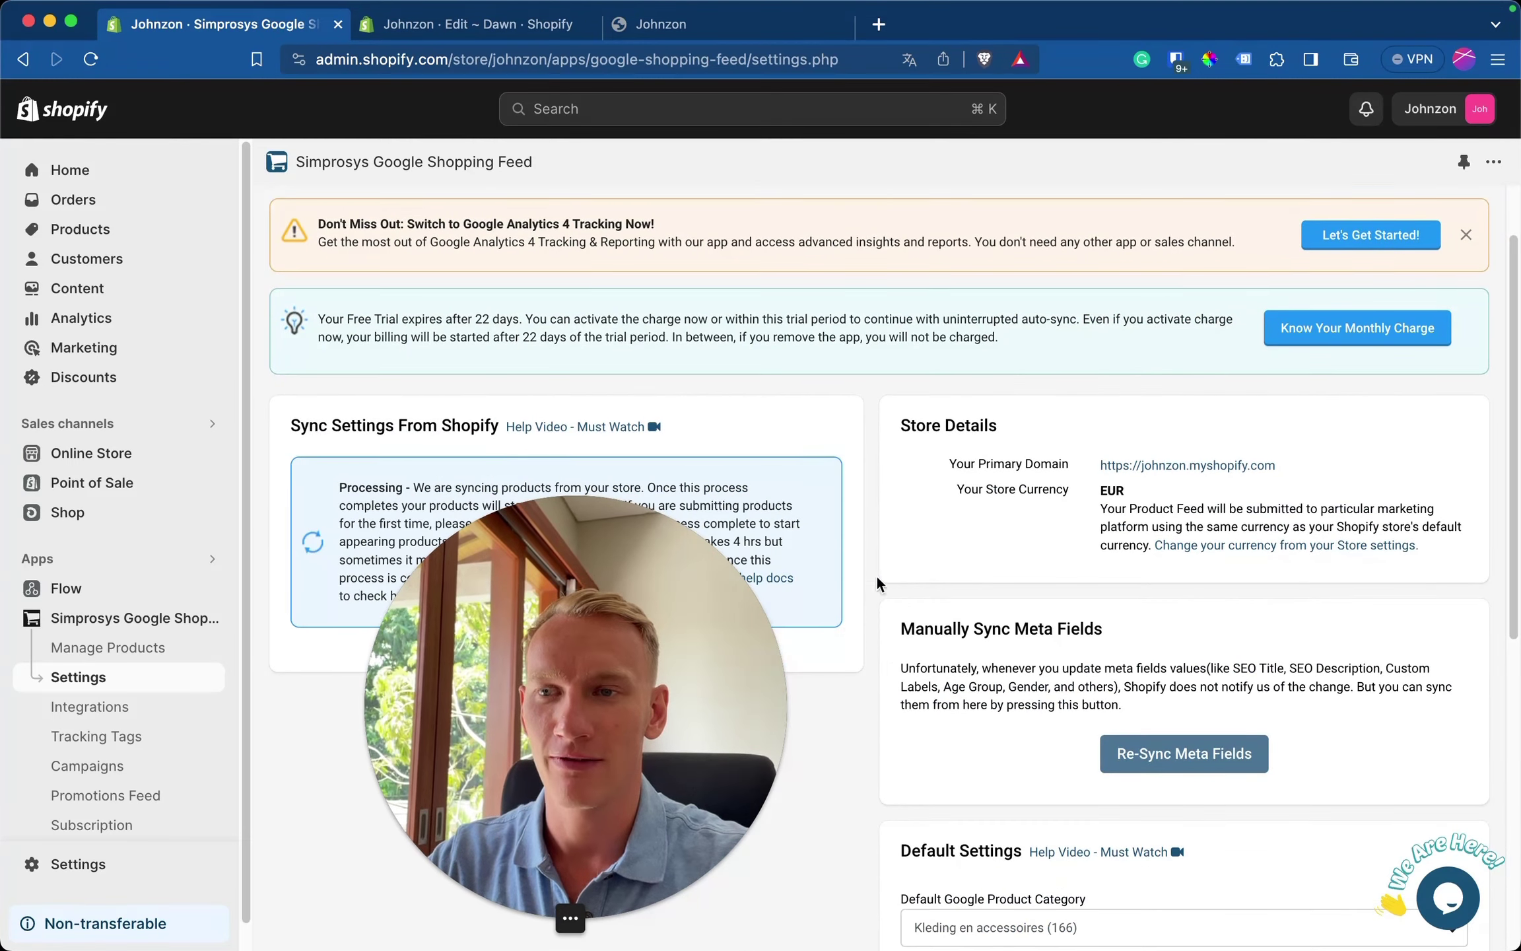
pyautogui.scroll(3, 852, 554)
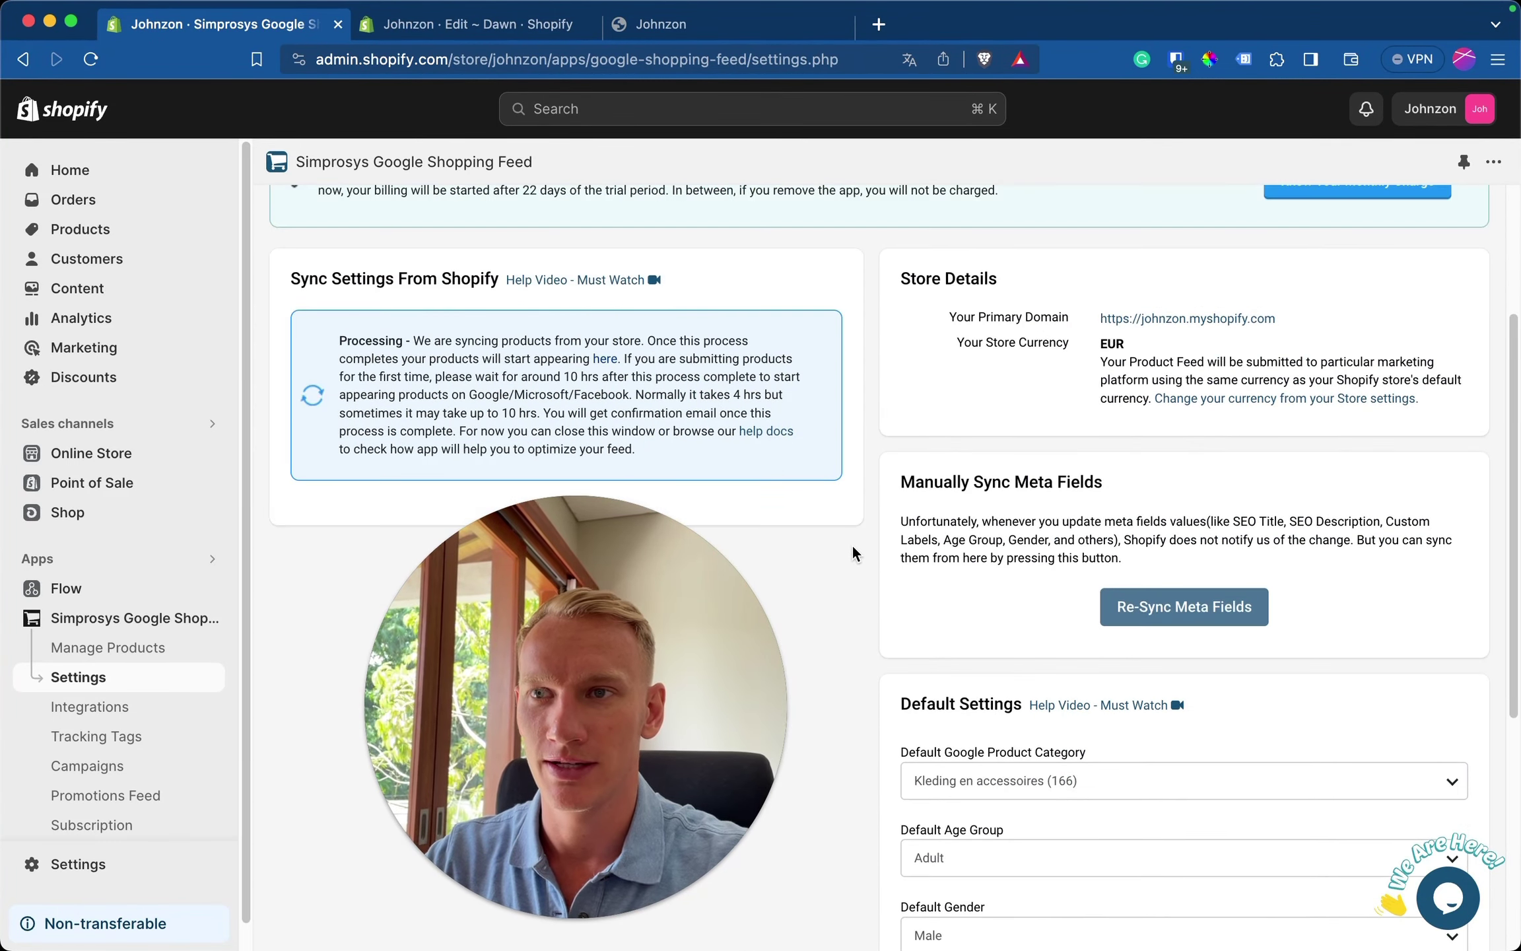
pyautogui.scroll(-4, 896, 587)
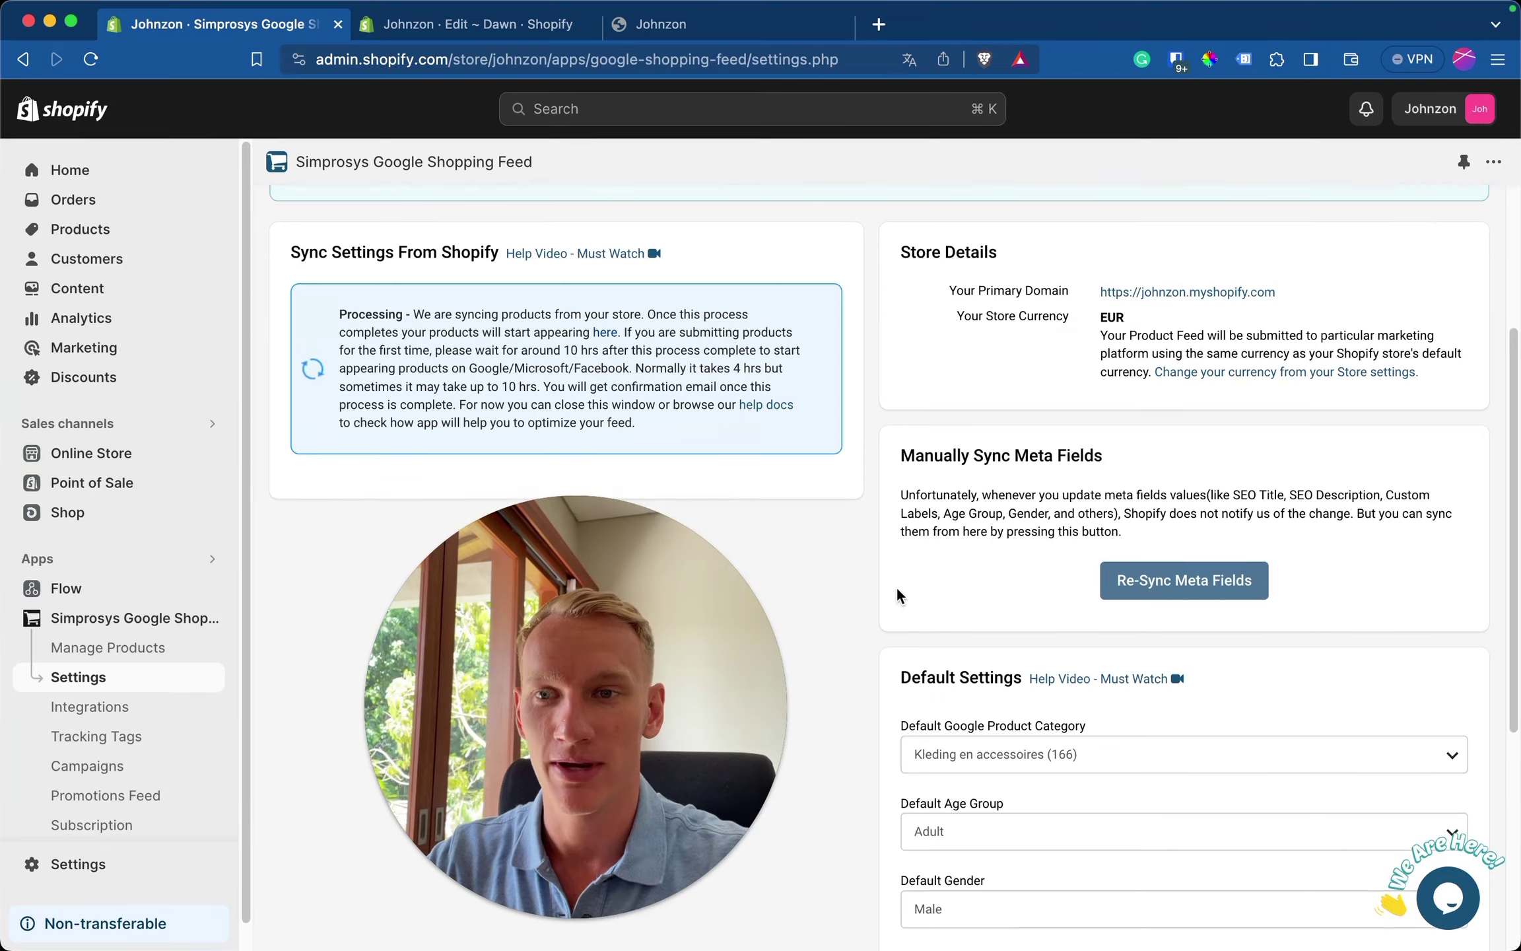
pyautogui.scroll(-3, 998, 581)
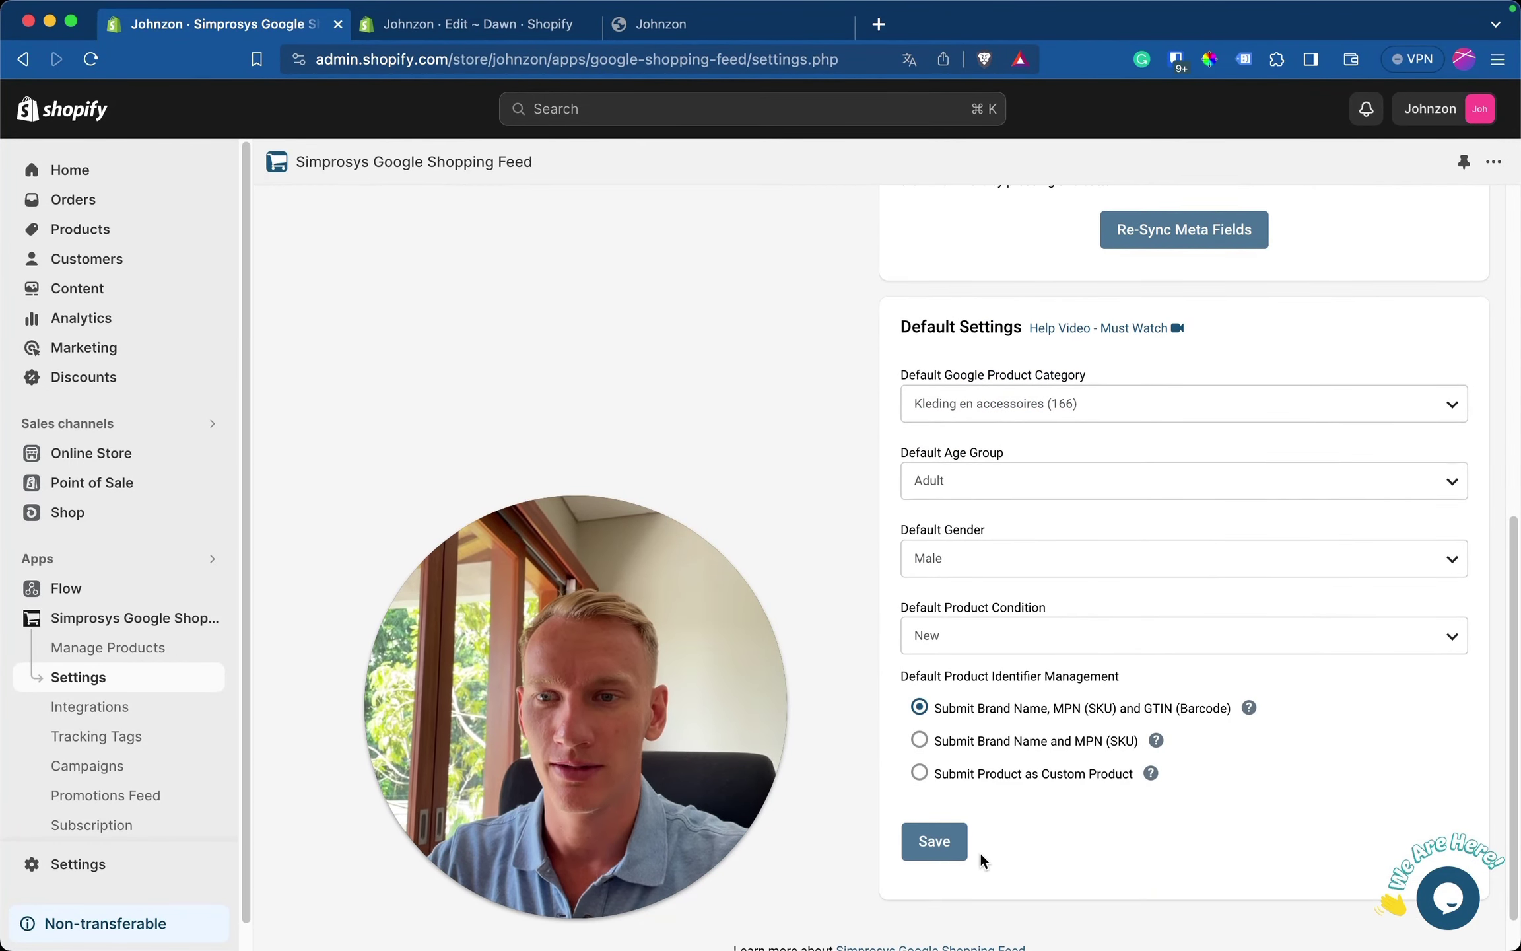
pyautogui.scroll(7, 919, 707)
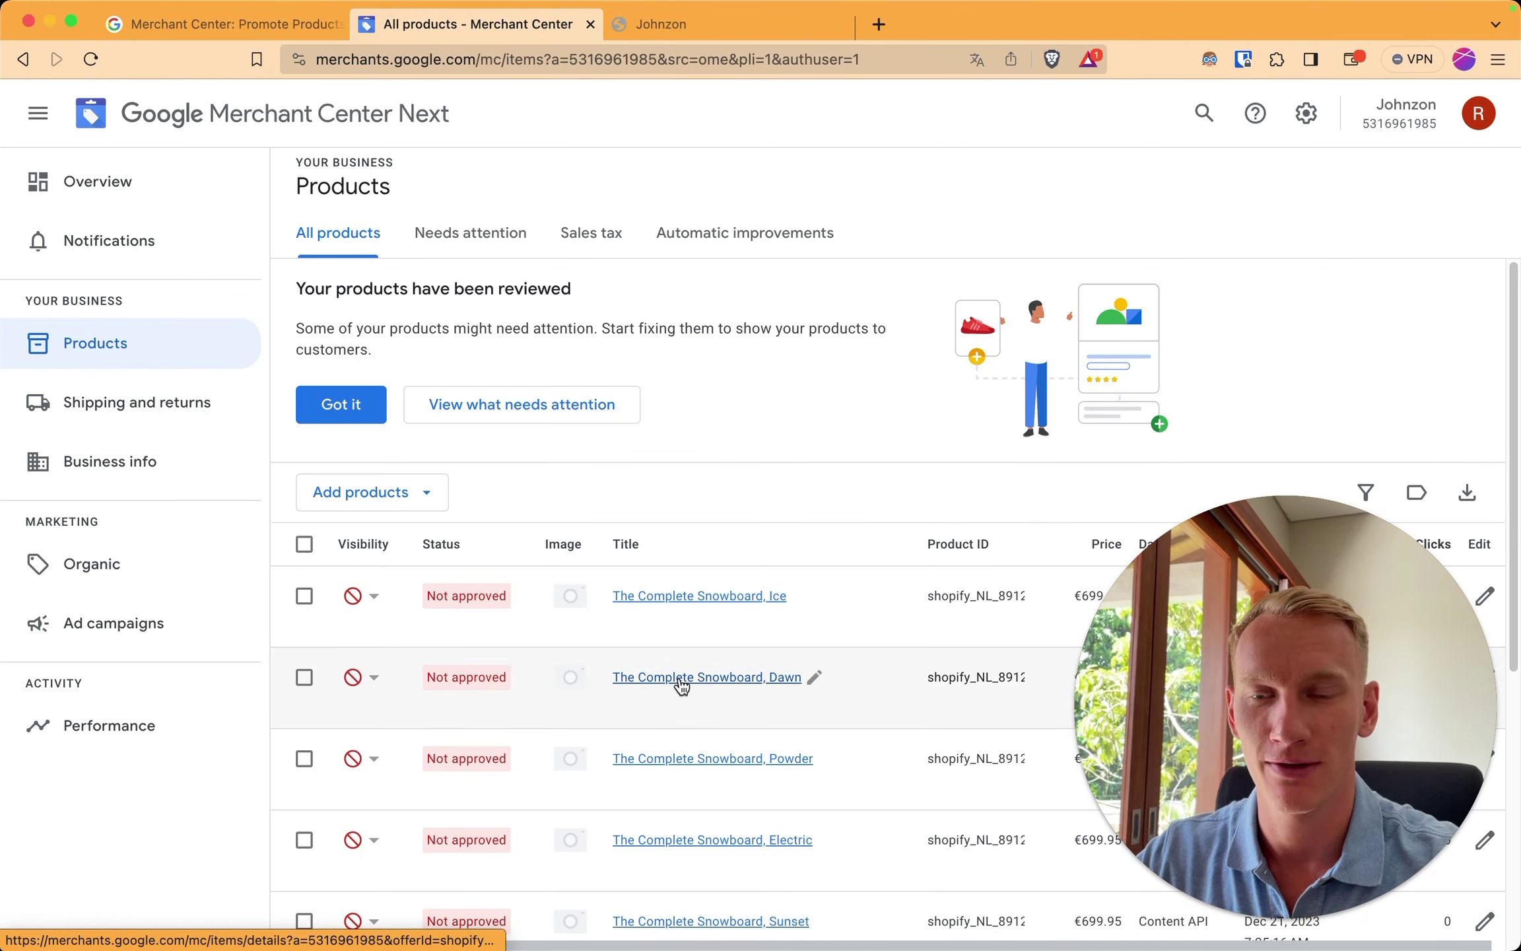
# Step: Scroll the All products table to the Complete Snowboard variants at €699.95, all Not approved
pyautogui.scroll(-1, 676, 683)
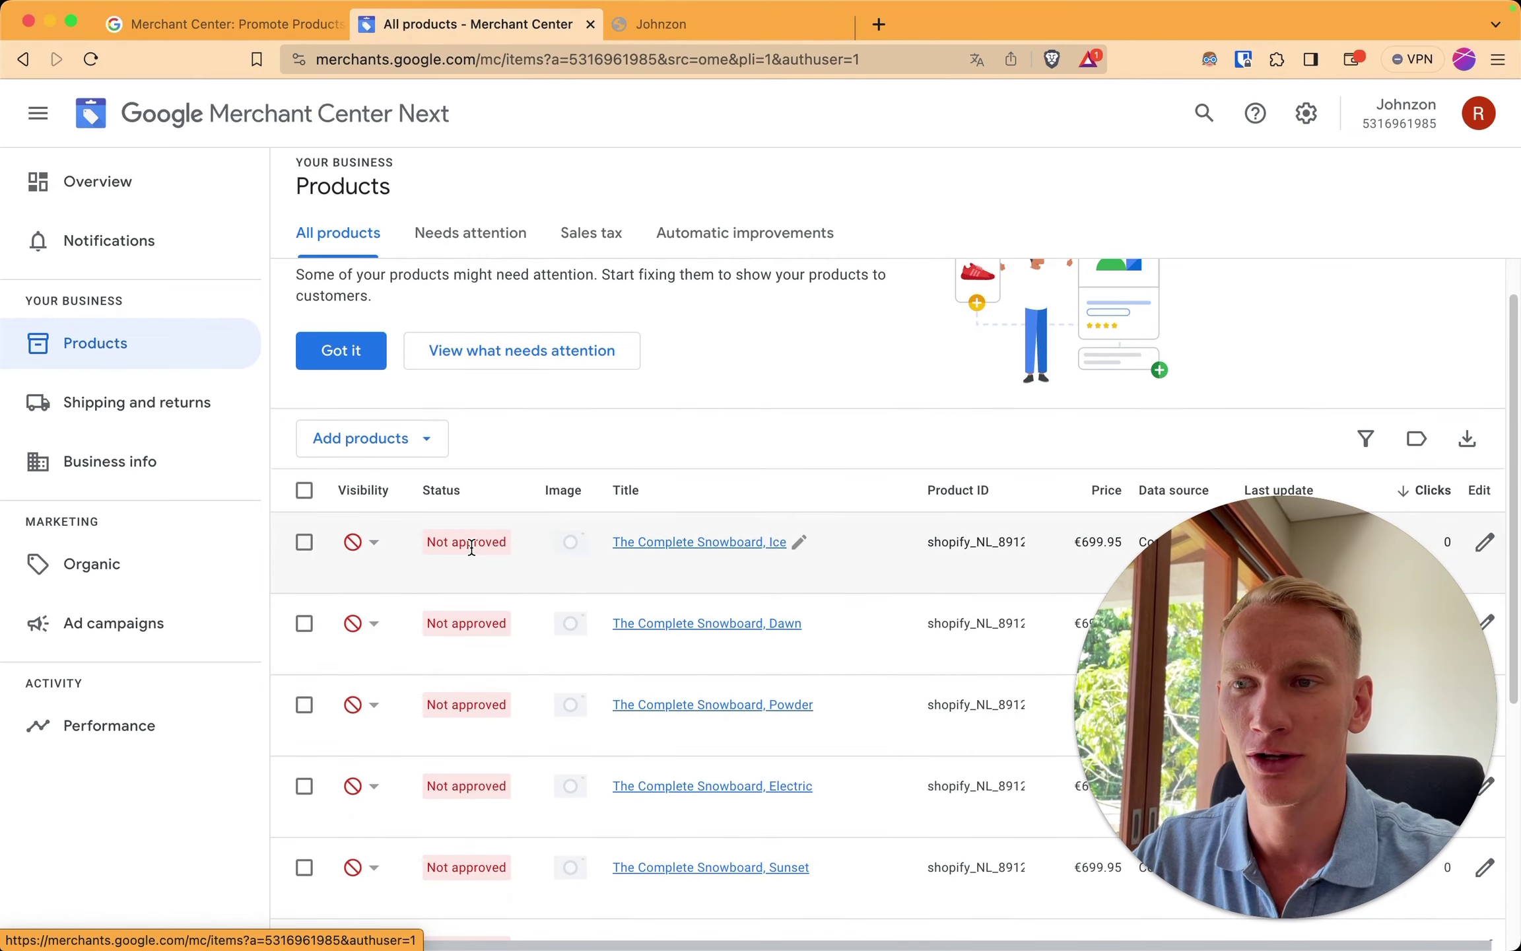